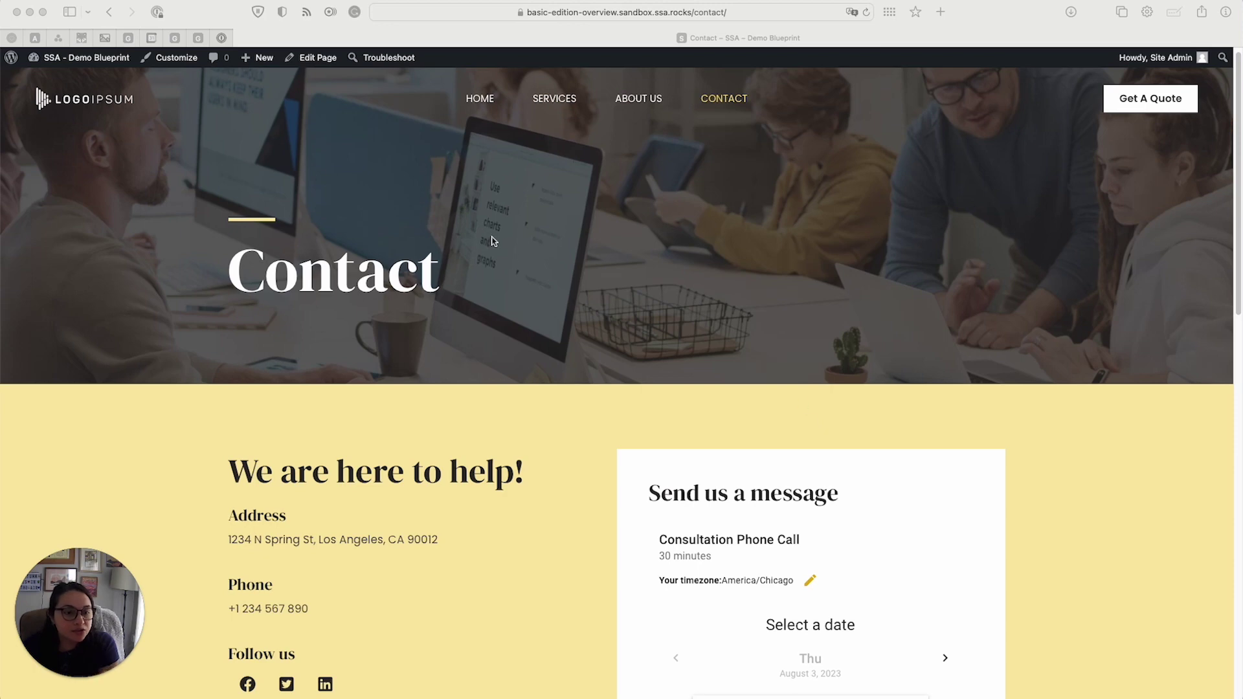
Pick Sunday, August 6, 2023 at 11:30 AM for the Consultation Phone Call
scroll(552, 282, "down", 5)
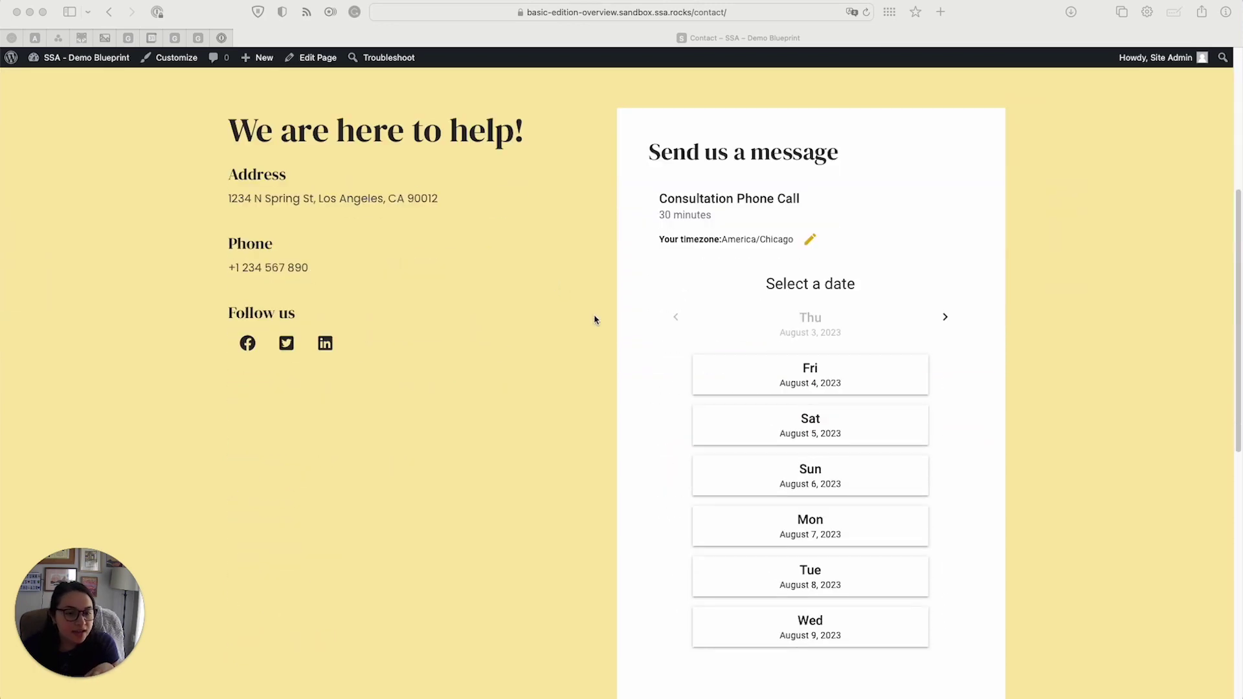
left_click(922, 419)
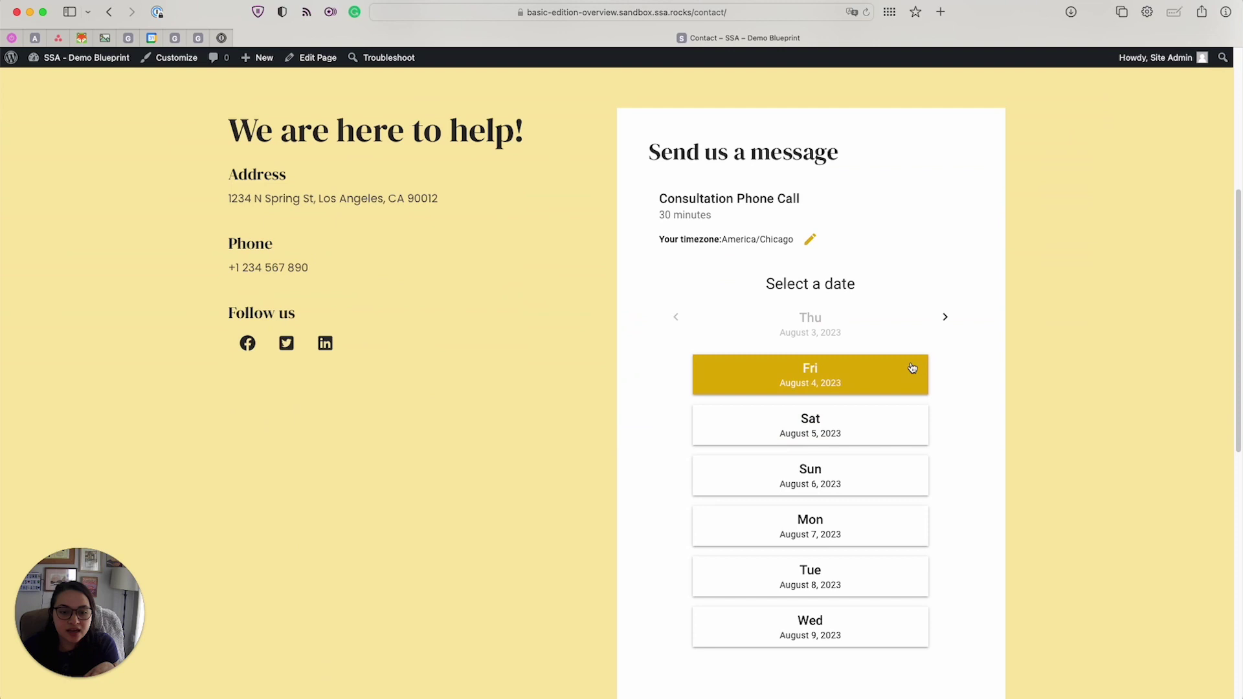
scroll(903, 429, "down", 1)
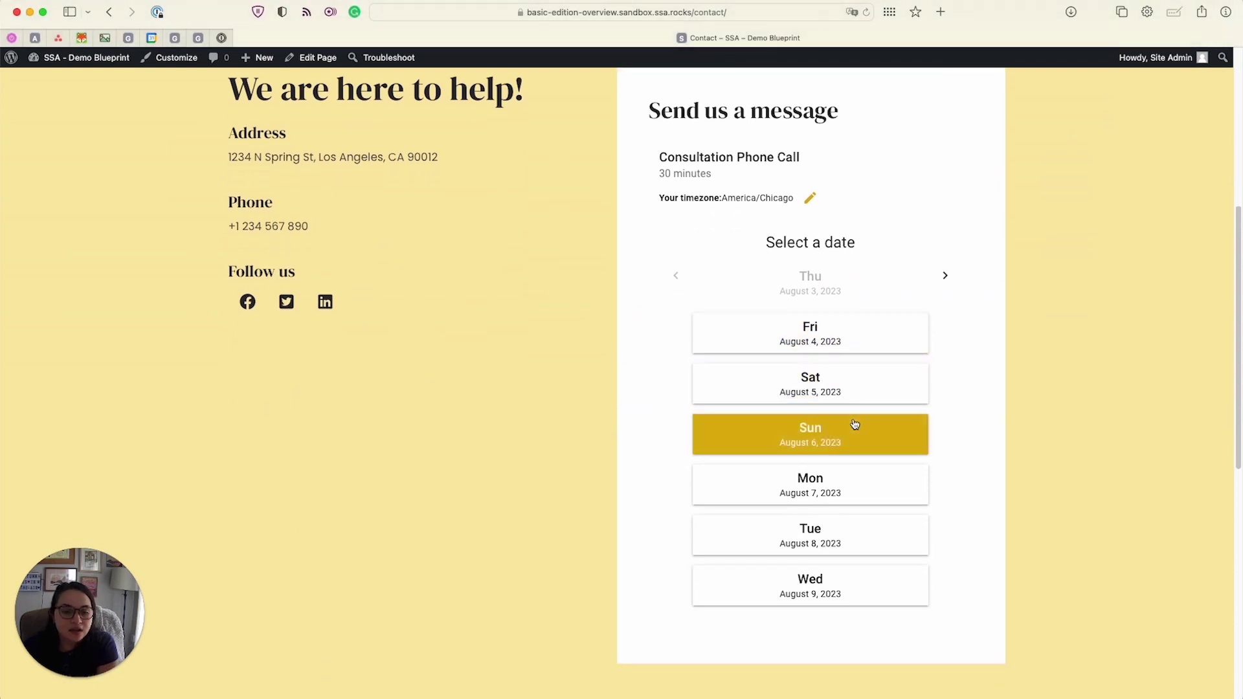
left_click(855, 425)
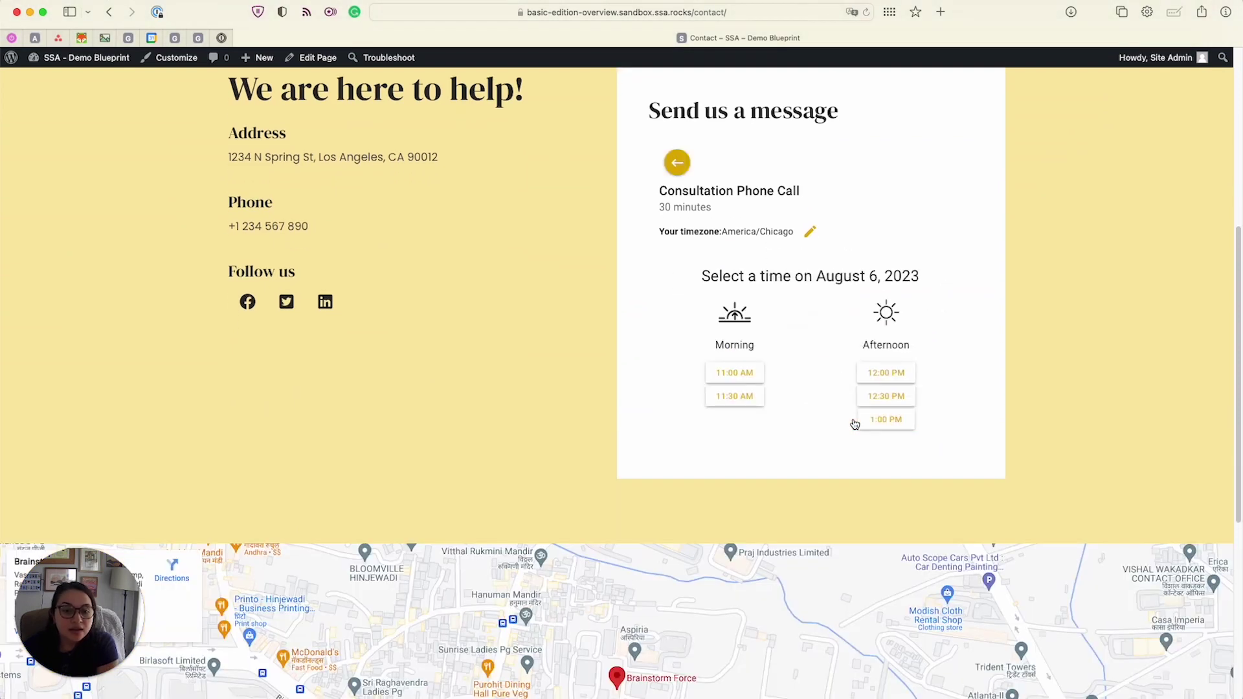
left_click(762, 400)
scroll(751, 396, "up", 1)
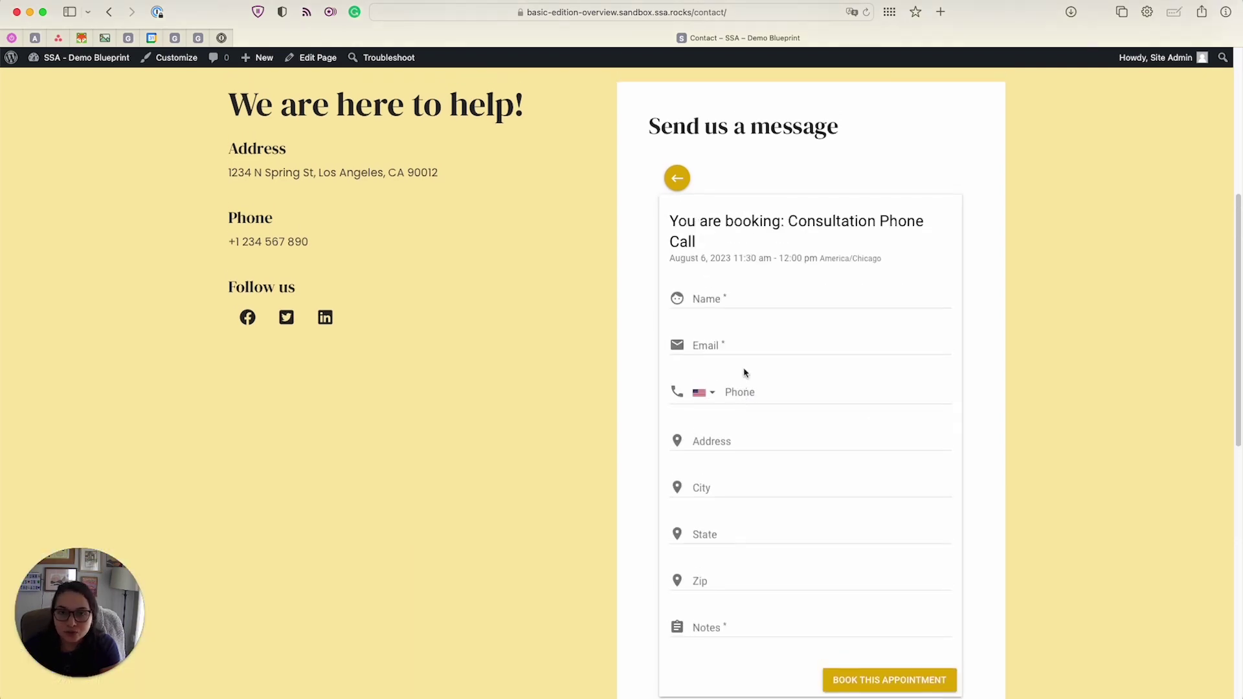
Autofill the client's name, email, phone, address and notes, then book the appointment
scroll(790, 365, "down", 3)
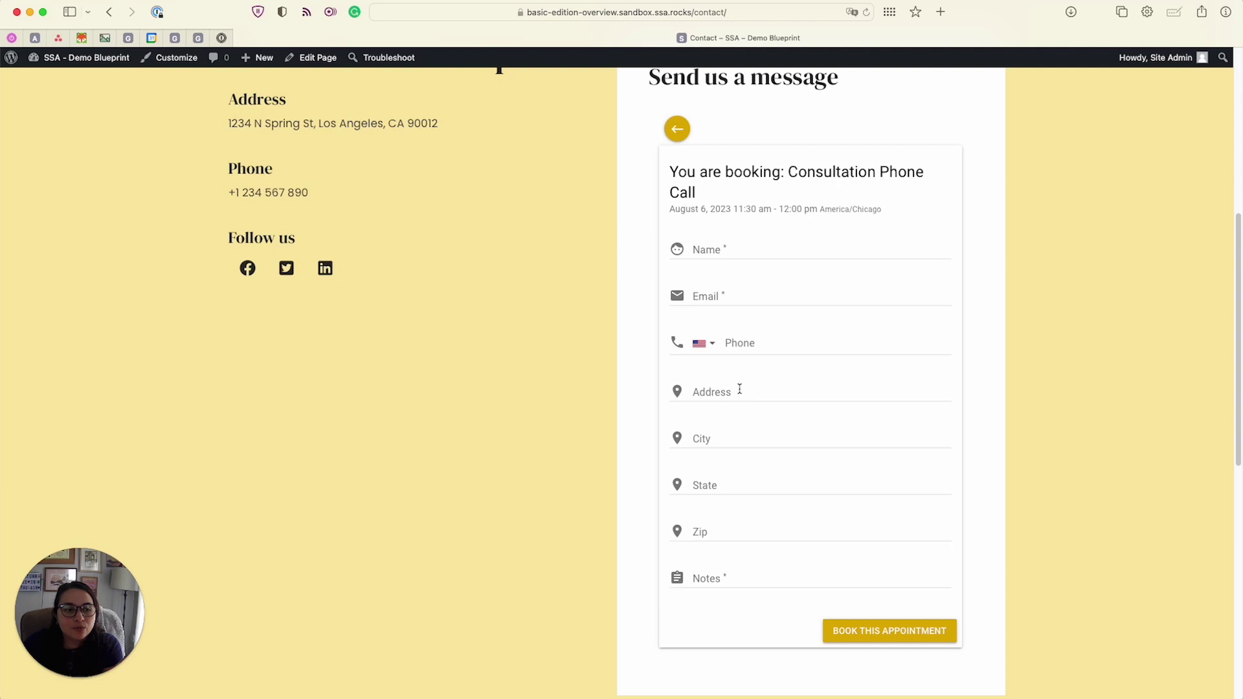
key("cmd+shift+a")
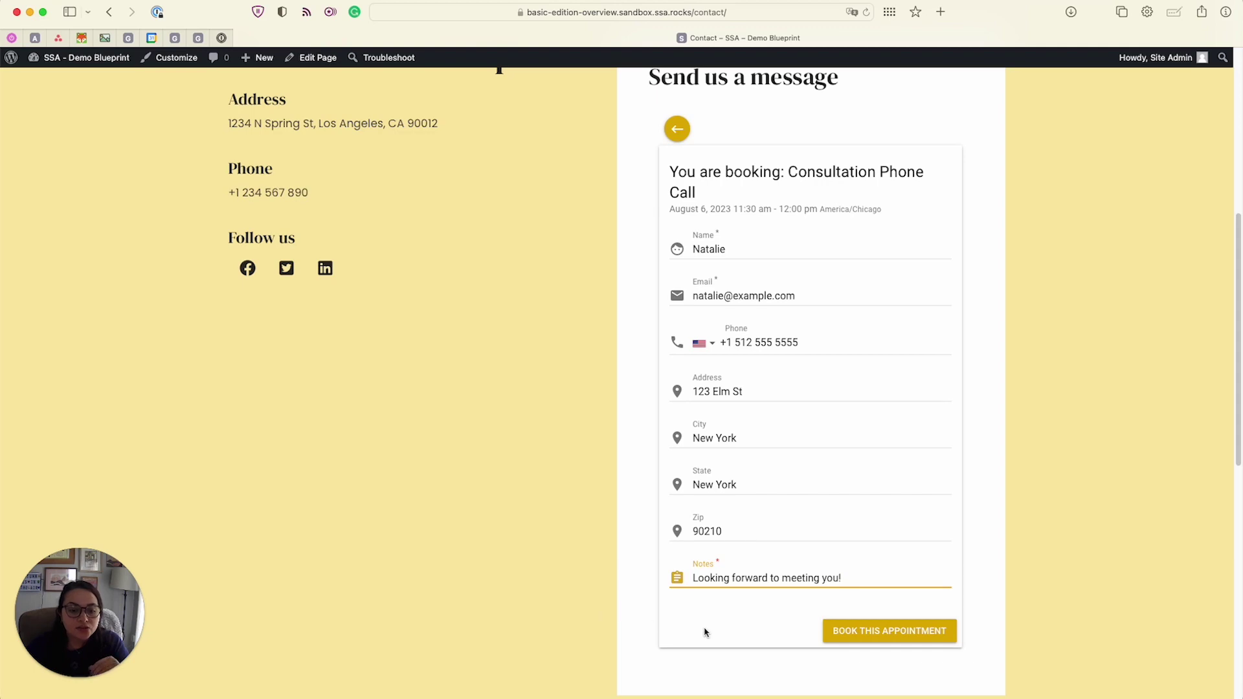
scroll(744, 631, "down", 1)
left_click(837, 623)
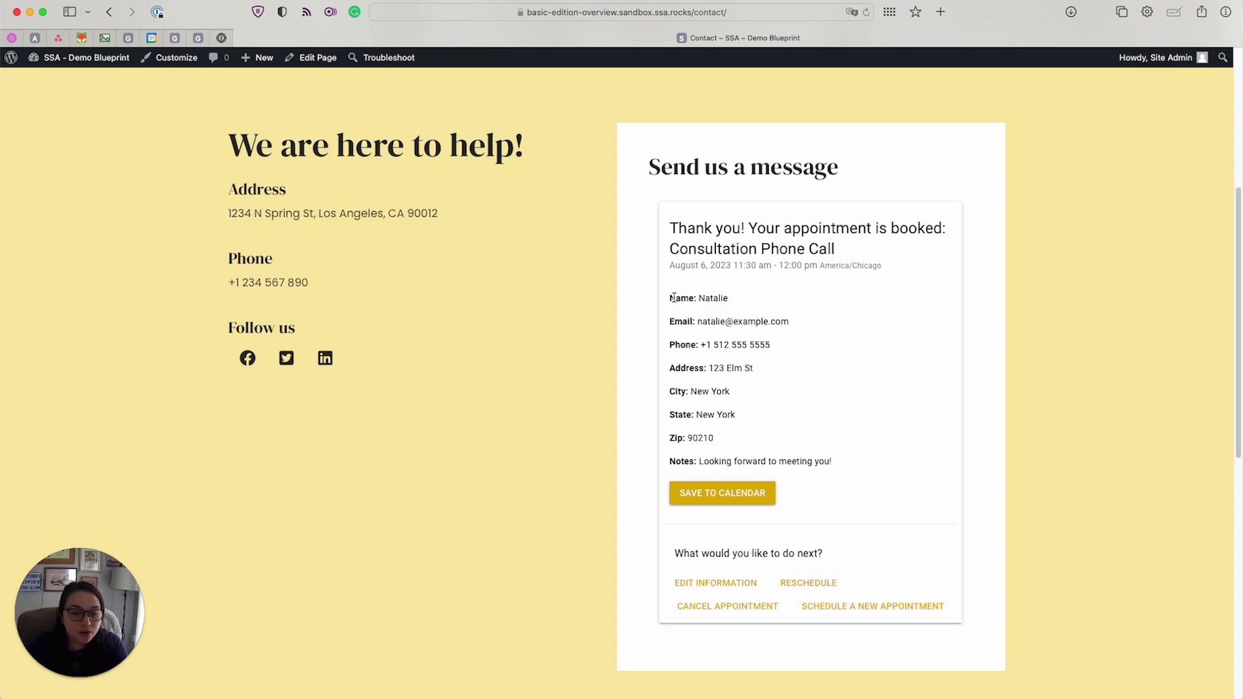
Review the confirmed appointment's details and date line, then show the Save to Calendar options
left_click_drag(674, 298, 866, 460)
left_click(866, 466)
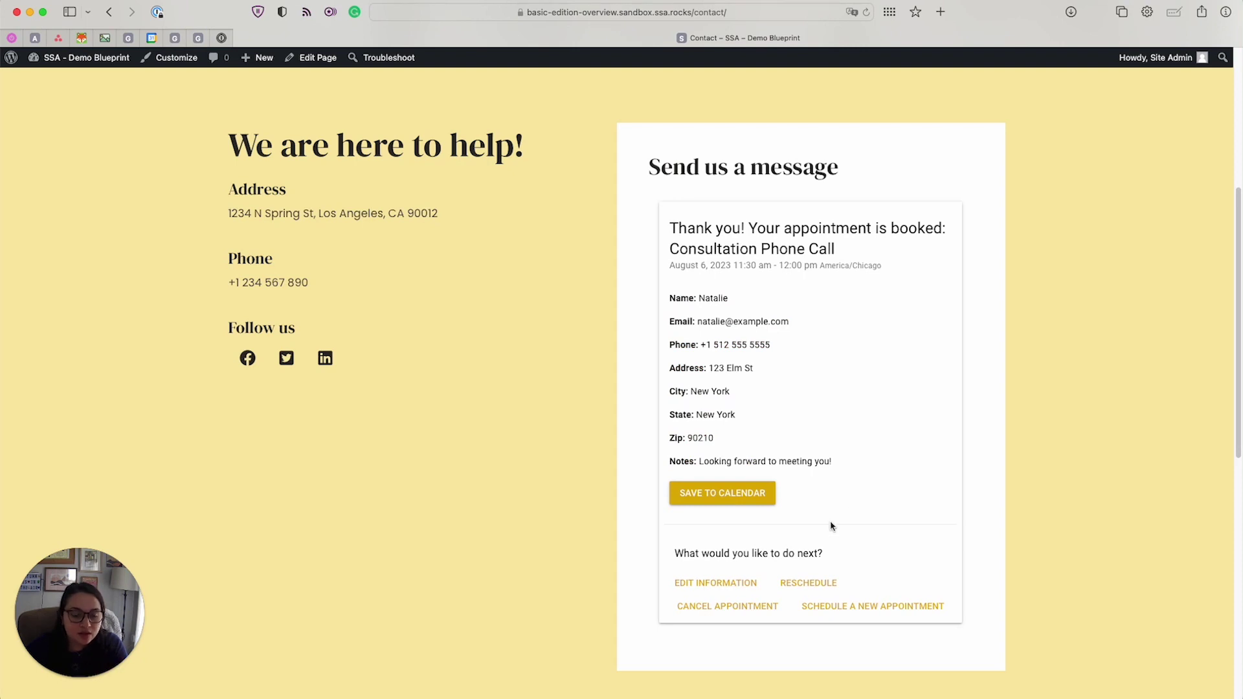
left_click(710, 391)
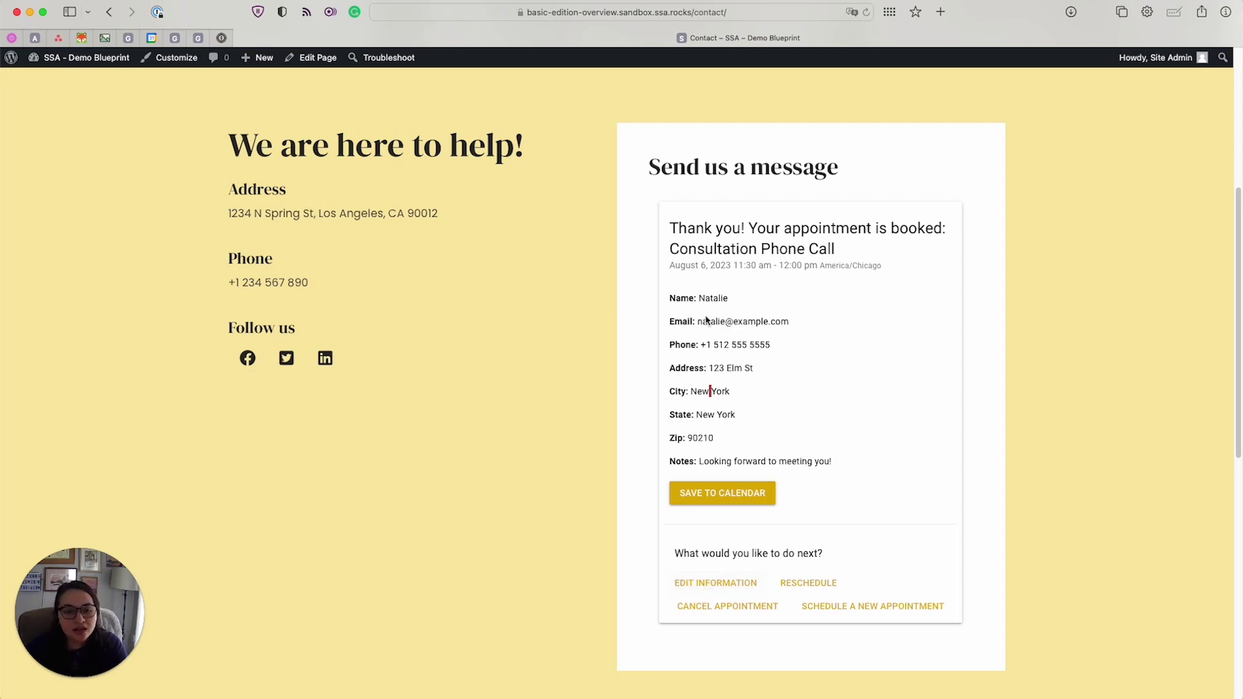
left_click_drag(675, 266, 785, 268)
left_click(785, 268)
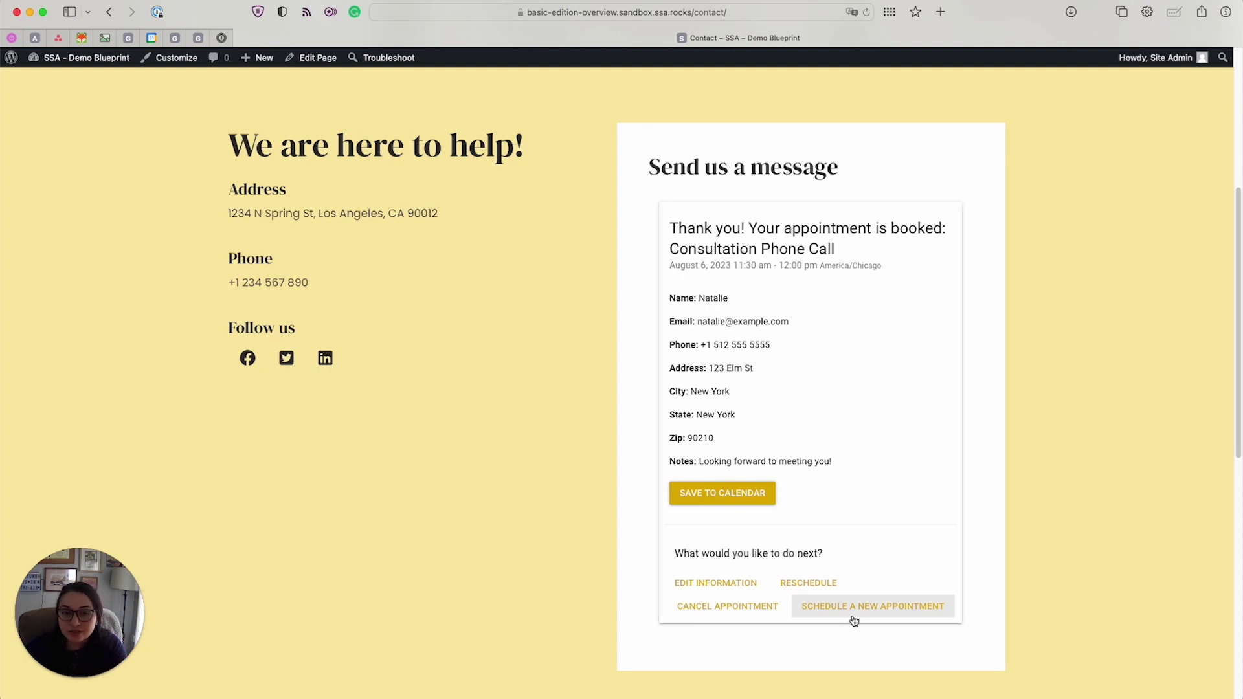
left_click(725, 492)
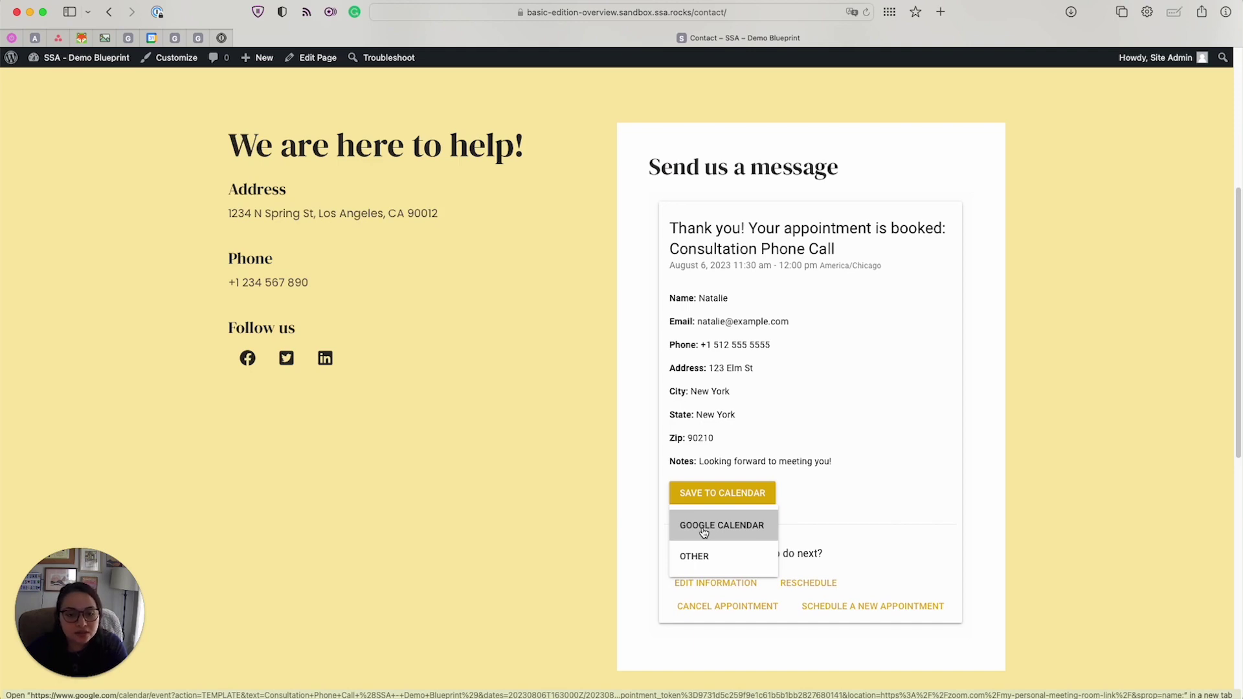
Send the booking to Google Calendar and inspect the prefilled event title
left_click(704, 533)
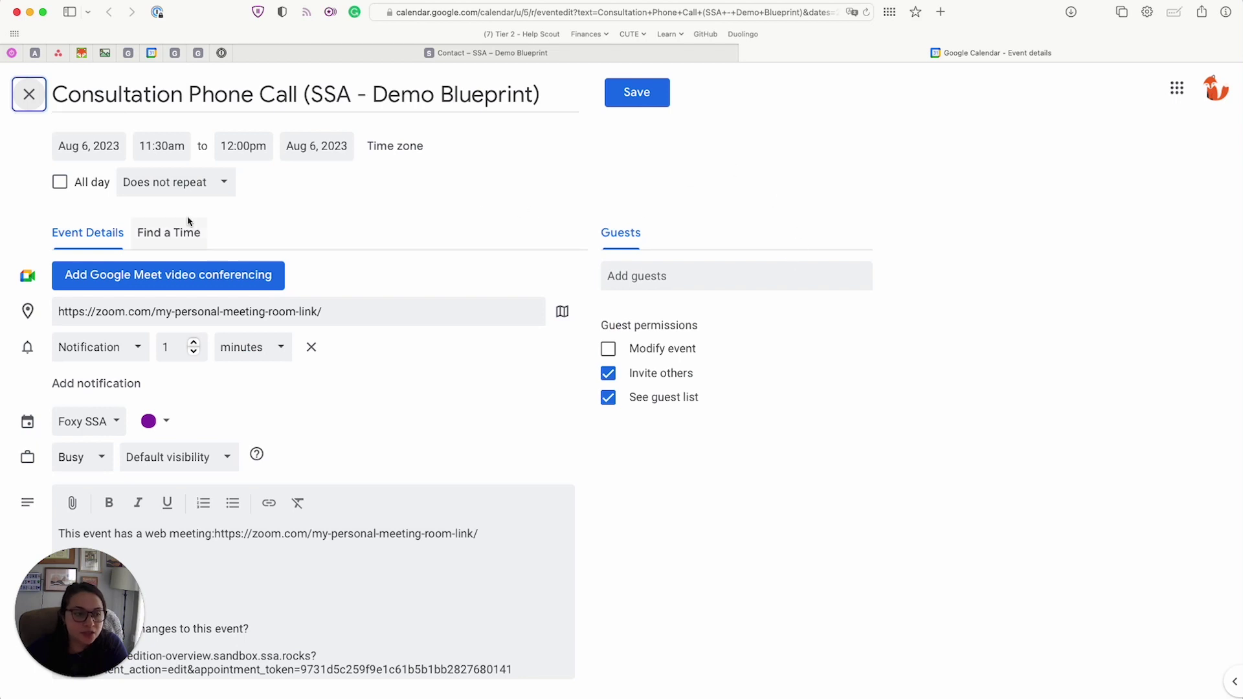
left_click(181, 107)
key("super+a")
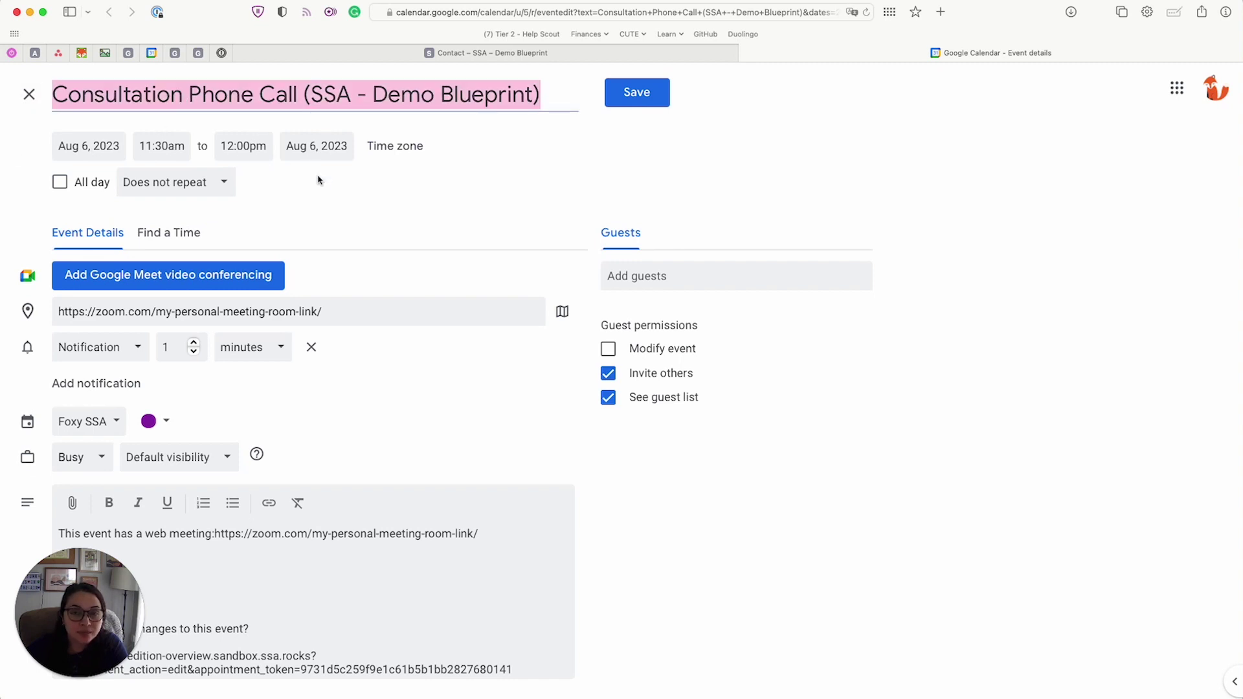
left_click(402, 428)
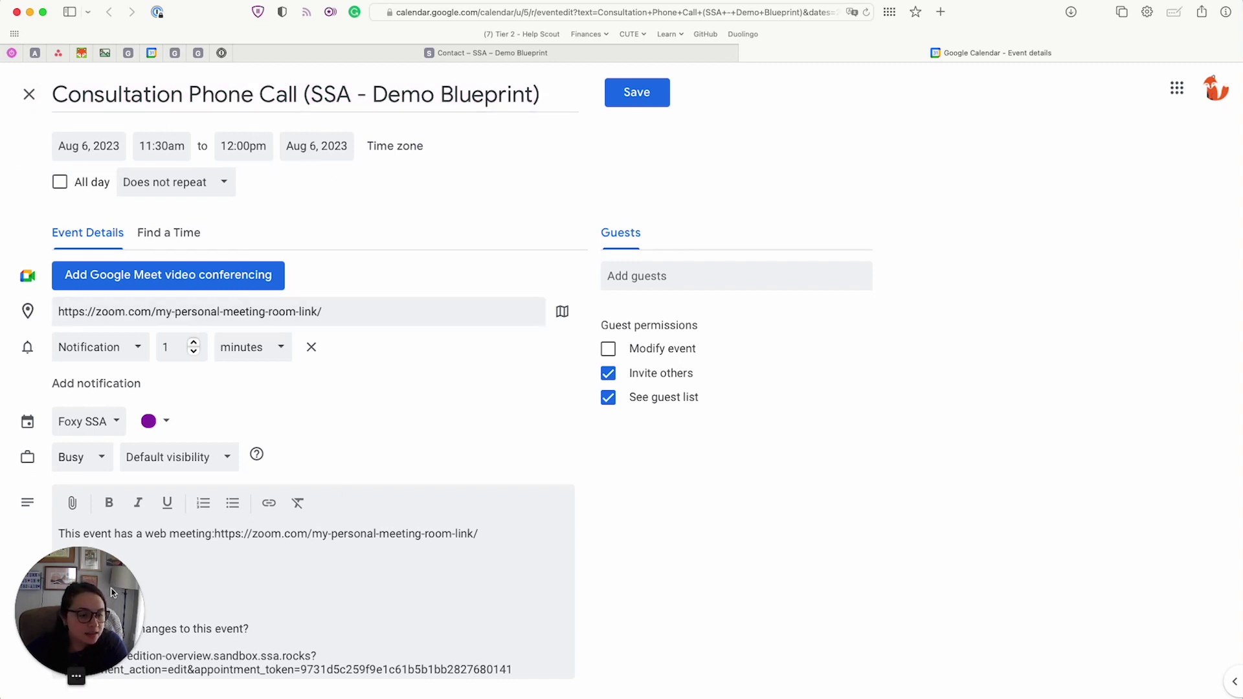
Inspect the event description's appointment edit link and the meeting link in the location
left_click(159, 586)
triple_click(154, 658)
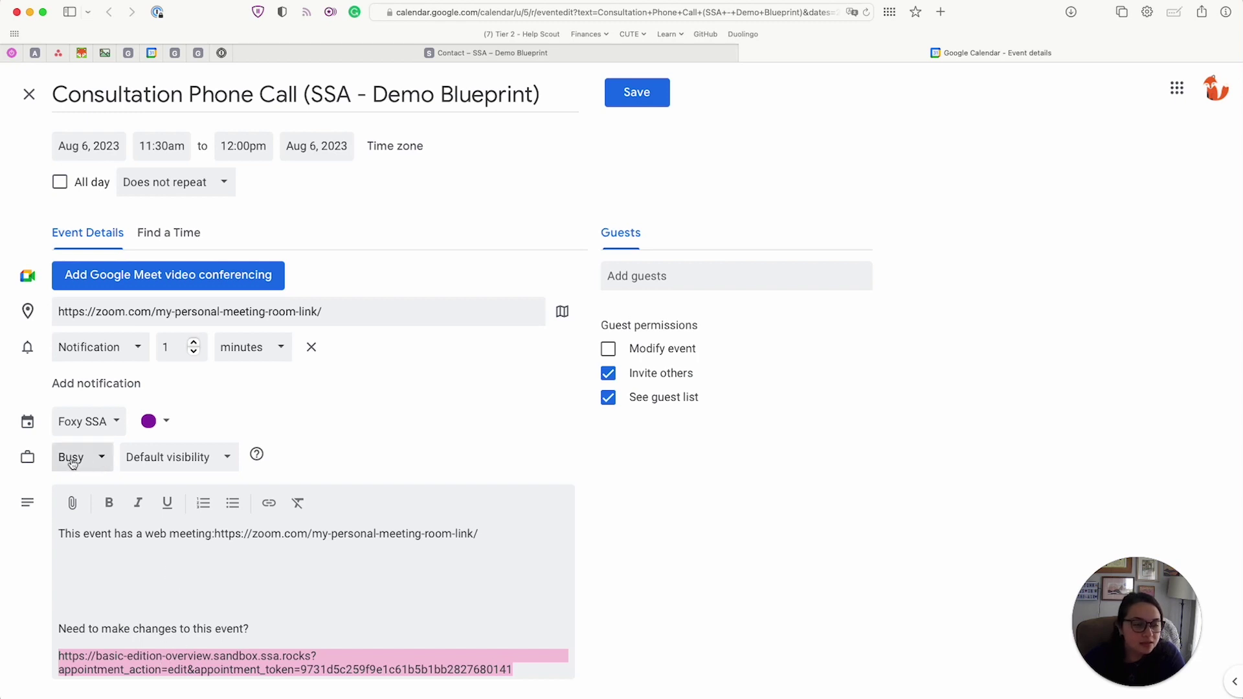
left_click(359, 312)
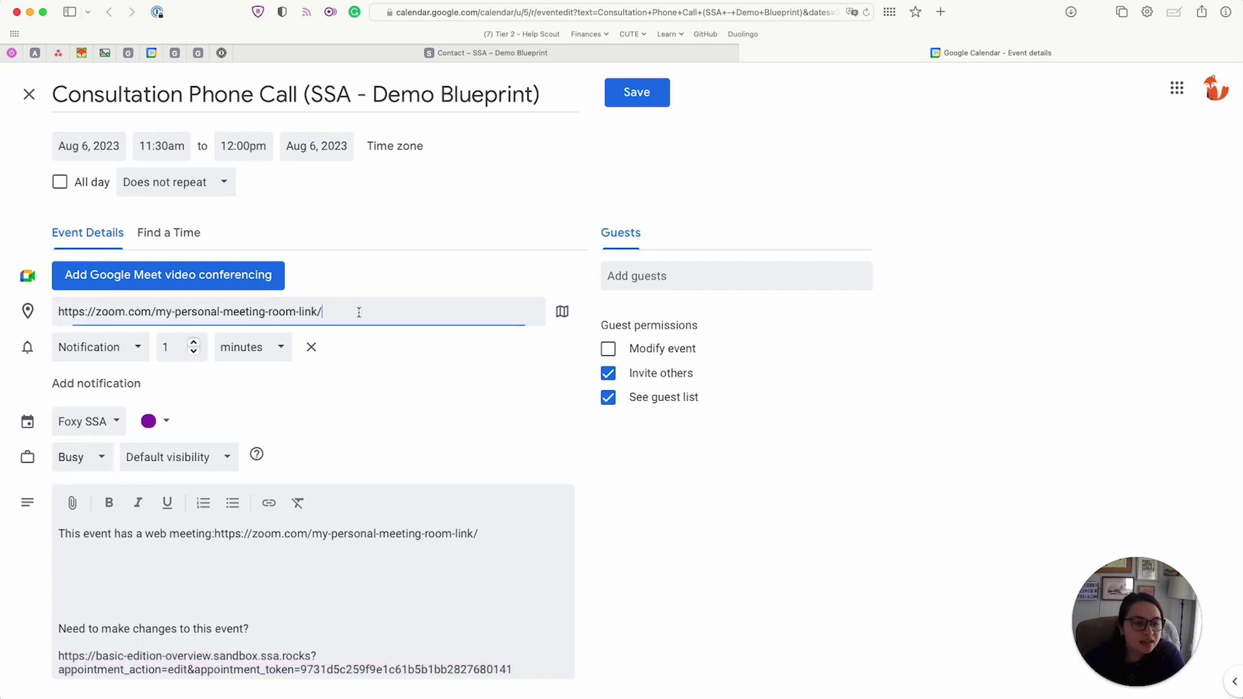
triple_click(359, 312)
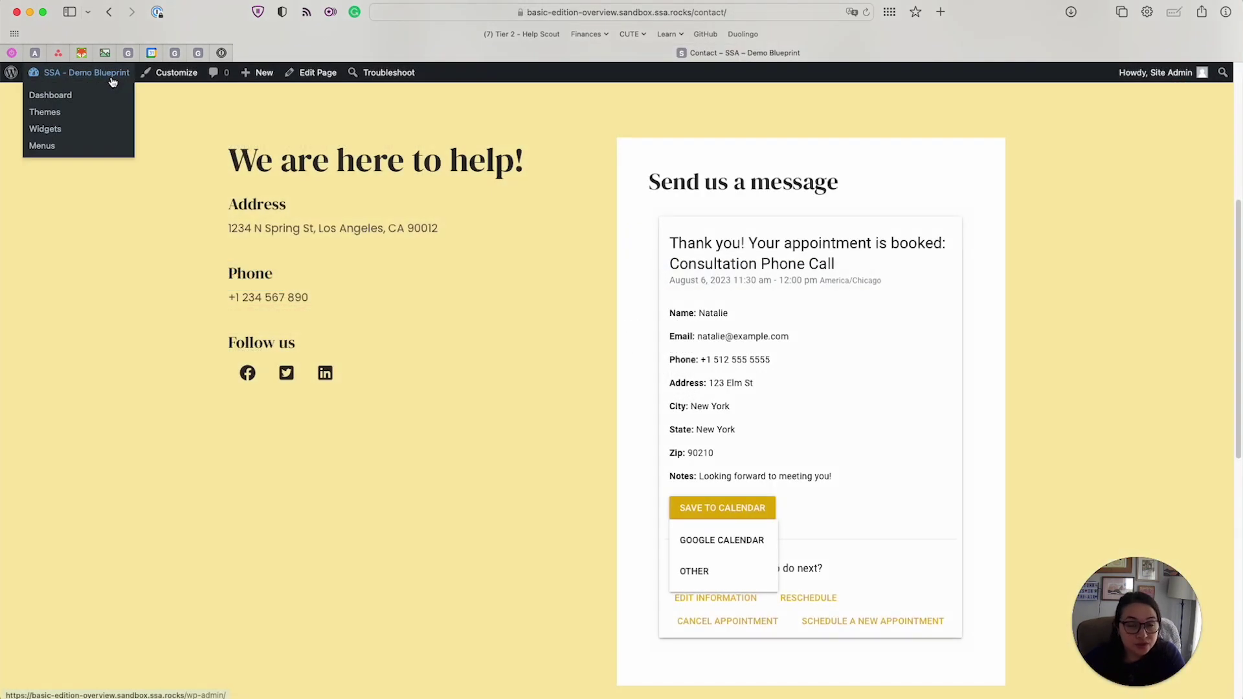
Check the August 6, 11:30 am Consultation Phone Call in the Dashboard's Upcoming Appointments widget
left_click(112, 81)
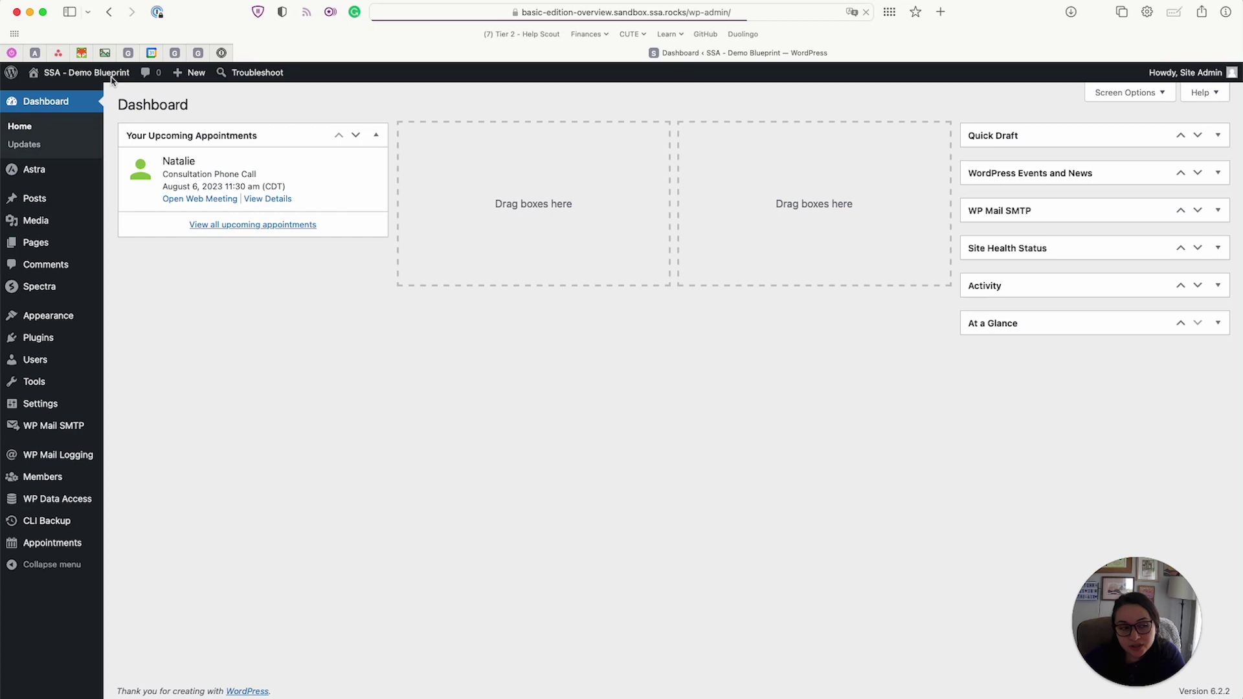
mouse_move(57, 544)
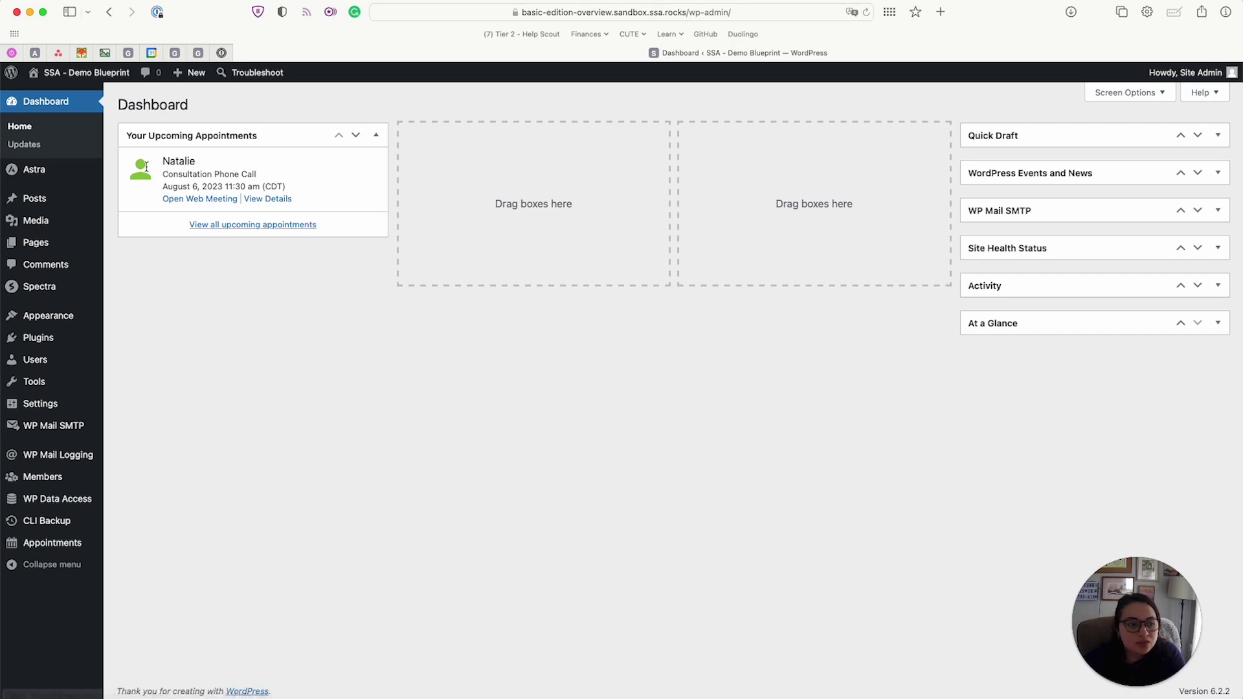
left_click_drag(160, 162, 297, 172)
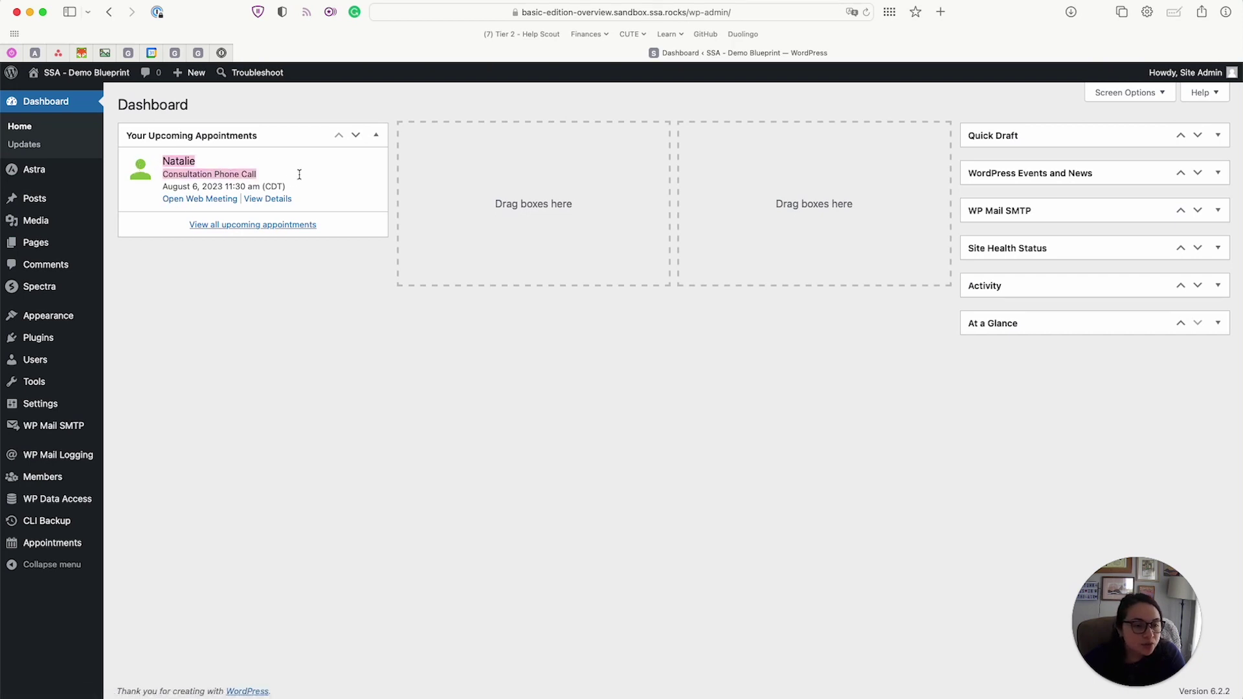
left_click(252, 190)
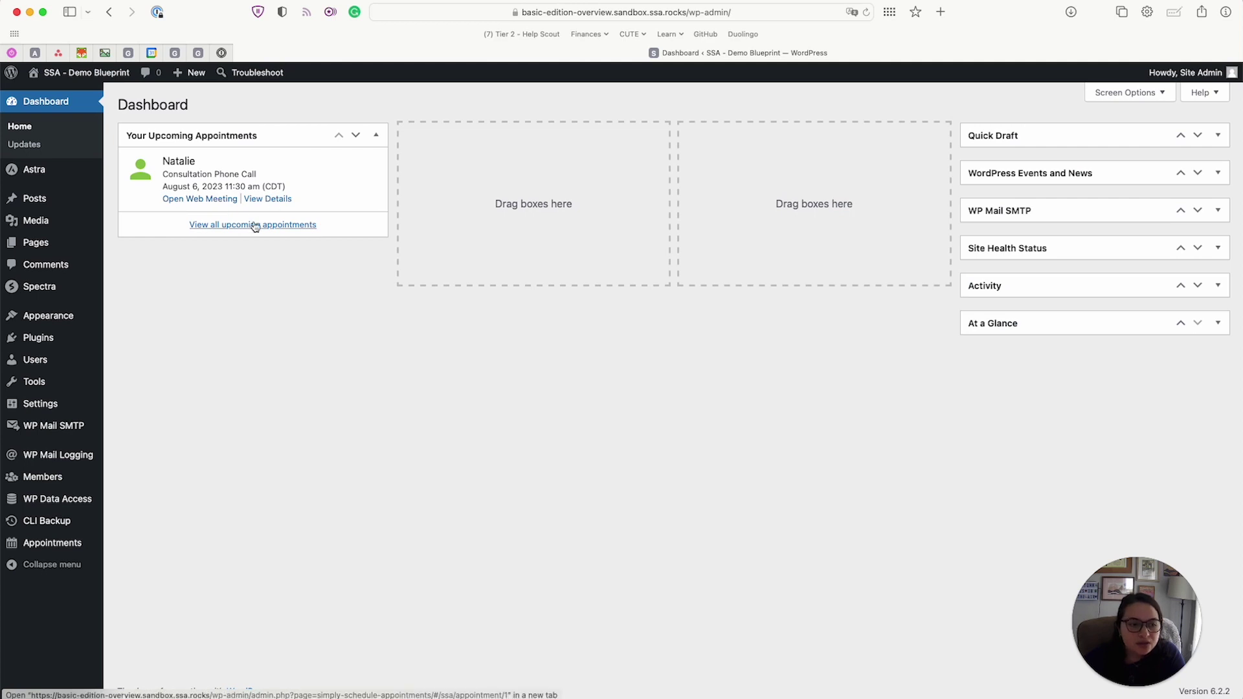
Check the Appointments page's range, Filter and Export menus, then view Appointment Types
left_click(77, 546)
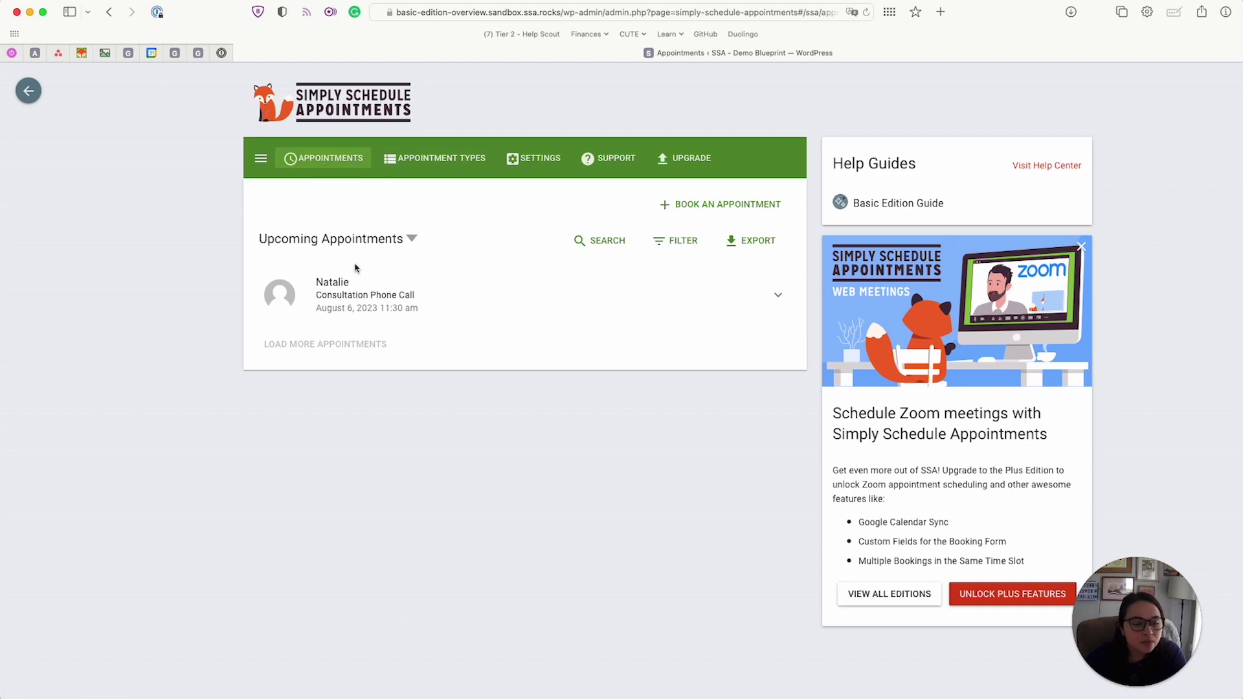
left_click(336, 241)
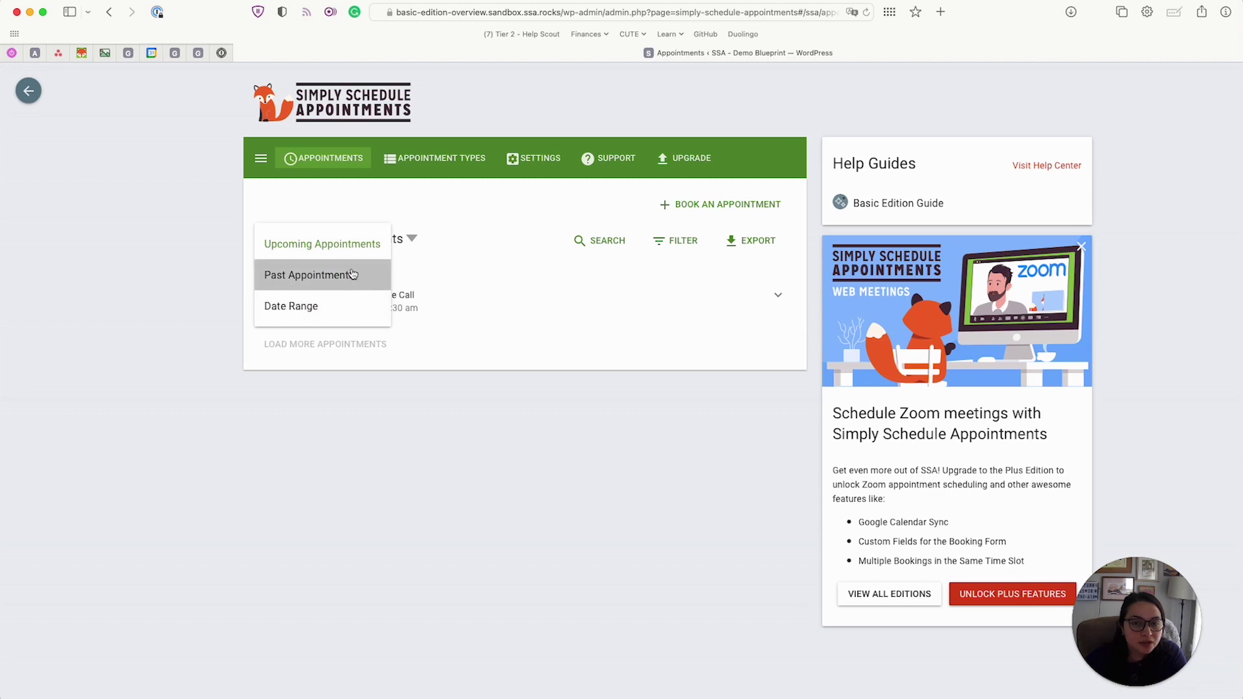
left_click(441, 232)
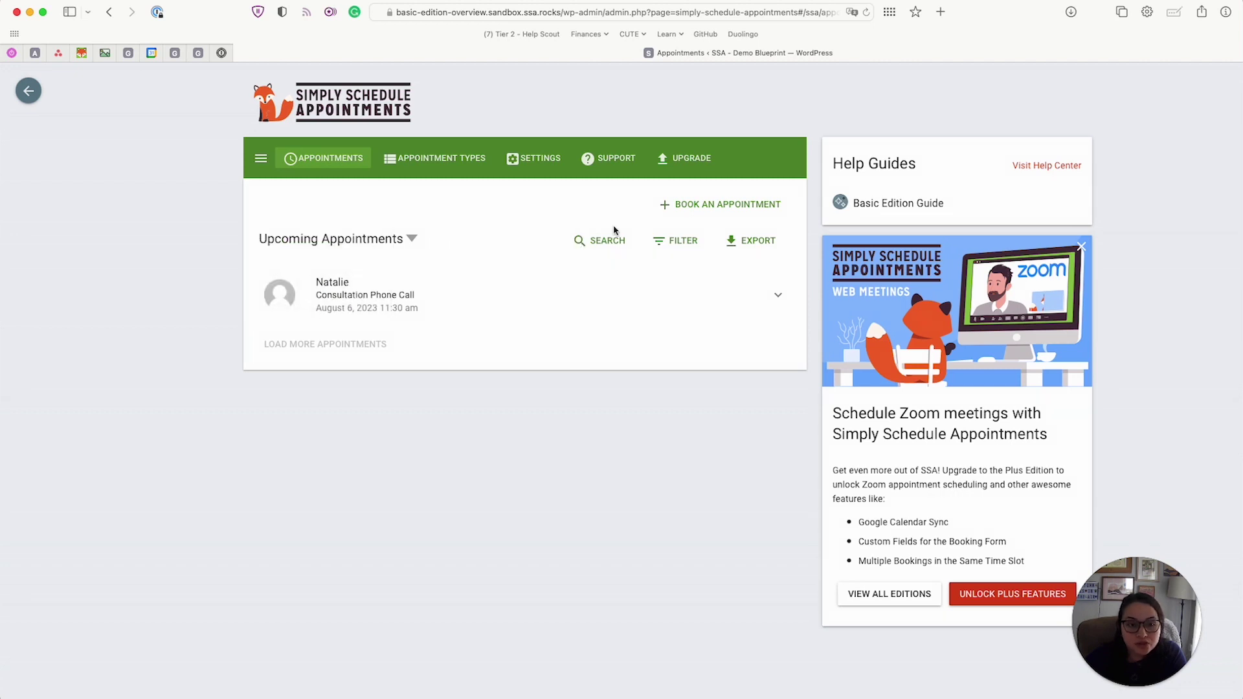
left_click(677, 242)
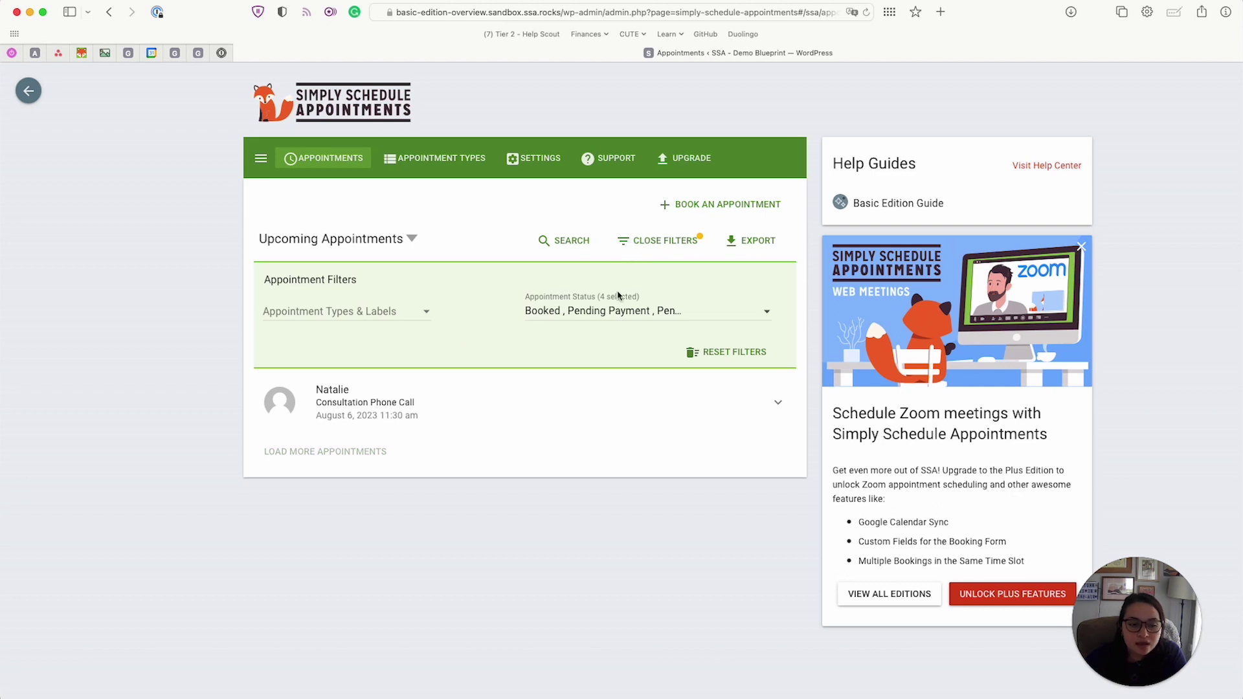
left_click(648, 241)
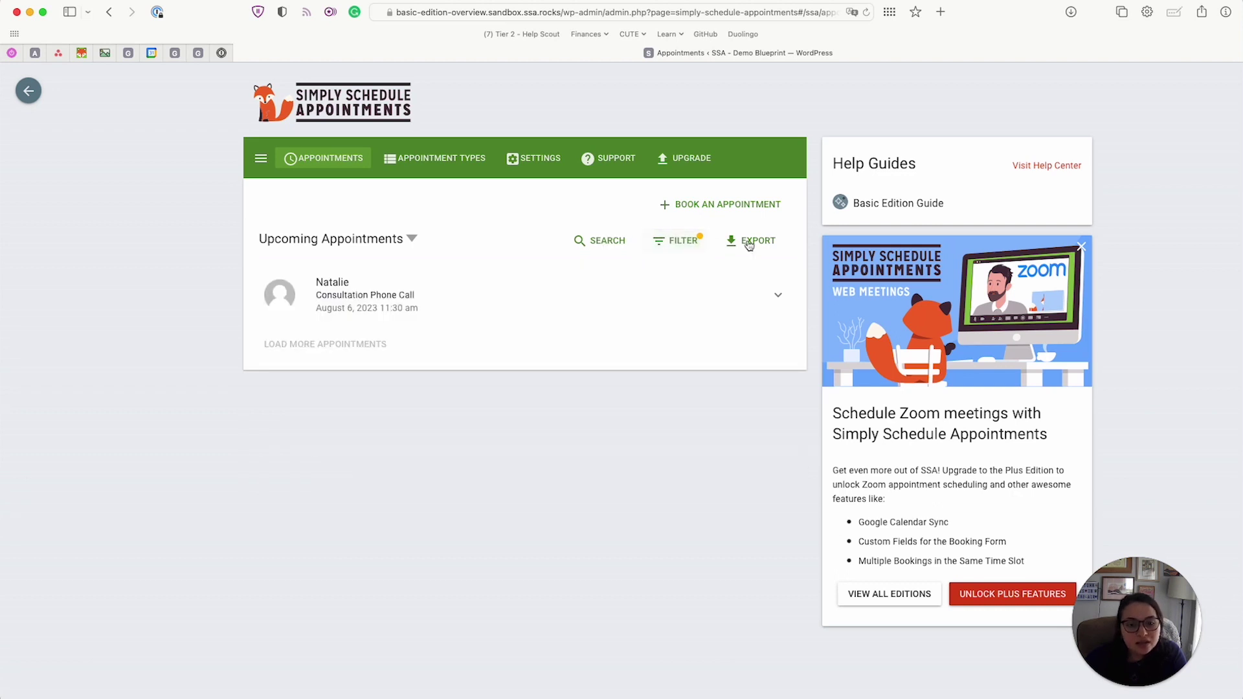
left_click(751, 243)
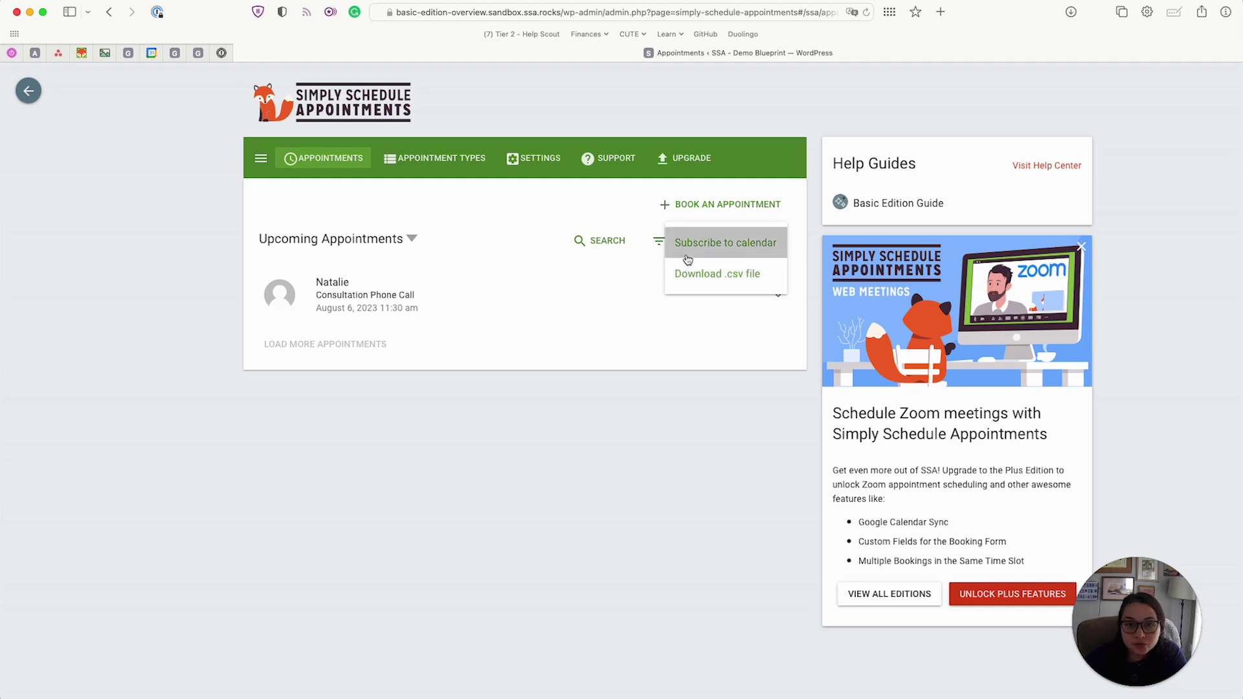
left_click(708, 204)
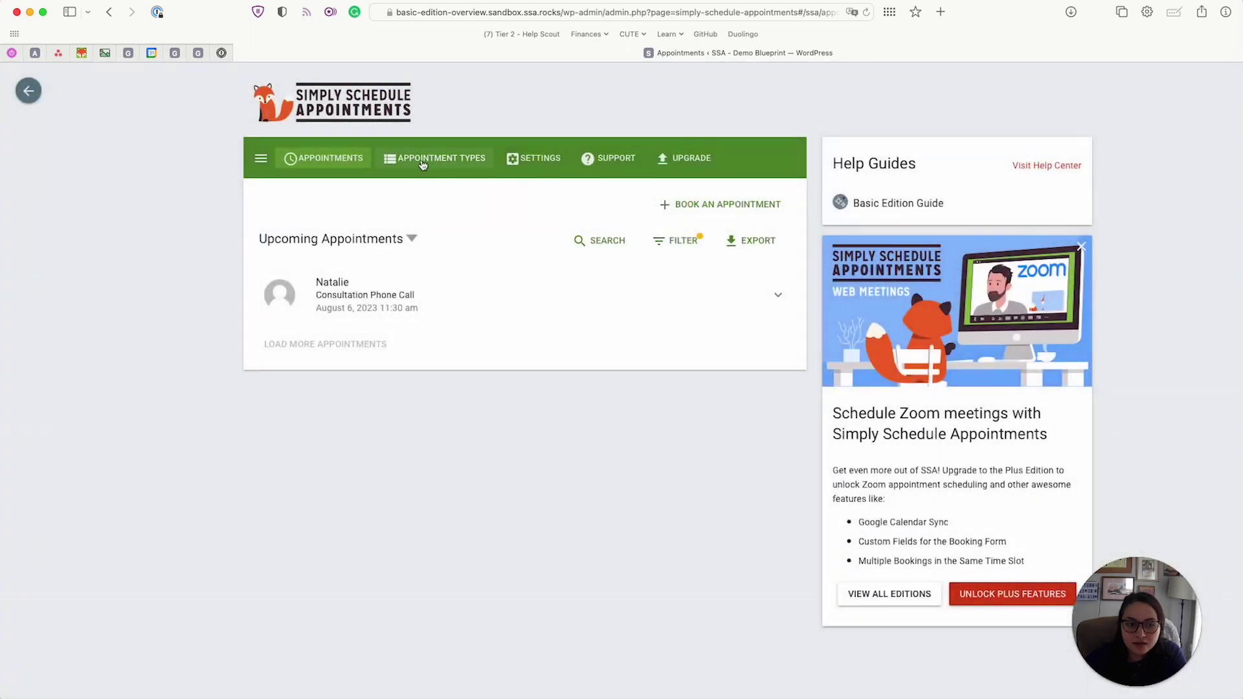
left_click(434, 158)
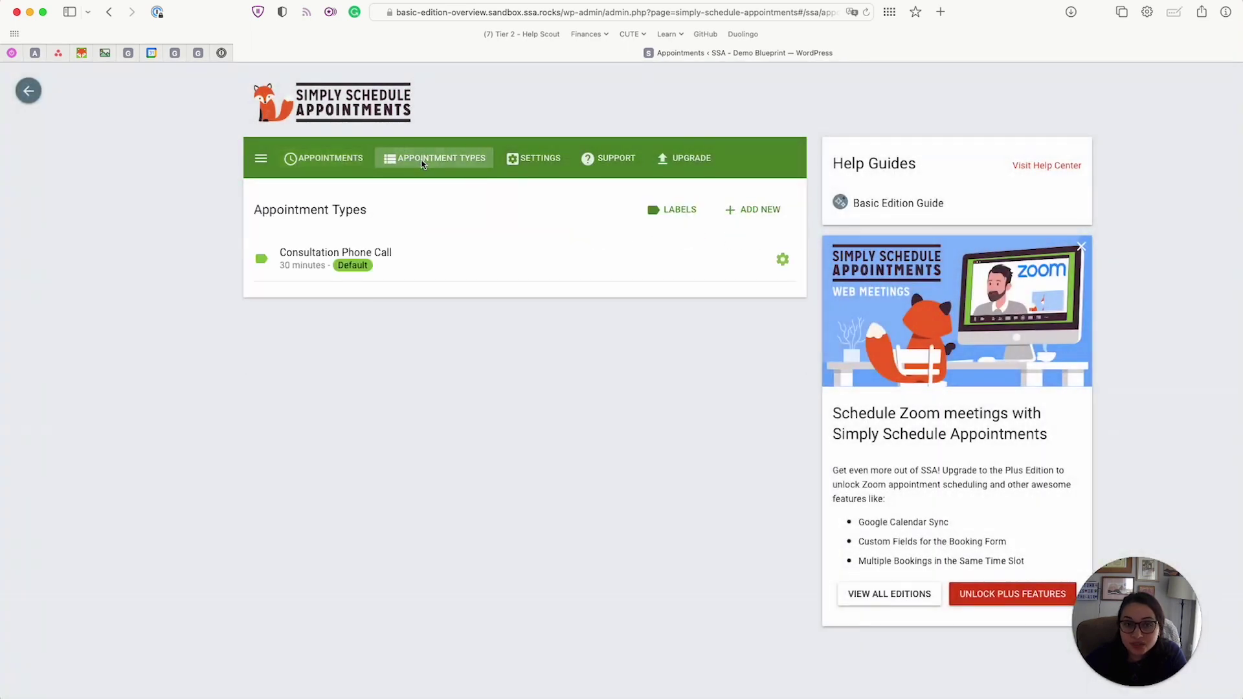
Review Consultation Phone Call Basics: 30 minutes, slug consultation-phone-call, Weekly or Monthly layout
left_click(429, 262)
scroll(427, 256, "down", 1)
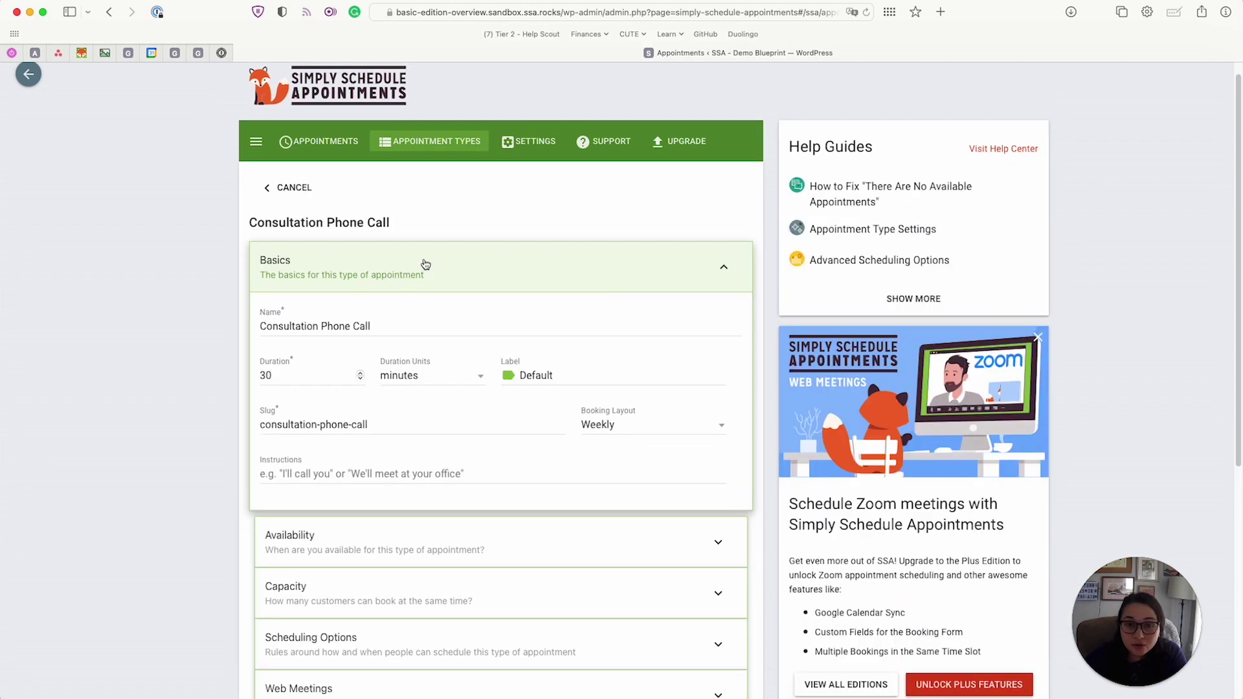
scroll(425, 264, "down", 1)
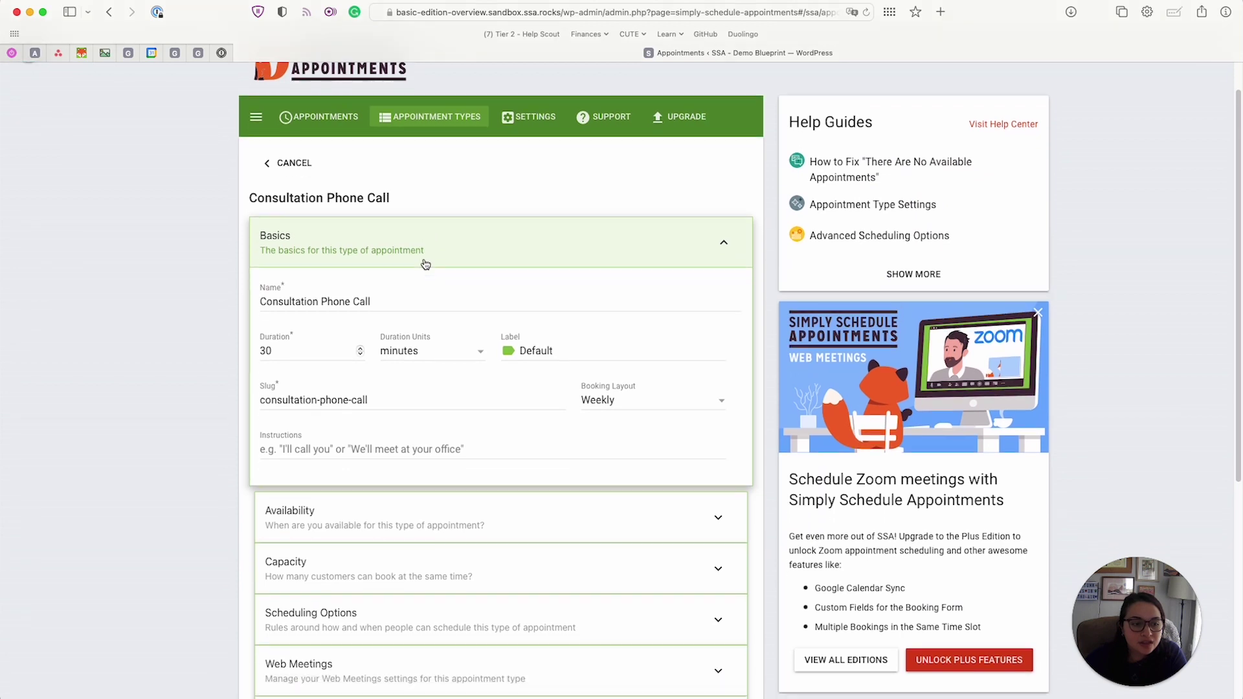
scroll(499, 381, "down", 1)
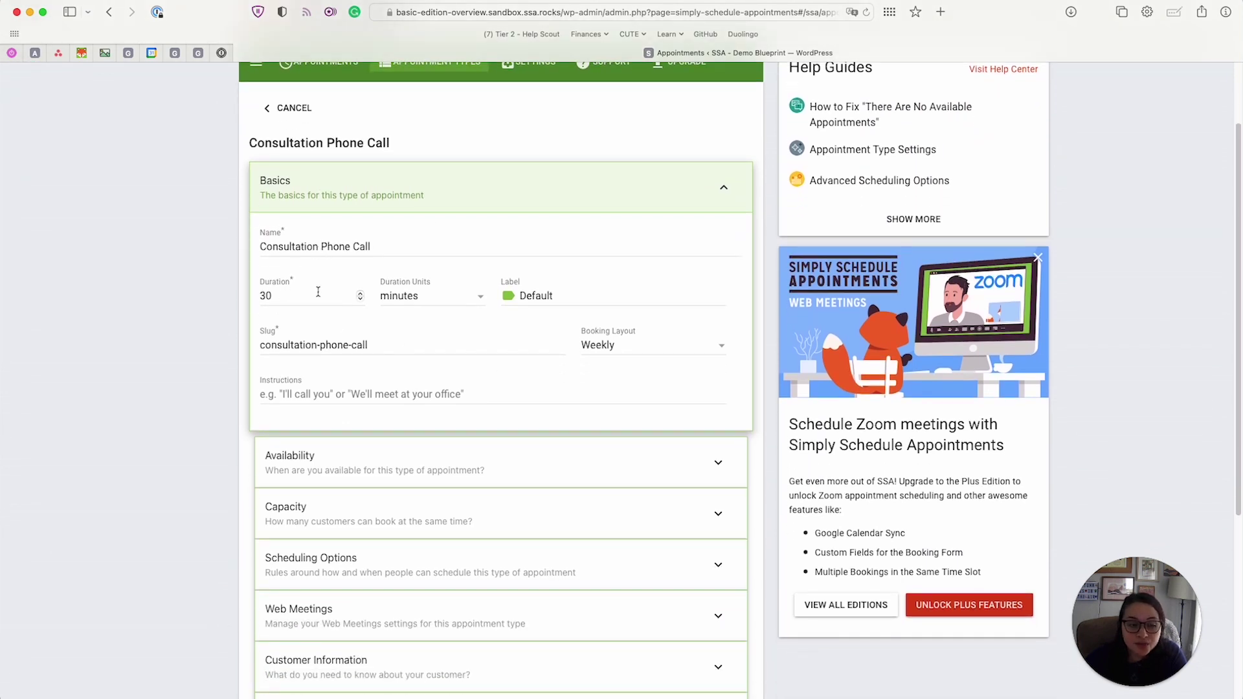
scroll(511, 304, "down", 2)
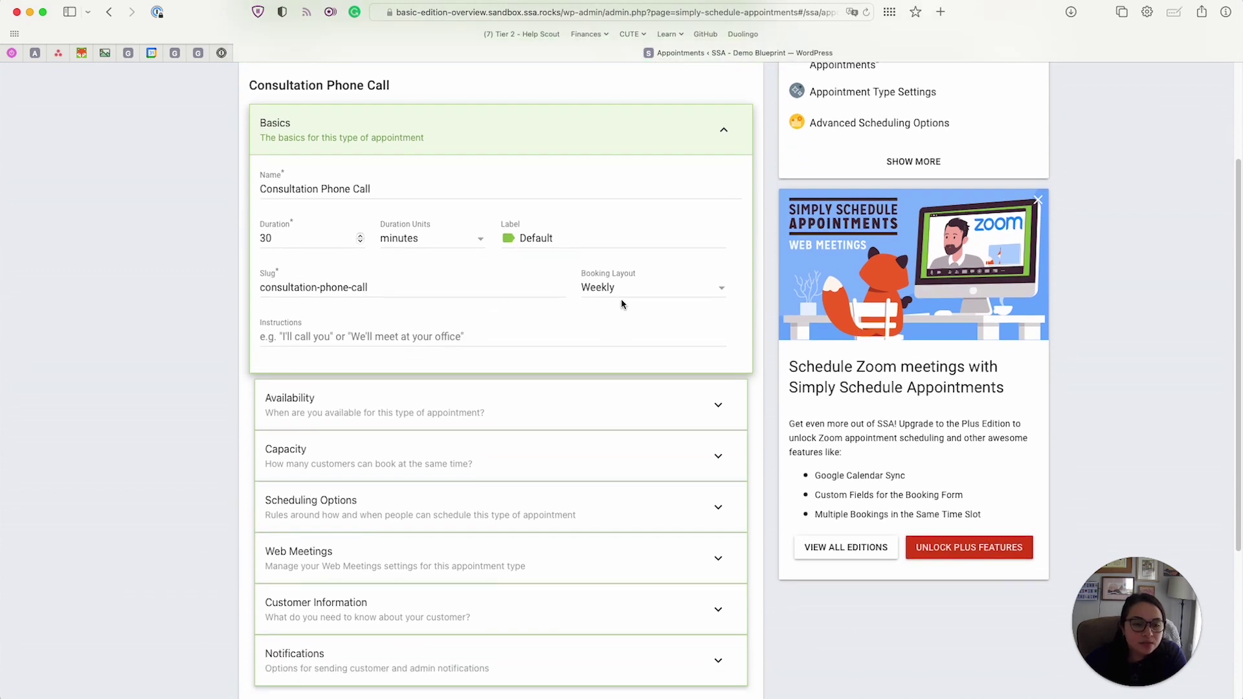
left_click(623, 292)
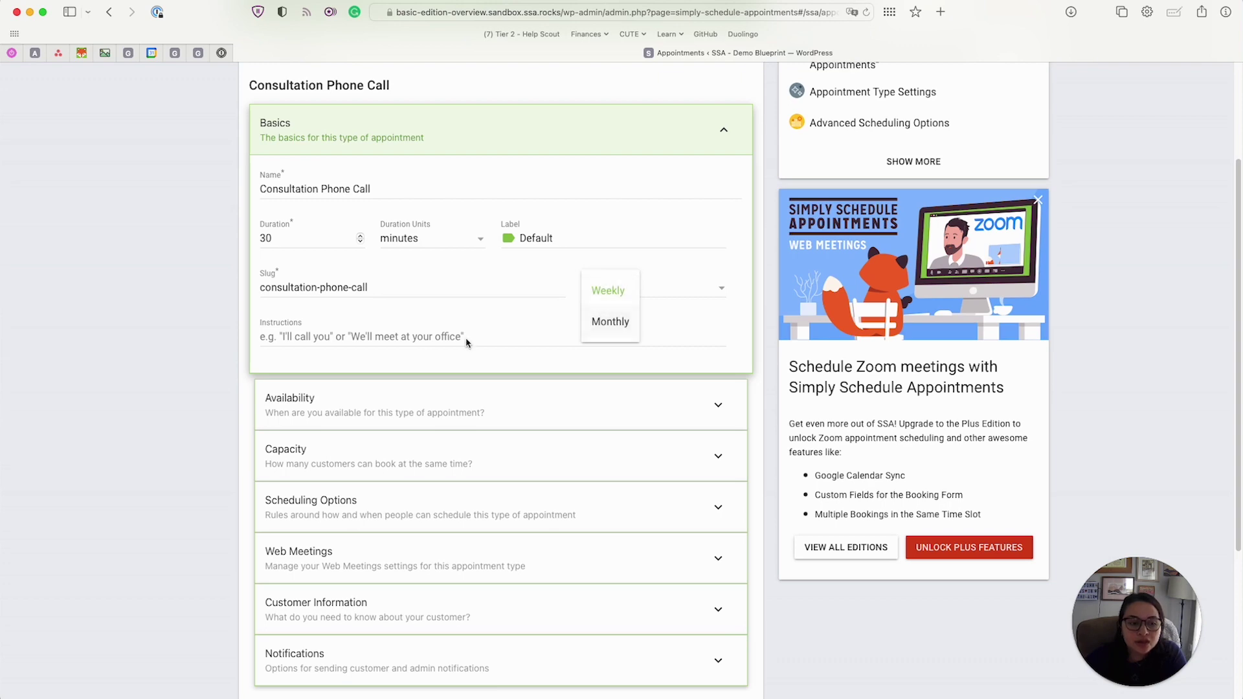
Expand Consultation Phone Call's weekly availability and try adding a Saturday morning block
scroll(460, 350, "down", 1)
left_click(455, 356)
scroll(454, 353, "down", 3)
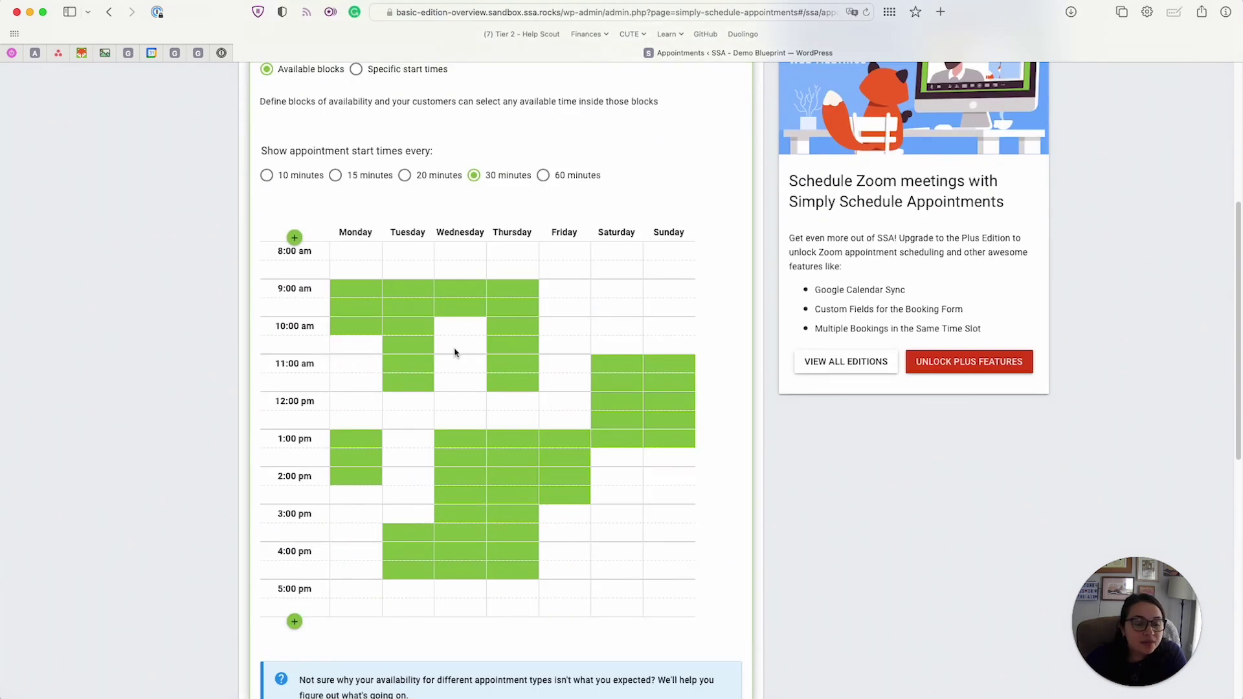
scroll(454, 352, "up", 1)
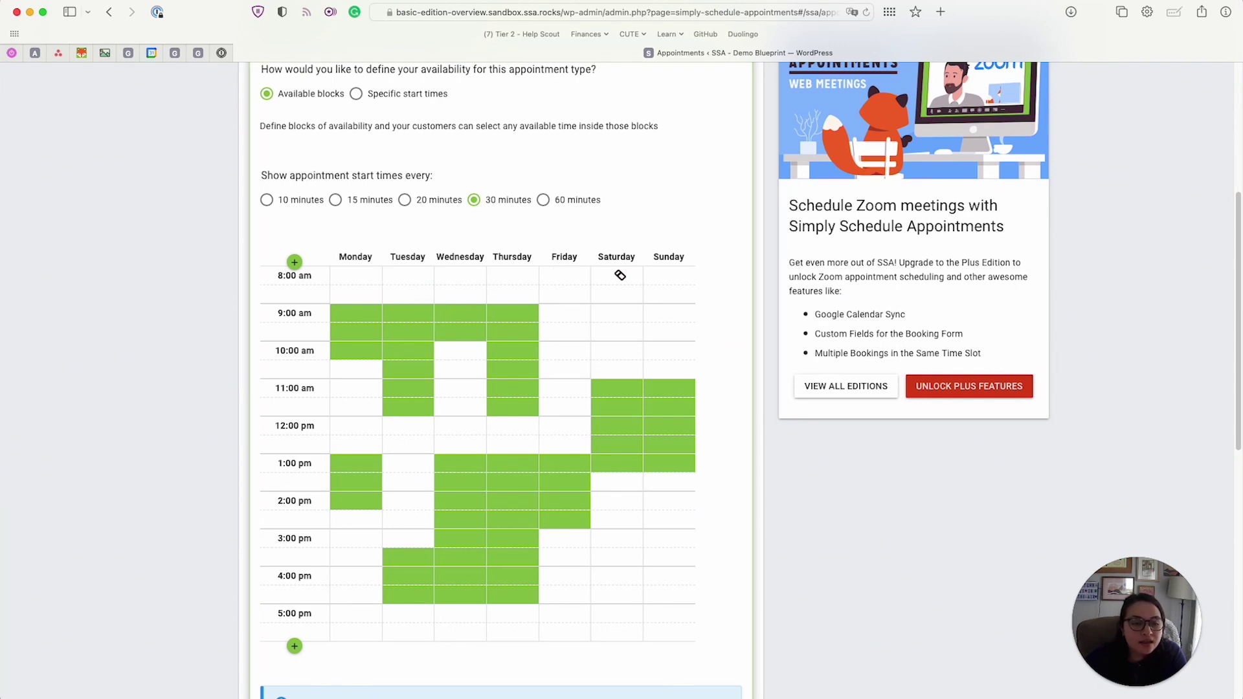
mouse_move(603, 282)
left_mouse_down()
mouse_move(601, 323)
mouse_move(690, 333)
mouse_move(620, 286)
left_mouse_up()
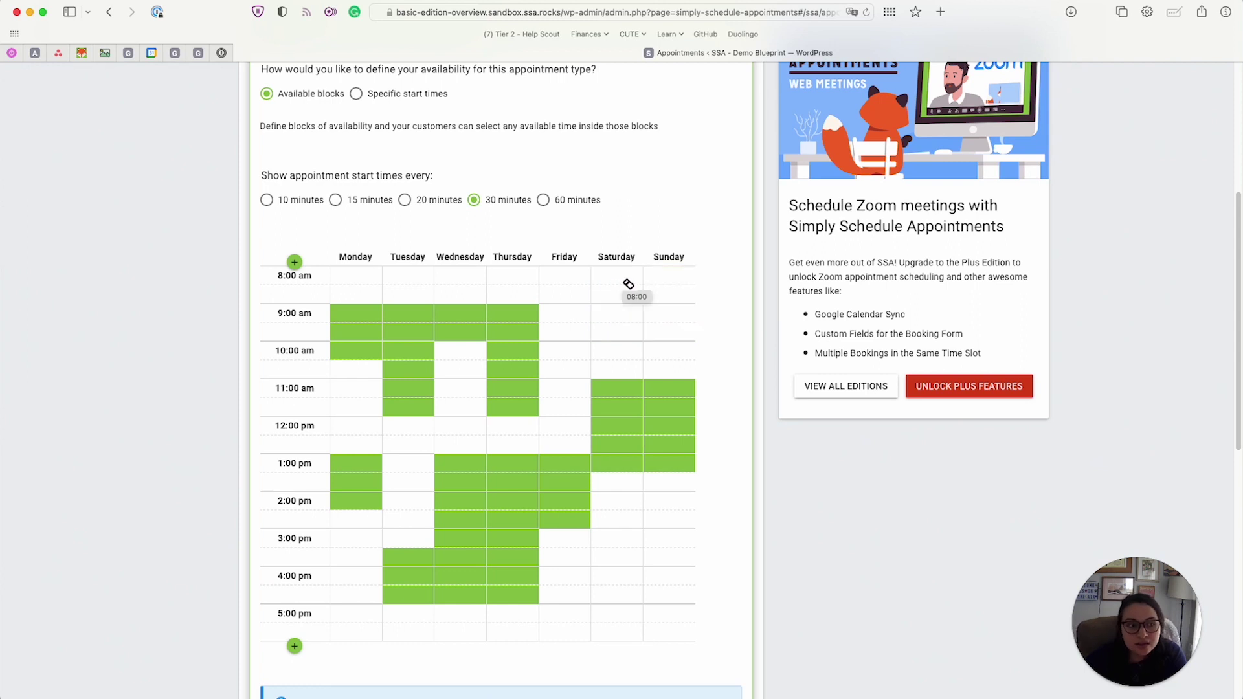
Keep Available blocks rather than specific start times, with start times every 60 minutes
left_click(389, 94)
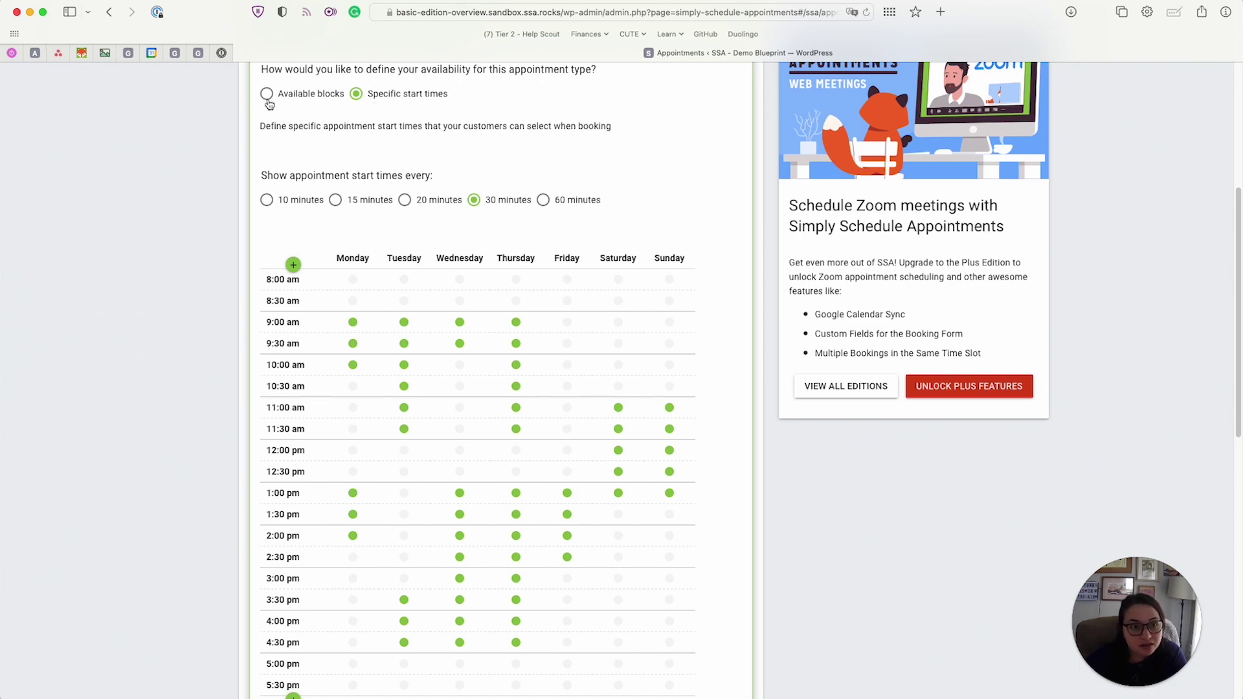
left_click(321, 95)
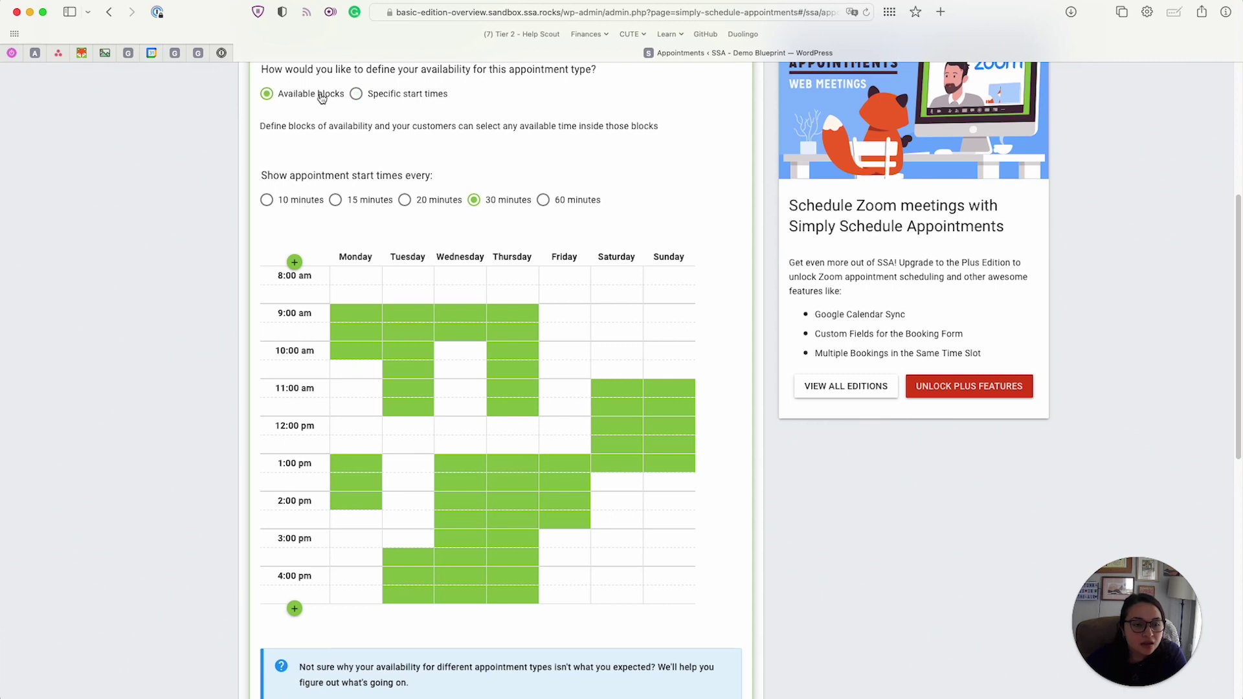
scroll(315, 181, "down", 2)
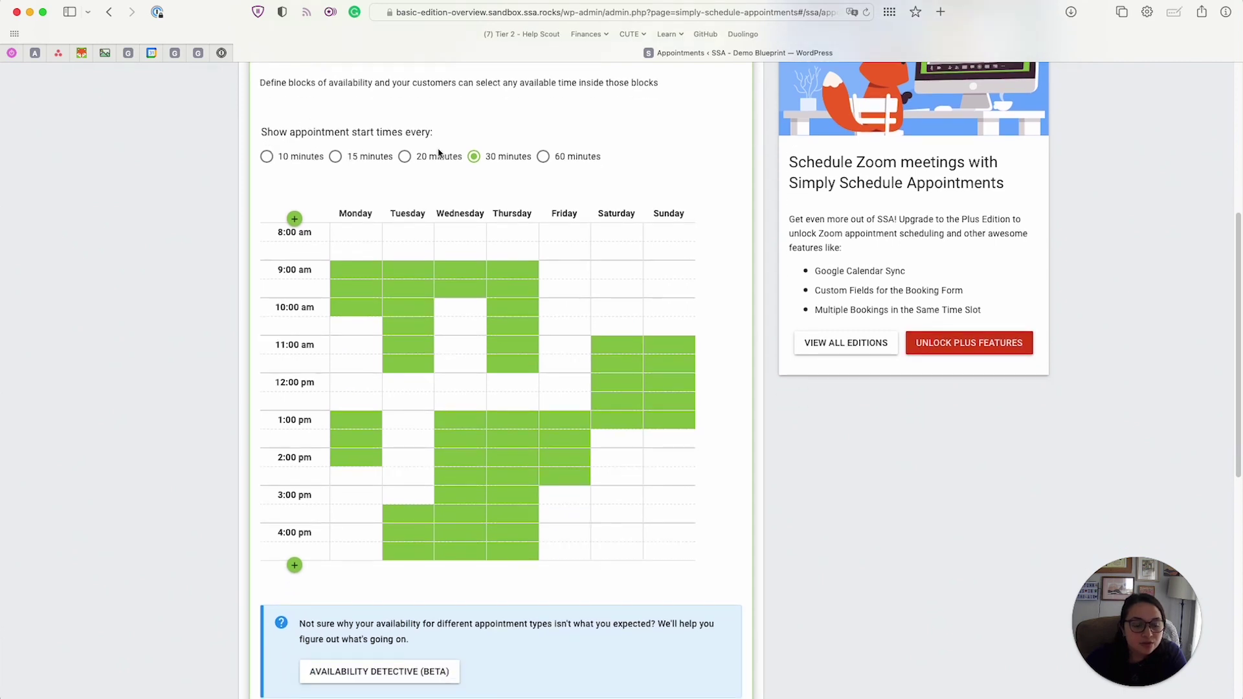
left_click(336, 156)
left_click(317, 161)
left_click(594, 160)
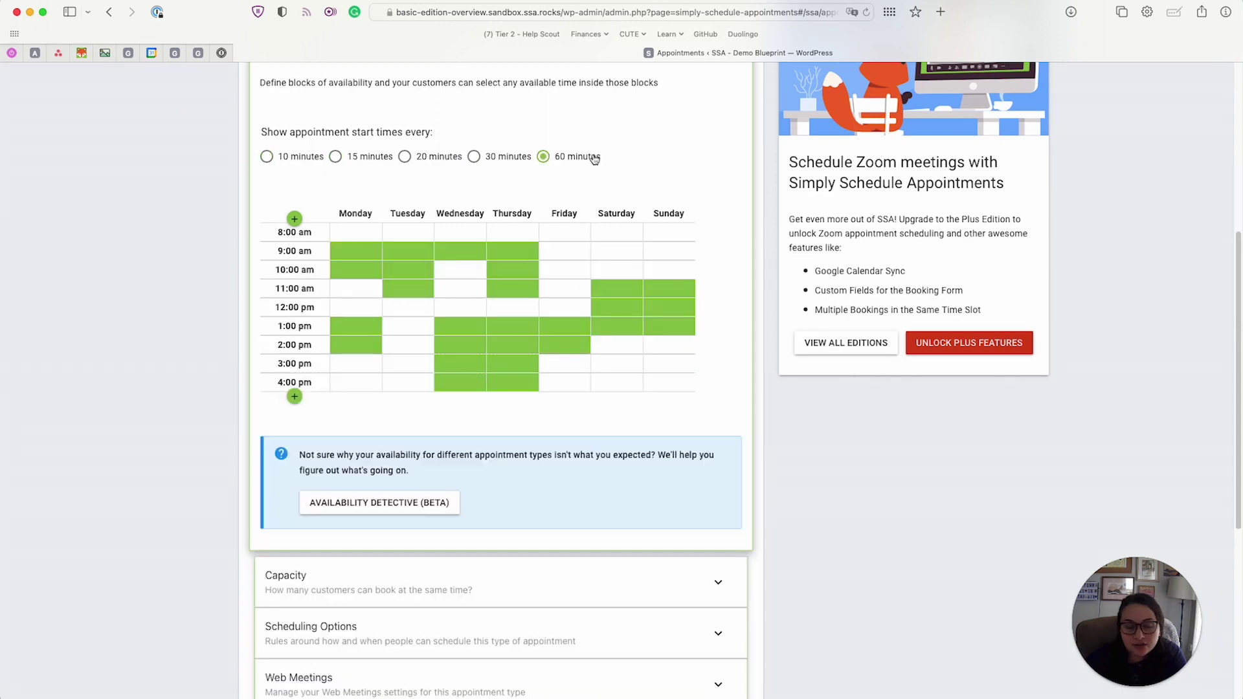
Collapse Availability, check Capacity is Individual with capacity 1, then collapse it
scroll(593, 160, "up", 5)
left_click(337, 207)
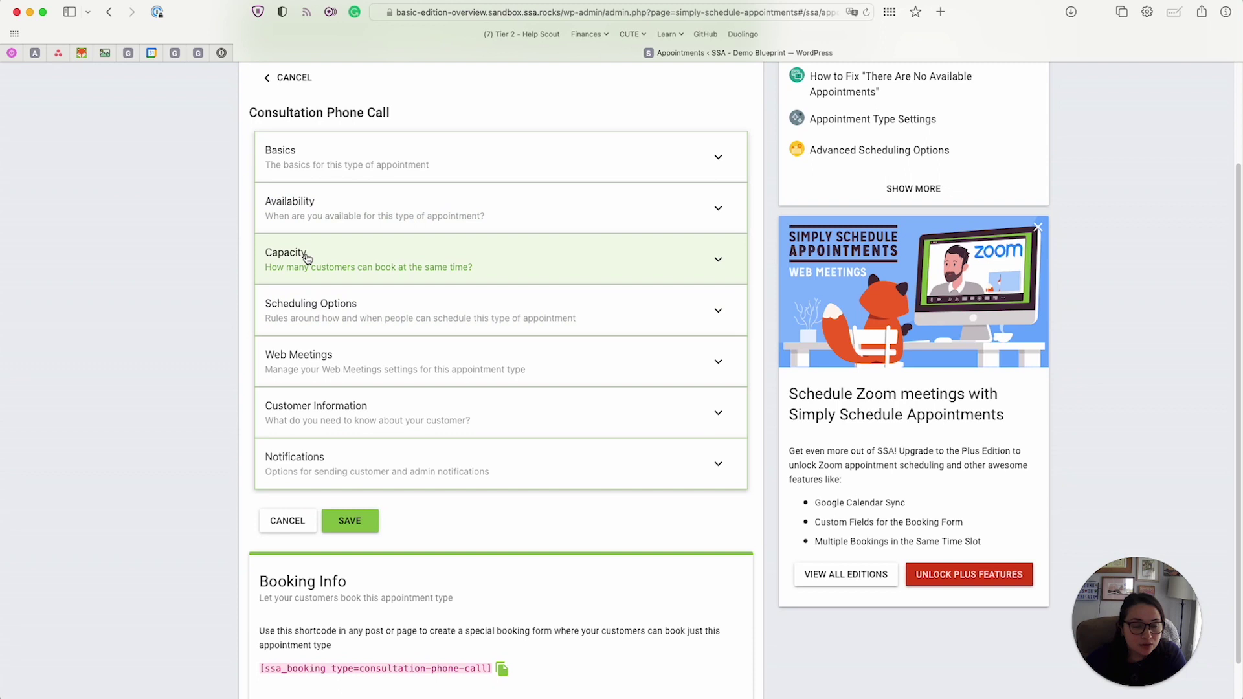
left_click(494, 253)
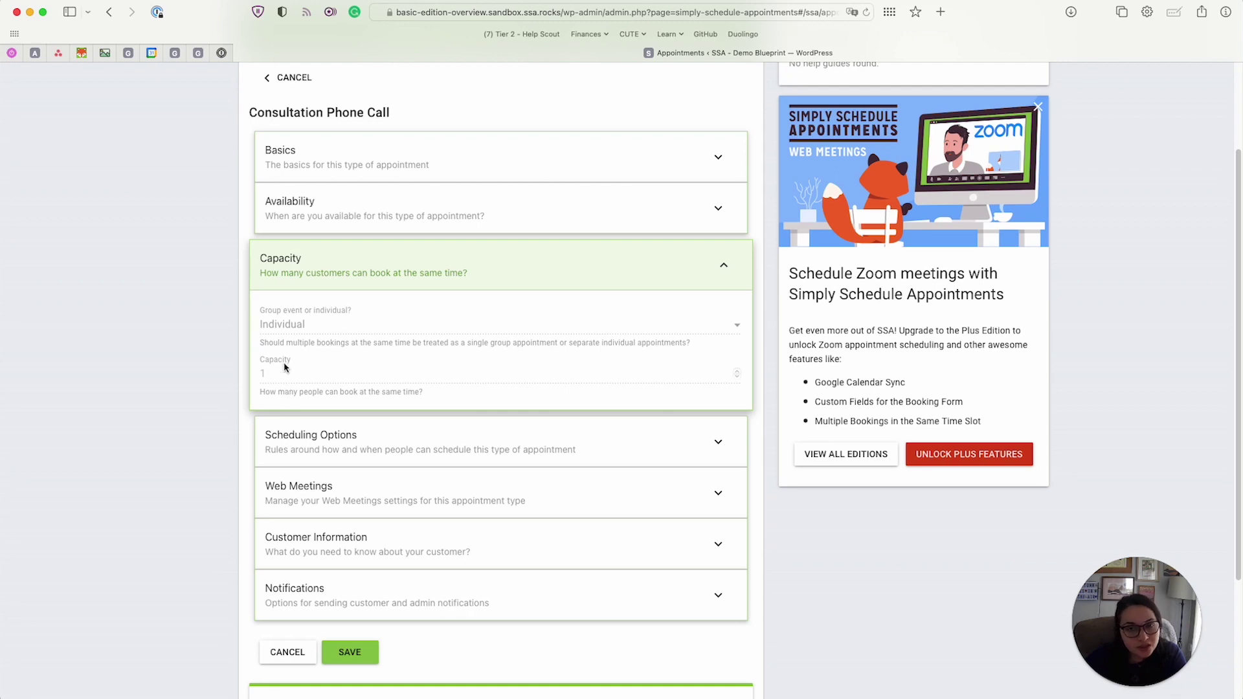
left_click(326, 276)
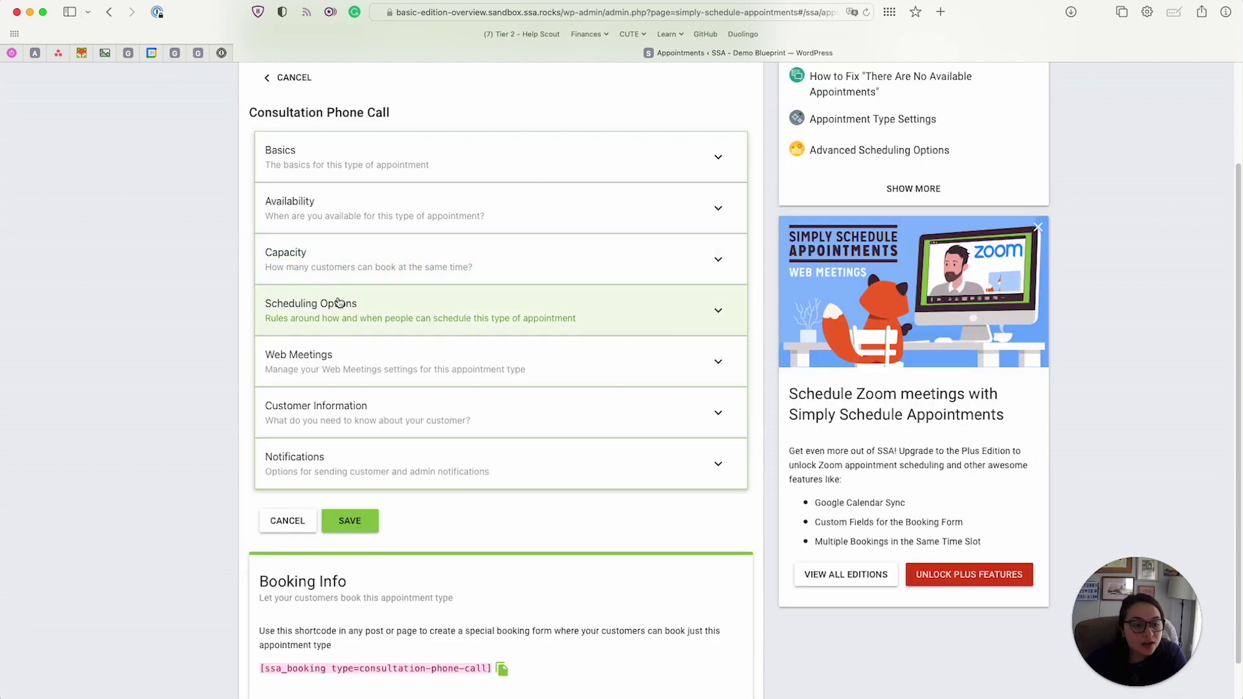
Expand Scheduling Options and keep the appointment timezone Localized instead of Locked
left_click(337, 294)
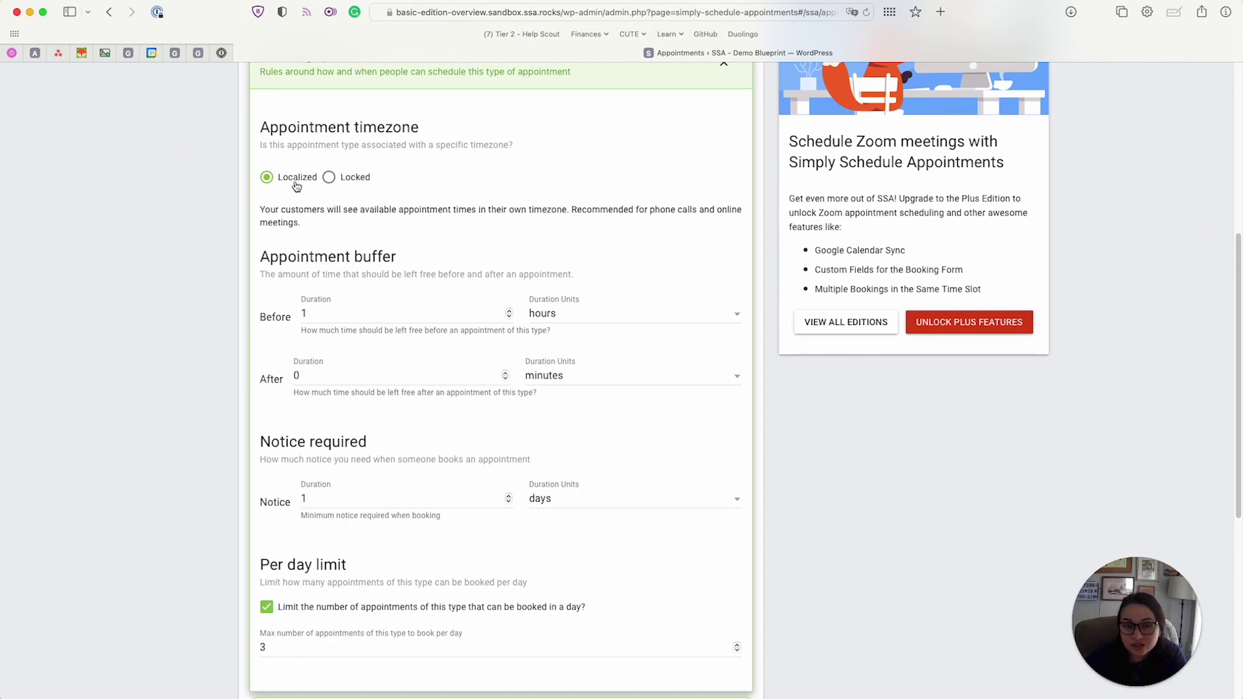
left_click(356, 179)
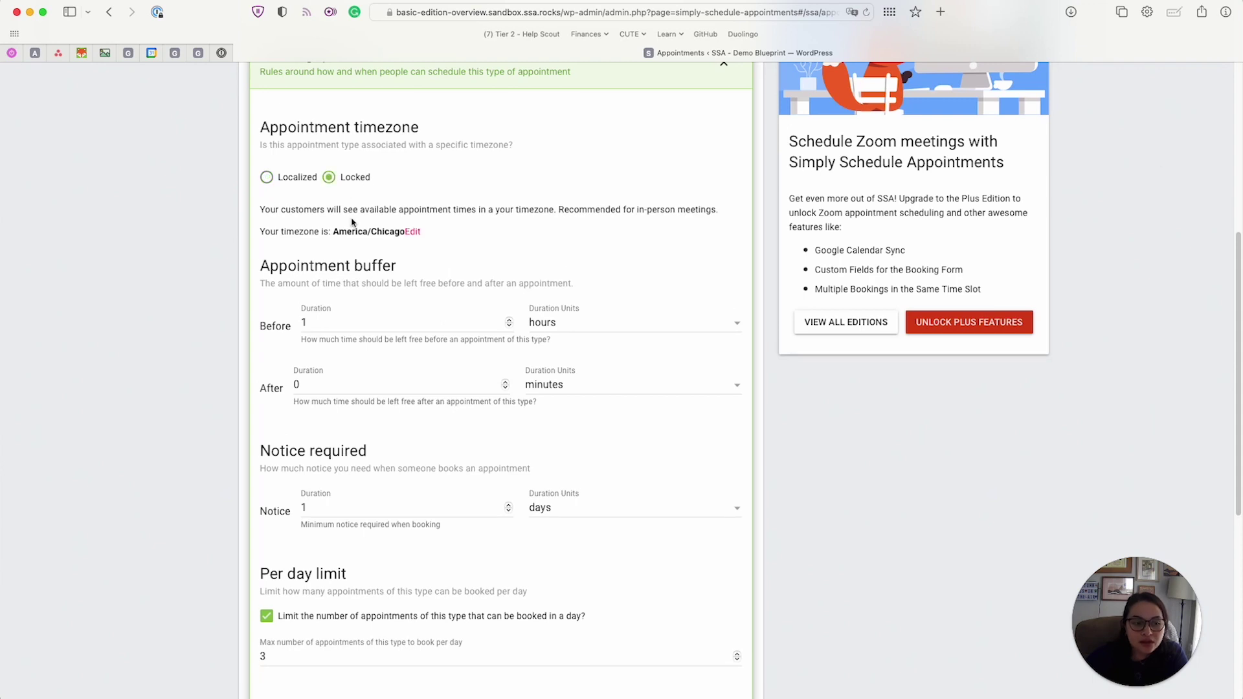
left_click(307, 179)
Review the 1-hour buffer, 1-day notice and maximum of 3 appointments per day
scroll(307, 179, "down", 3)
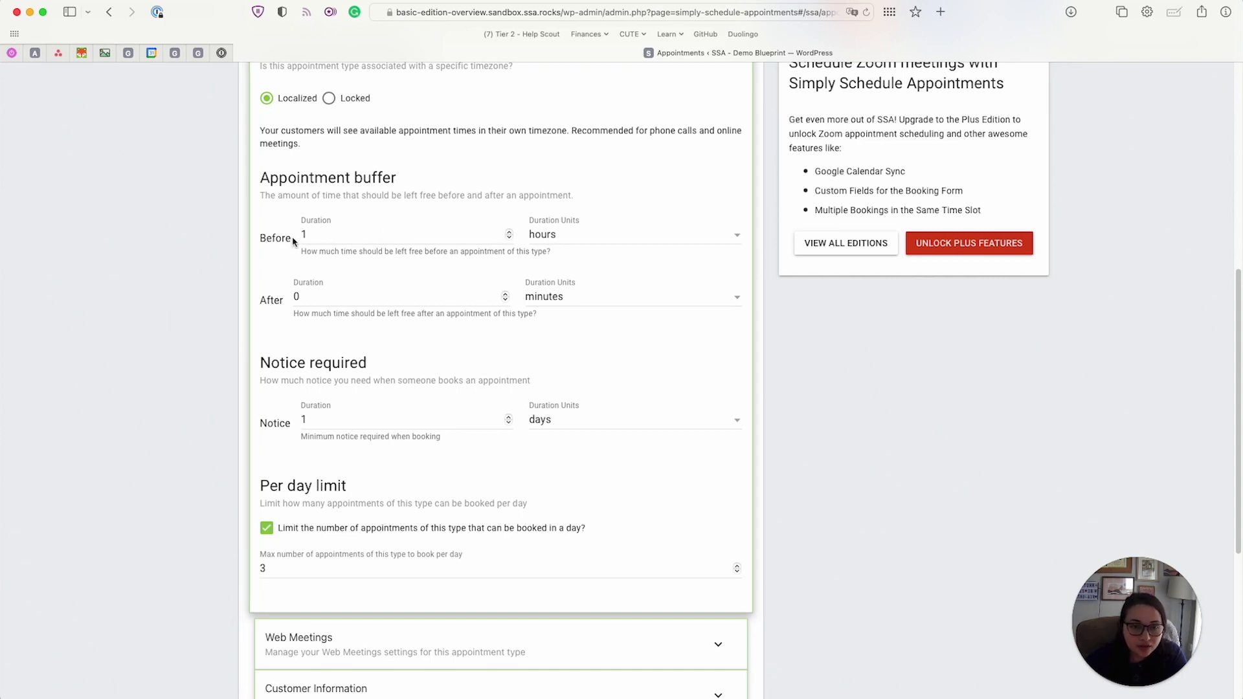
scroll(298, 243, "down", 2)
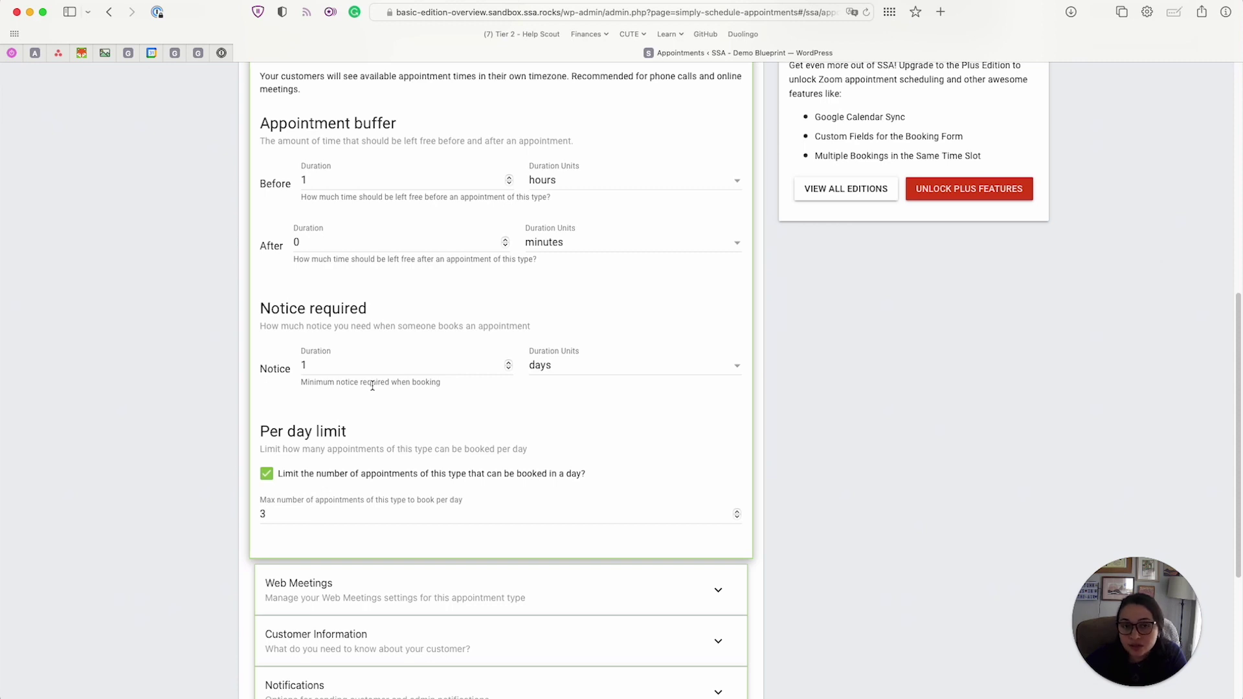
scroll(372, 385, "down", 6)
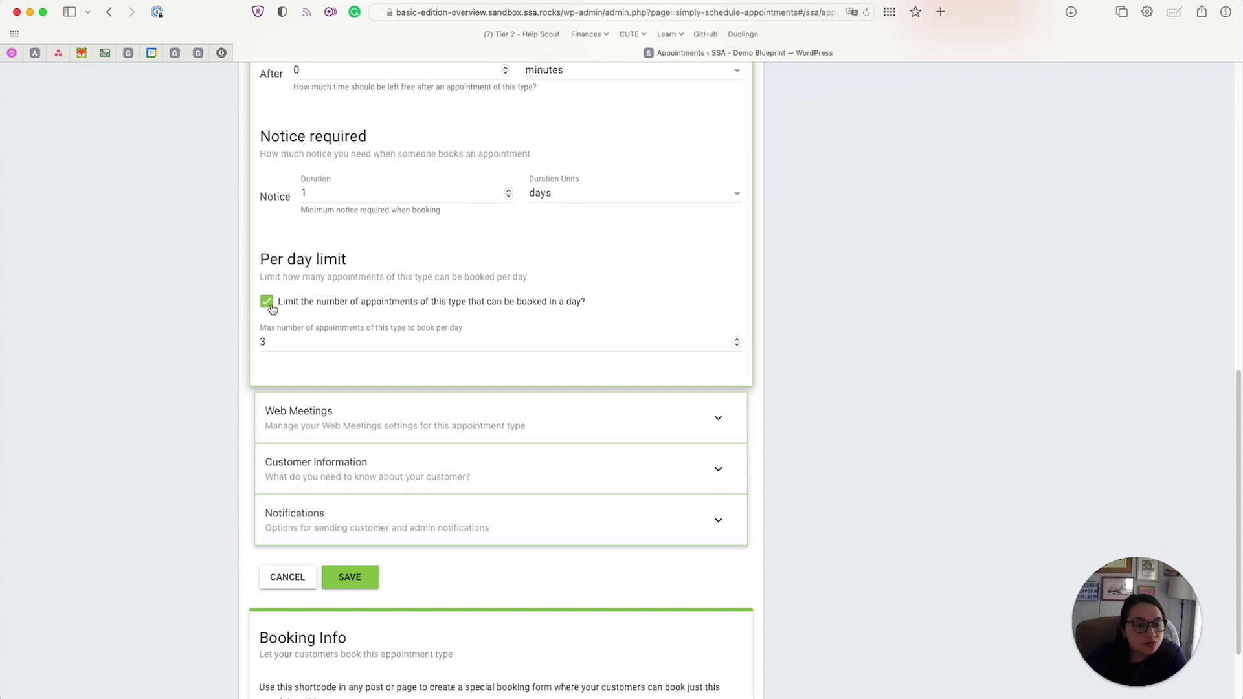
left_click_drag(261, 327, 384, 328)
left_click(384, 327)
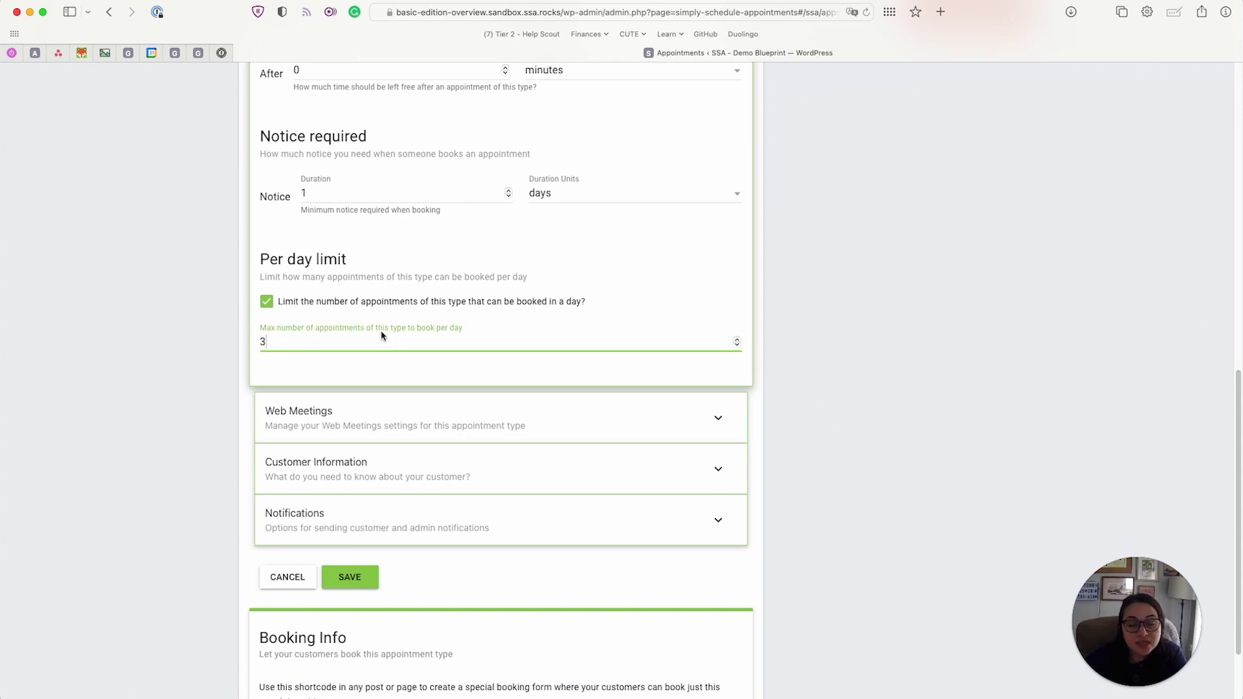
scroll(379, 337, "down", 1)
Check the custom web meeting link, then view Consultation Phone Call's Customer Information fields (Notes required, others optional)
left_click(364, 402)
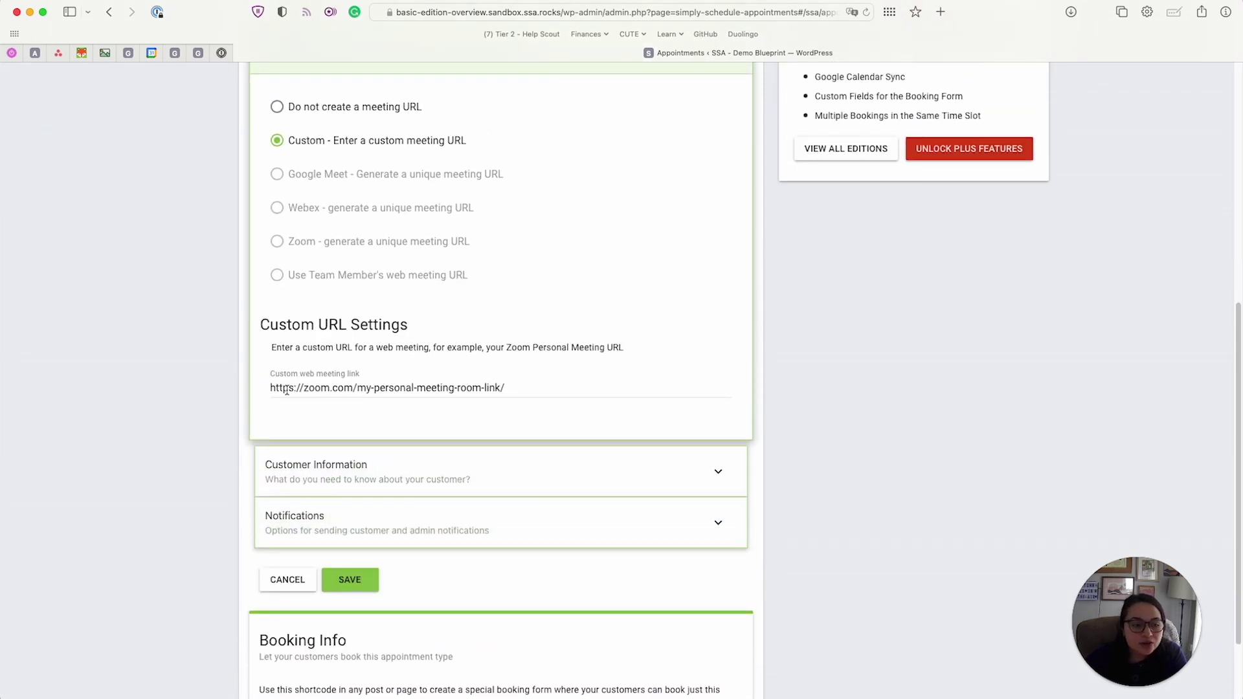
triple_click(286, 390)
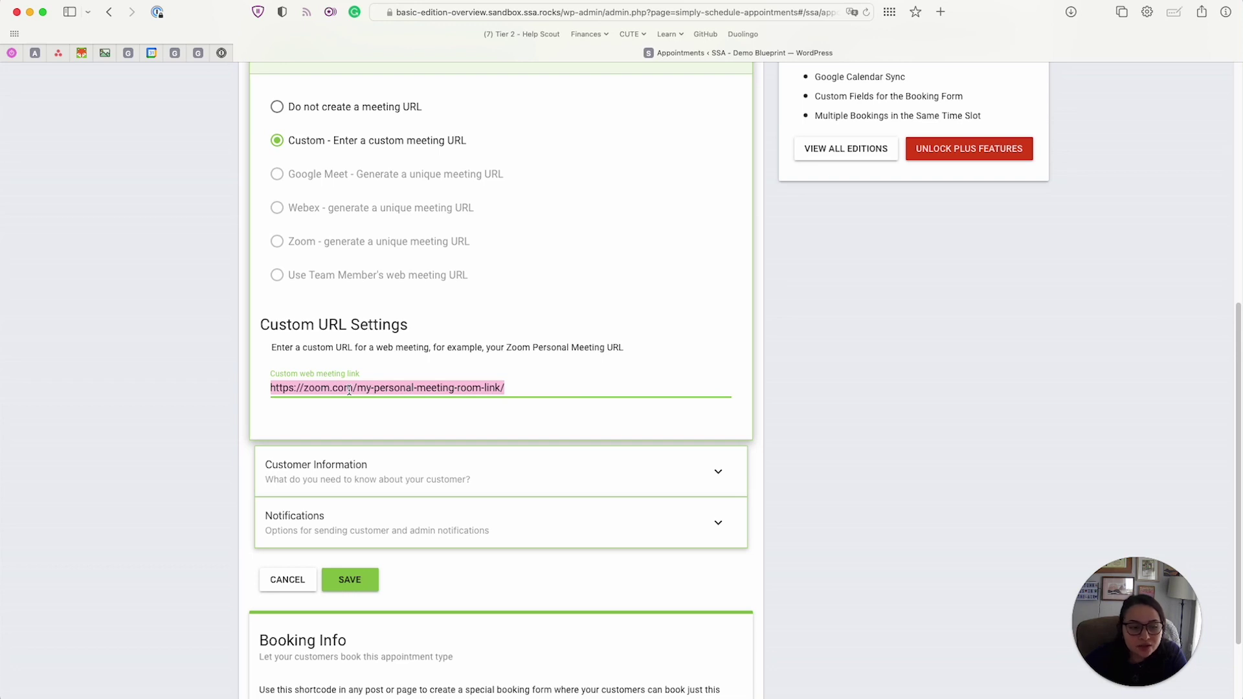
left_click(337, 463)
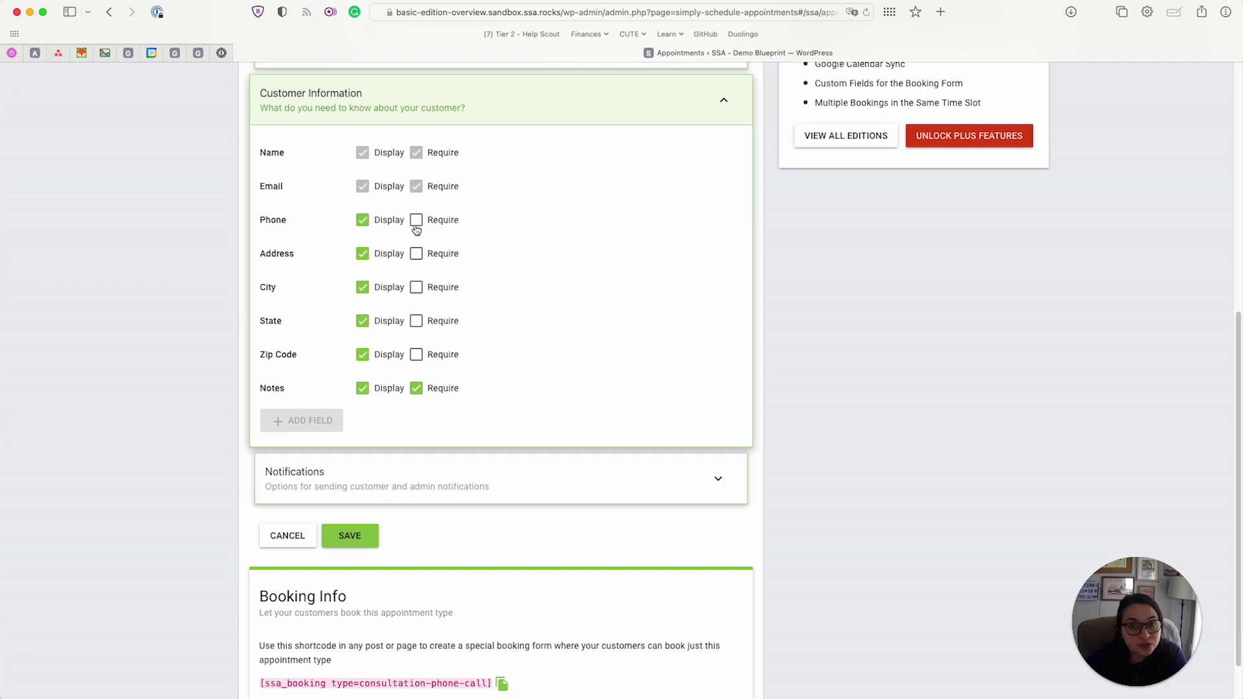
Show Consultation Phone Call's four email notifications and copy its ssa_booking shortcode to the clipboard
scroll(427, 272, "down", 1)
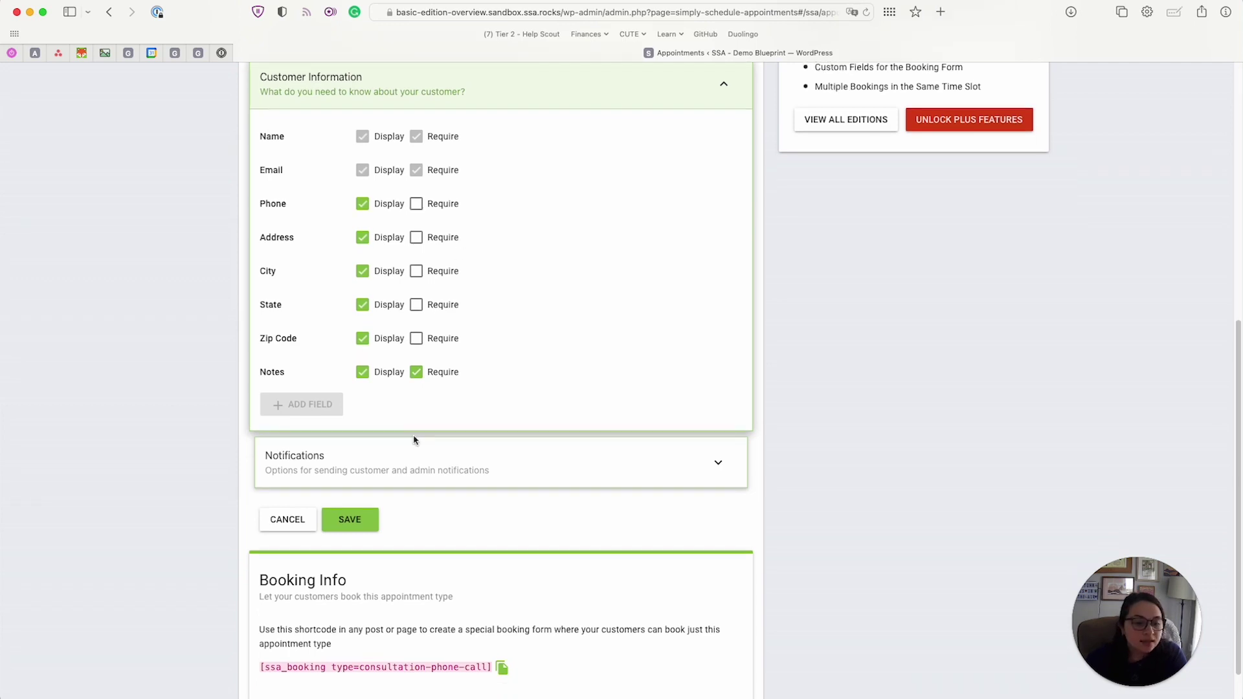
left_click(410, 460)
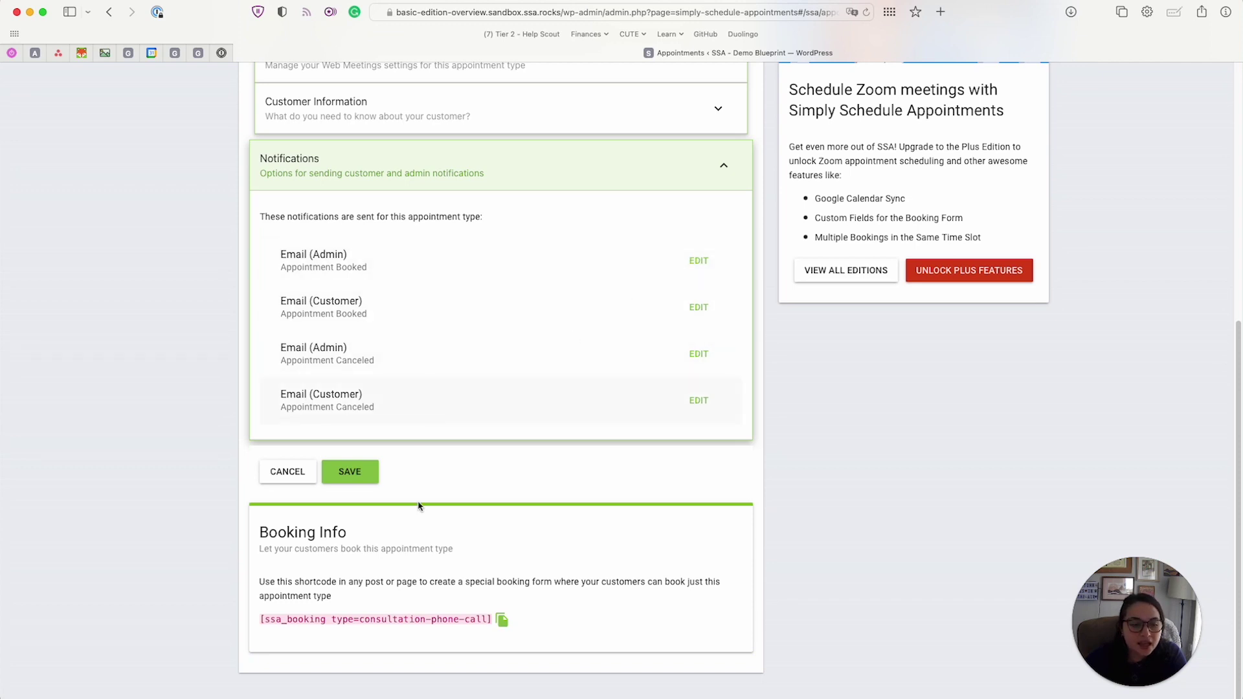
left_click_drag(247, 534, 427, 594)
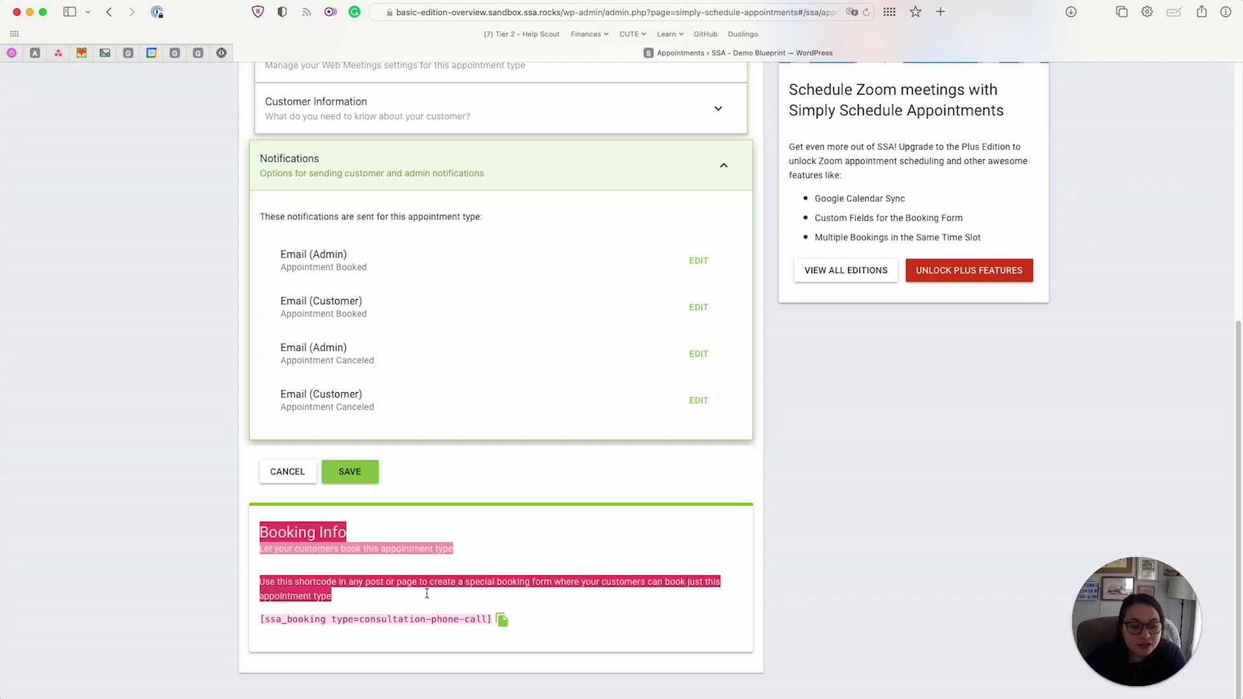
left_click(427, 595)
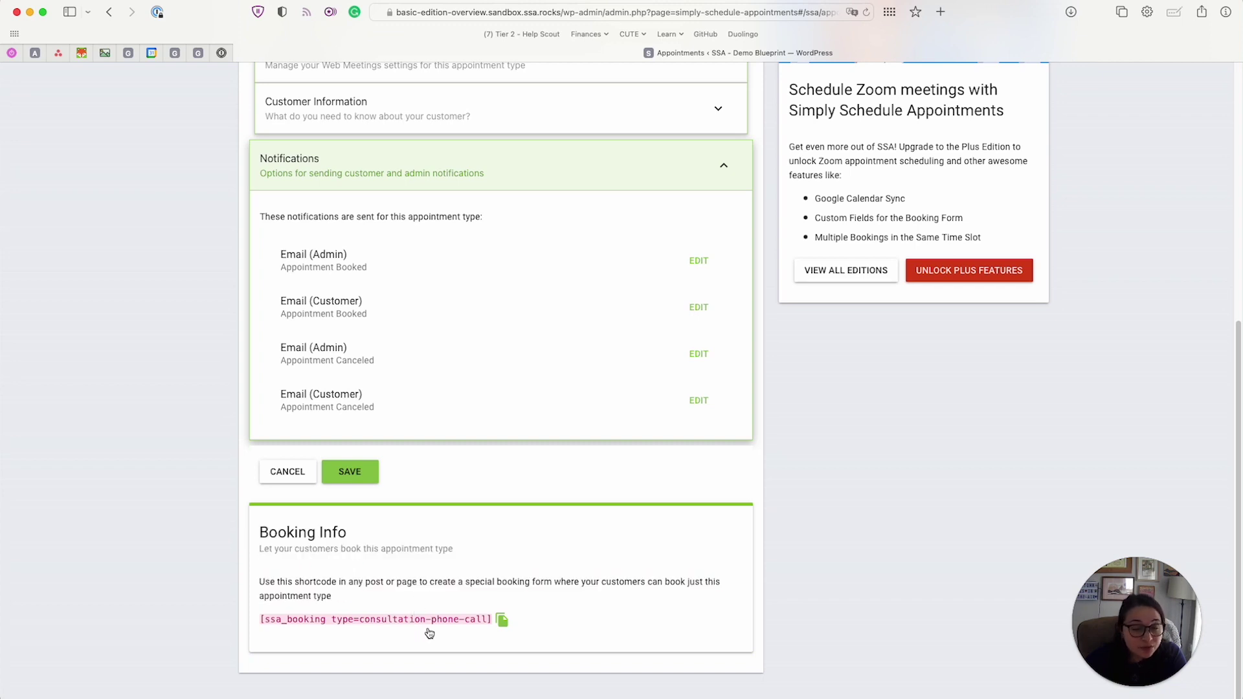
left_click(503, 623)
scroll(543, 583, "up", 7)
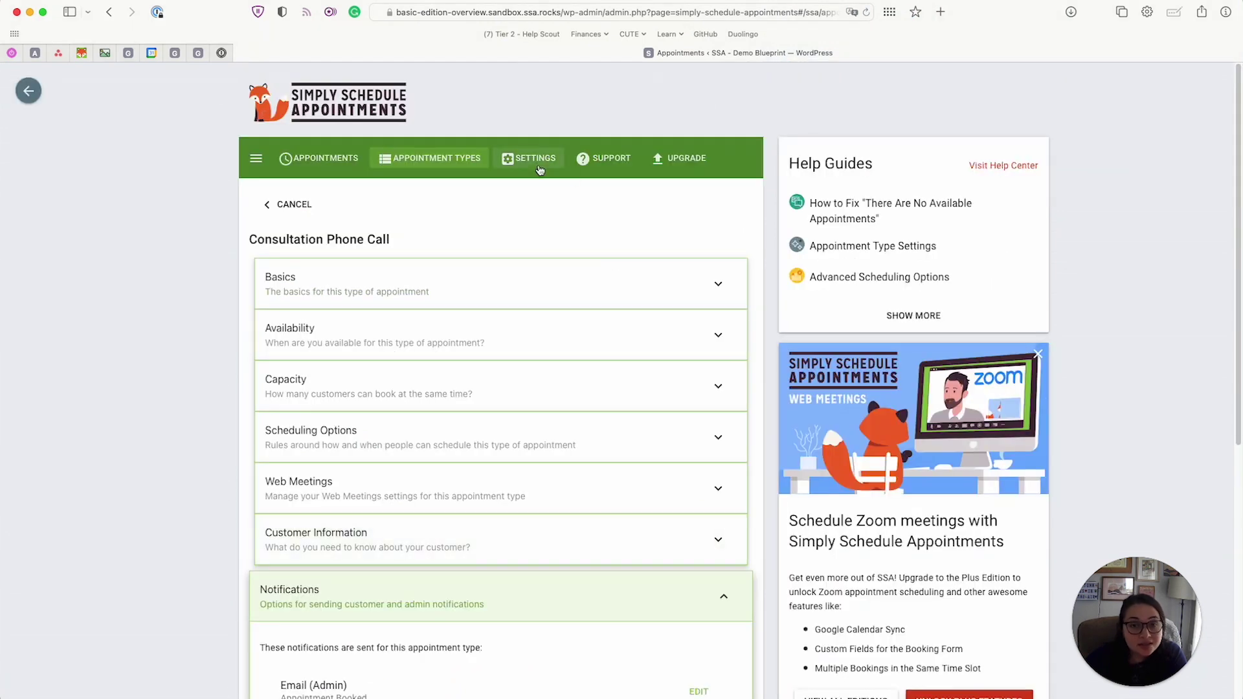
Glance at the Consultation Phone Call settings again and return to the Appointment Types list
left_click(288, 205)
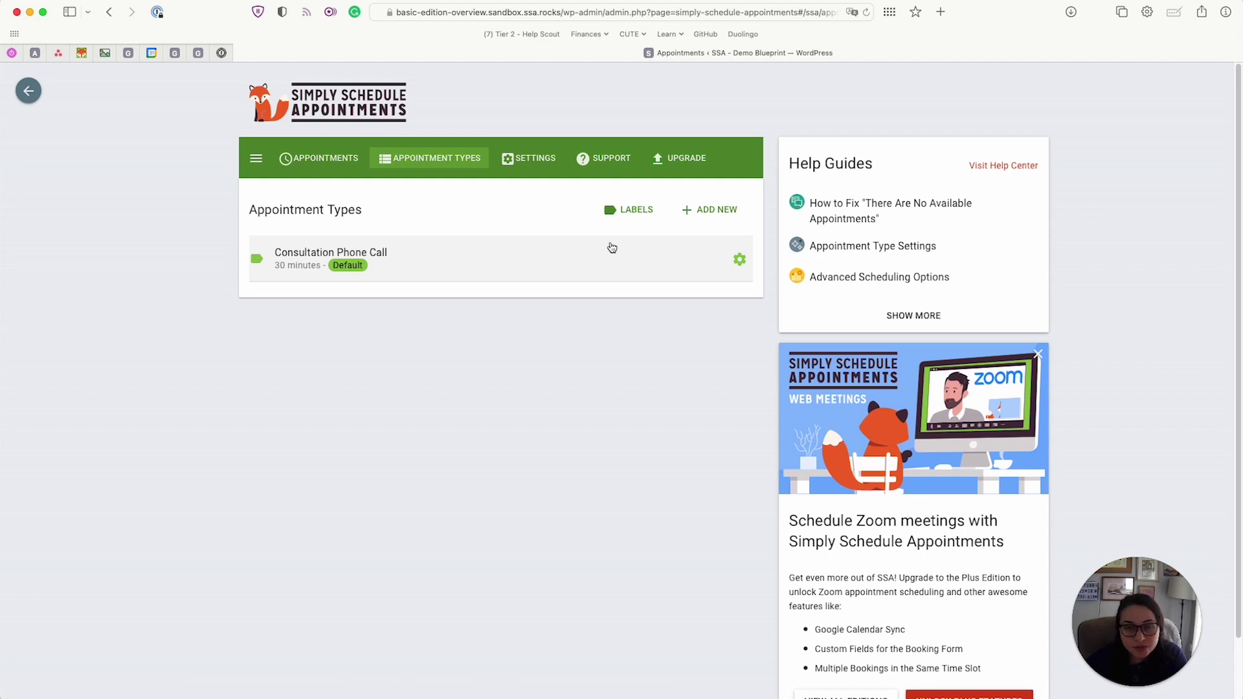
left_click(695, 209)
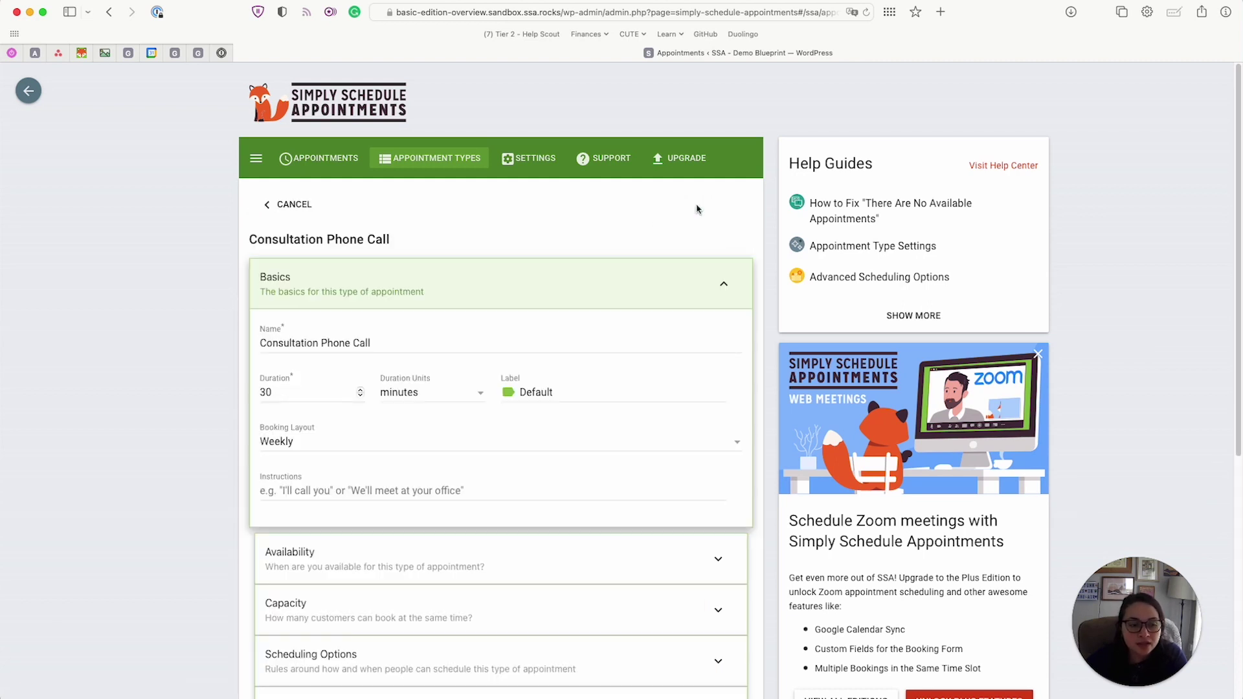
scroll(697, 209, "down", 1)
left_click(290, 182)
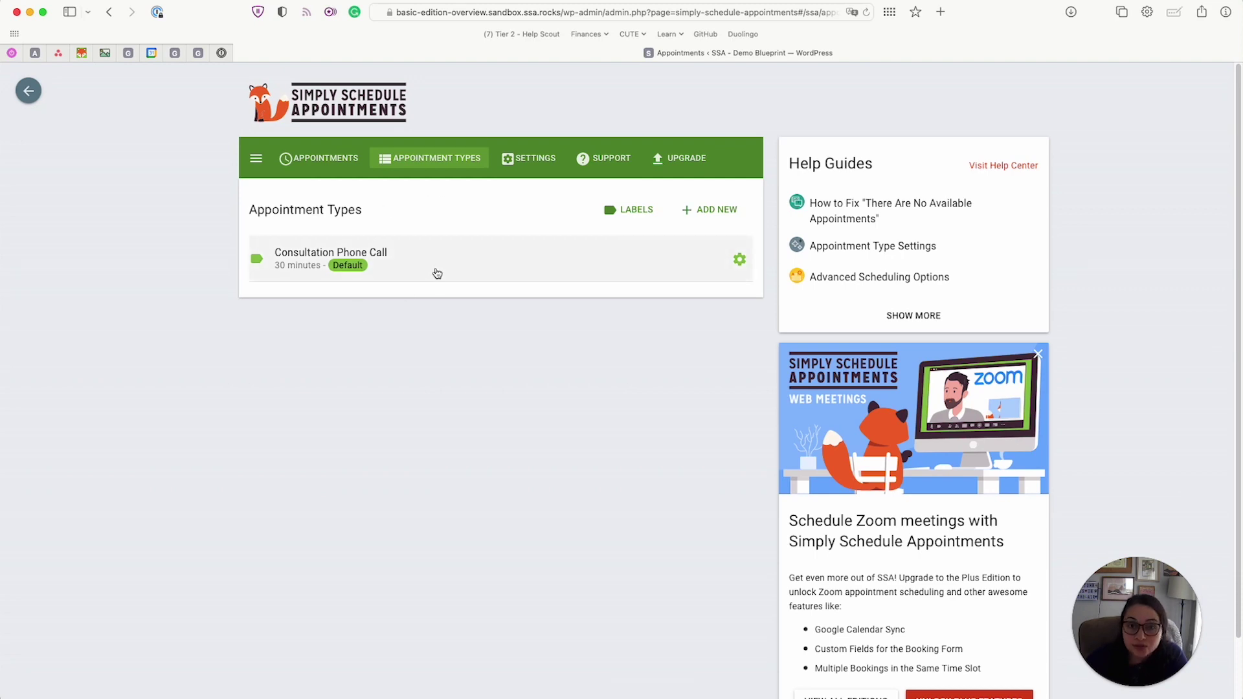
Browse the Settings overview cards and open General Settings (America/Chicago timezone, weeks starting Monday)
left_click(529, 172)
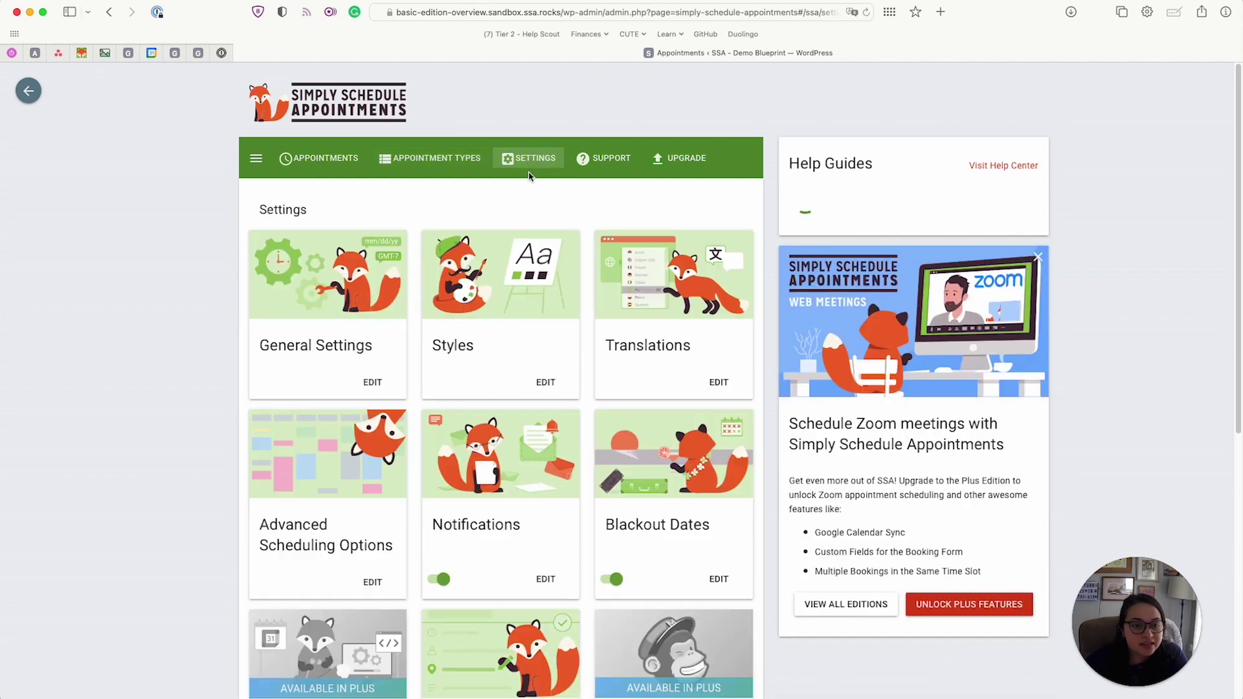
scroll(530, 176, "down", 1)
scroll(531, 178, "down", 1)
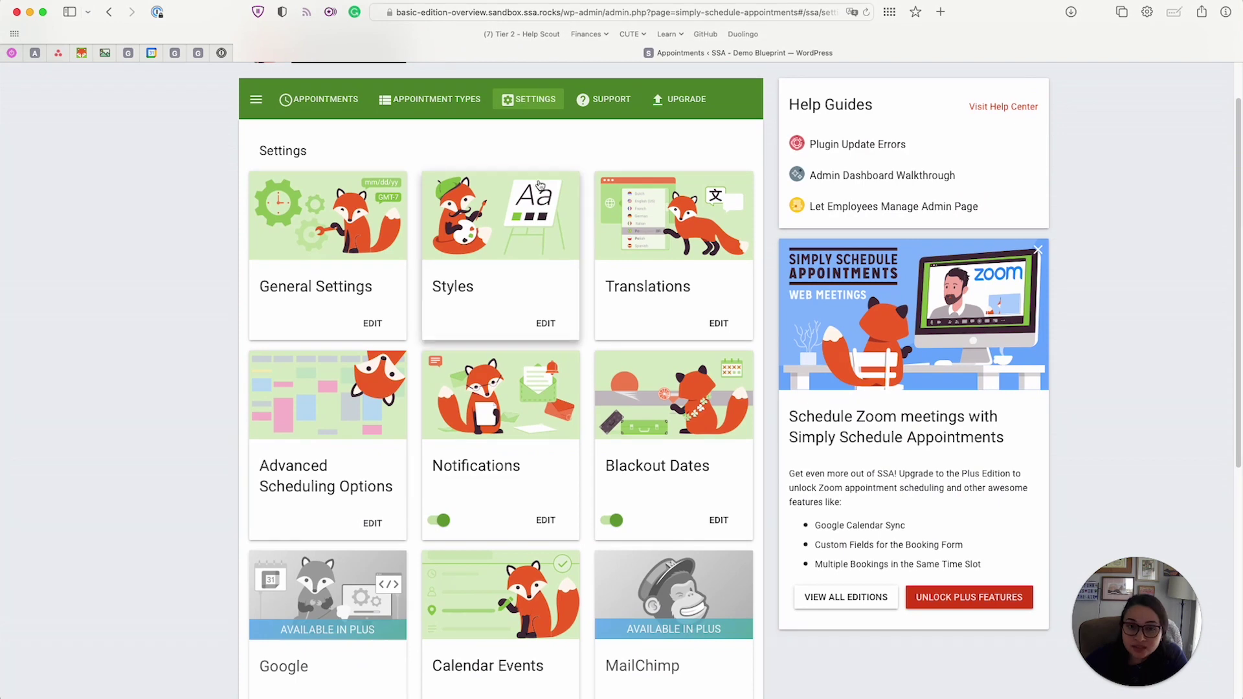
scroll(542, 188, "down", 3)
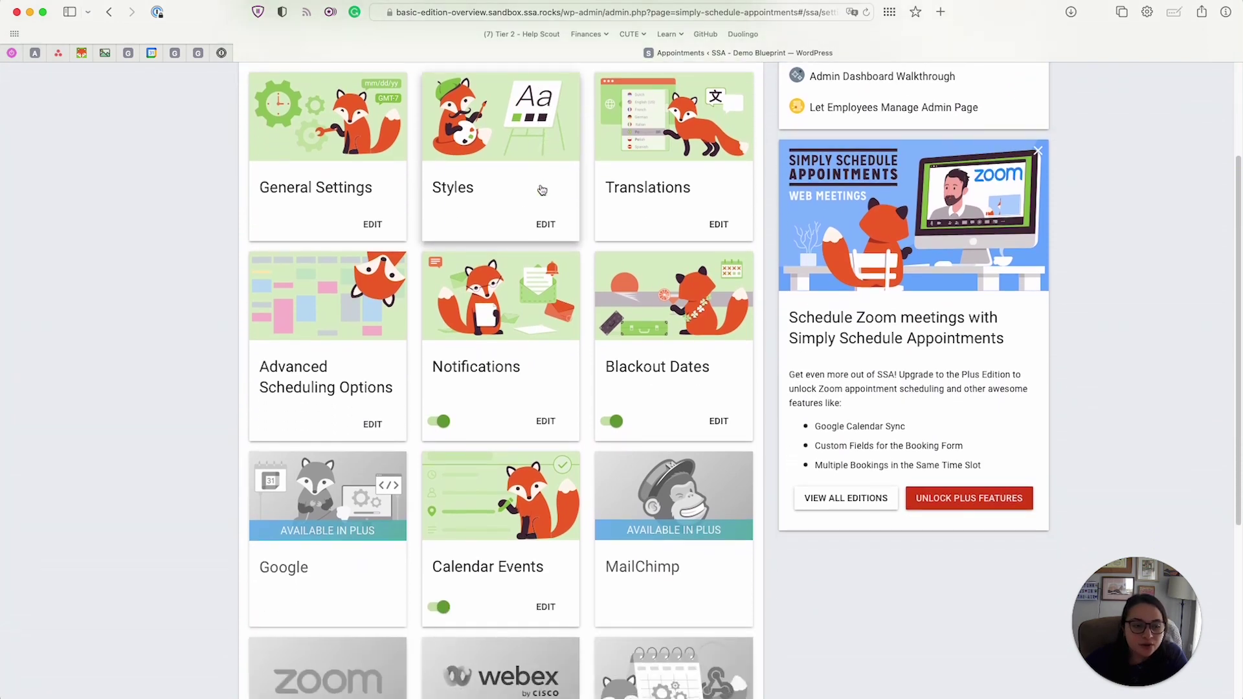
scroll(542, 189, "down", 8)
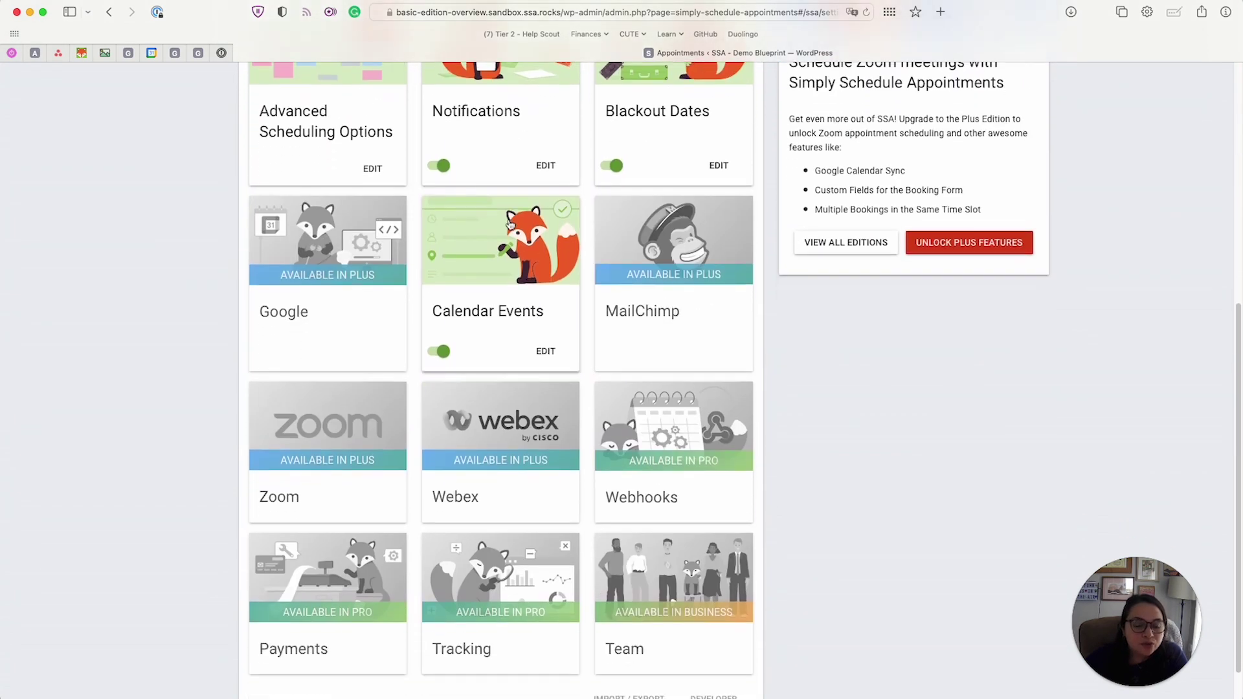
scroll(510, 224, "down", 2)
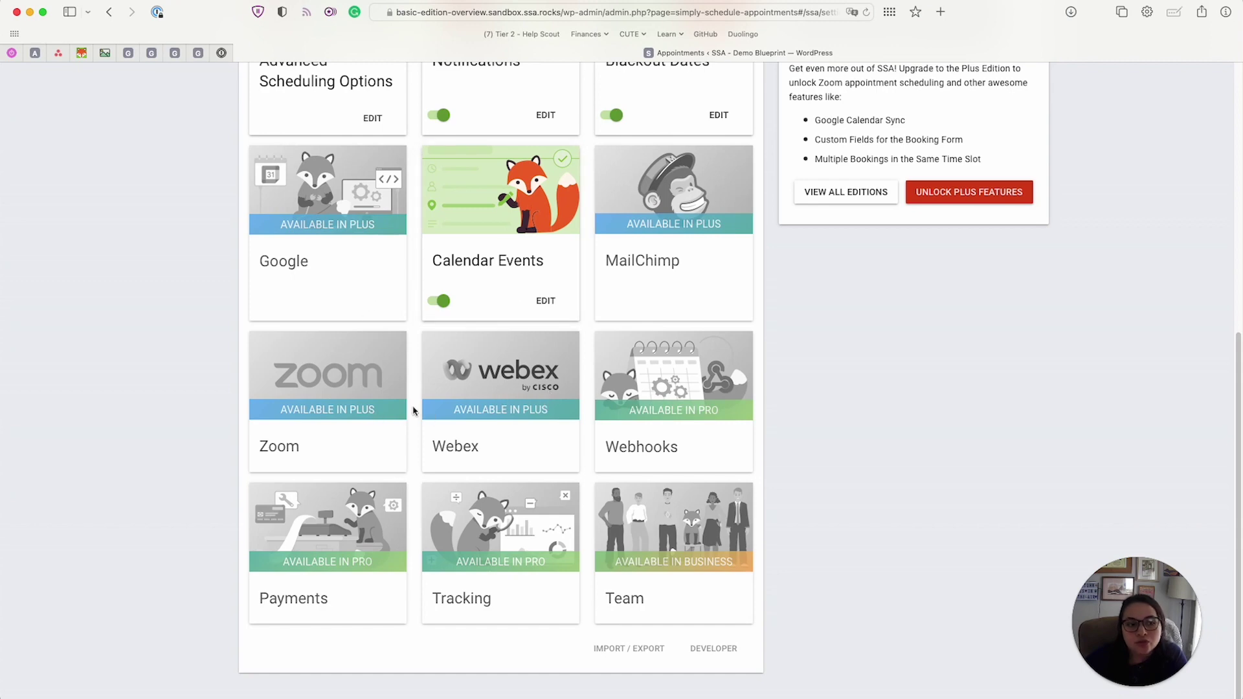
scroll(405, 412, "up", 4)
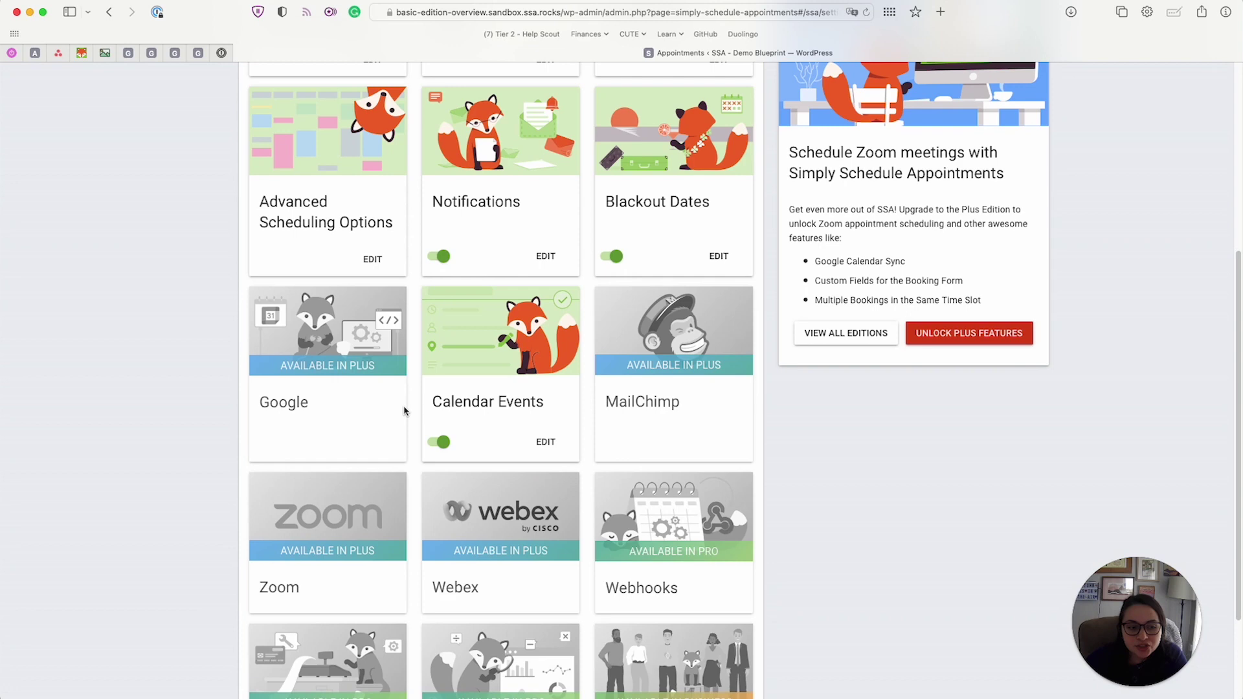
scroll(405, 411, "up", 5)
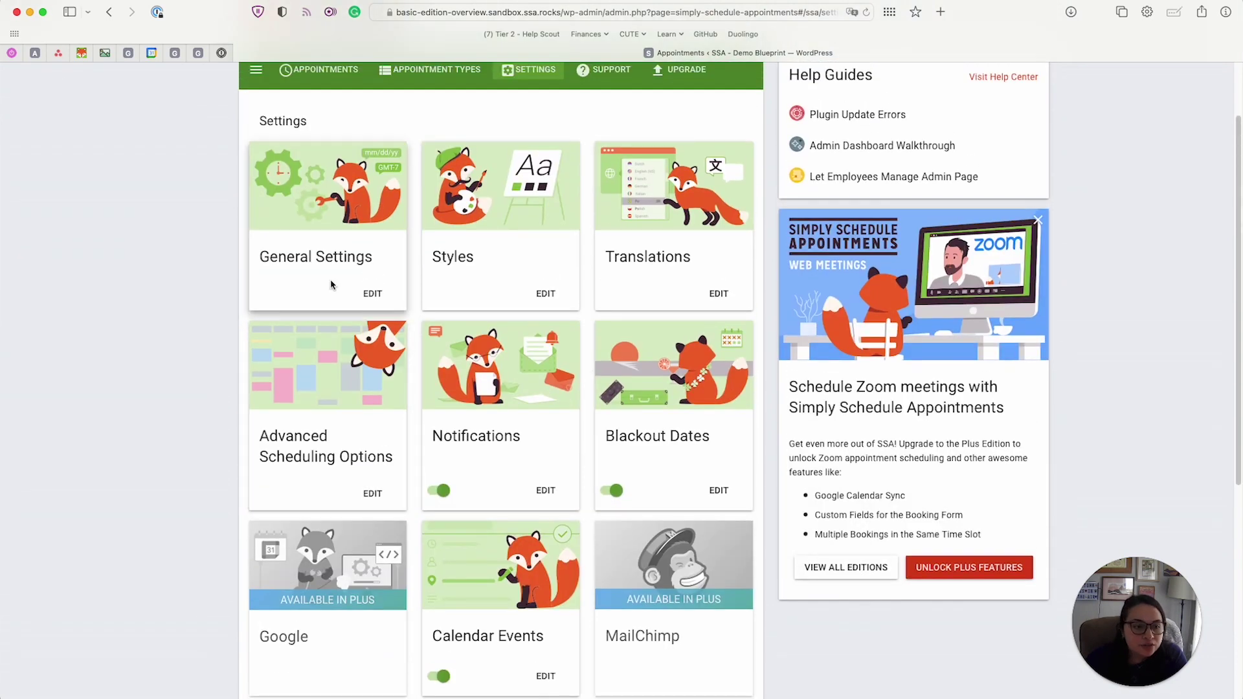
left_click(330, 285)
Review the General Settings values and head back to the Settings overview
scroll(333, 249, "down", 3)
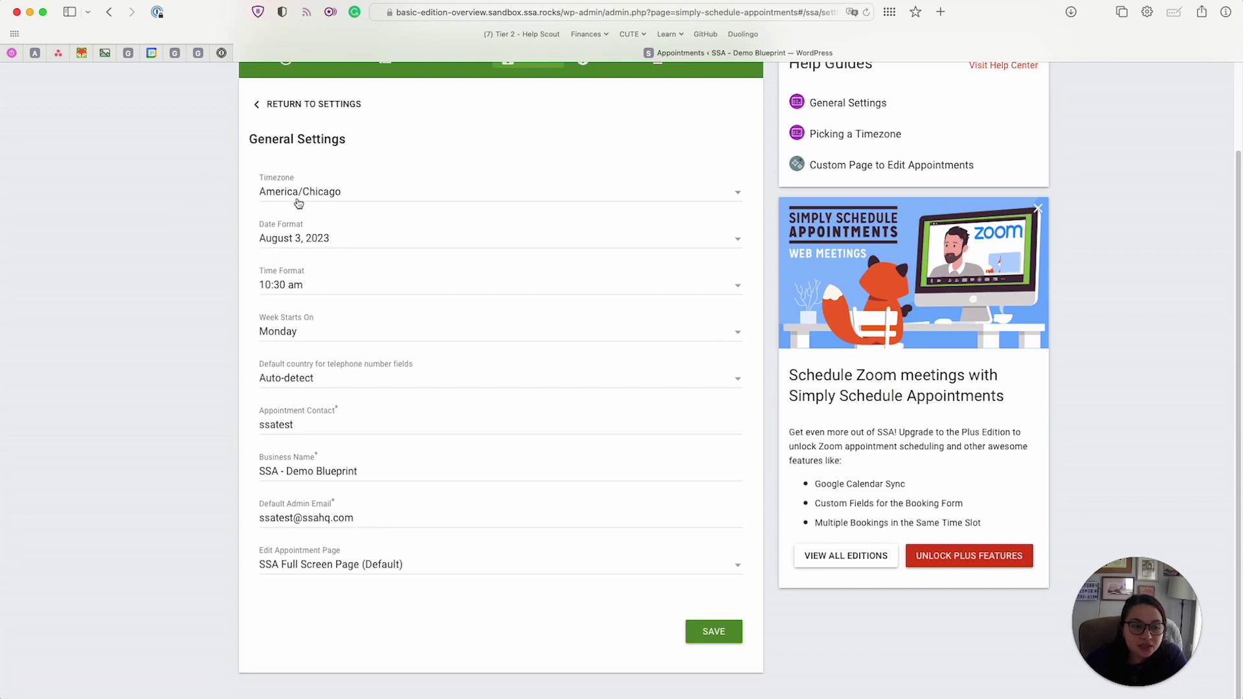
scroll(300, 216, "up", 3)
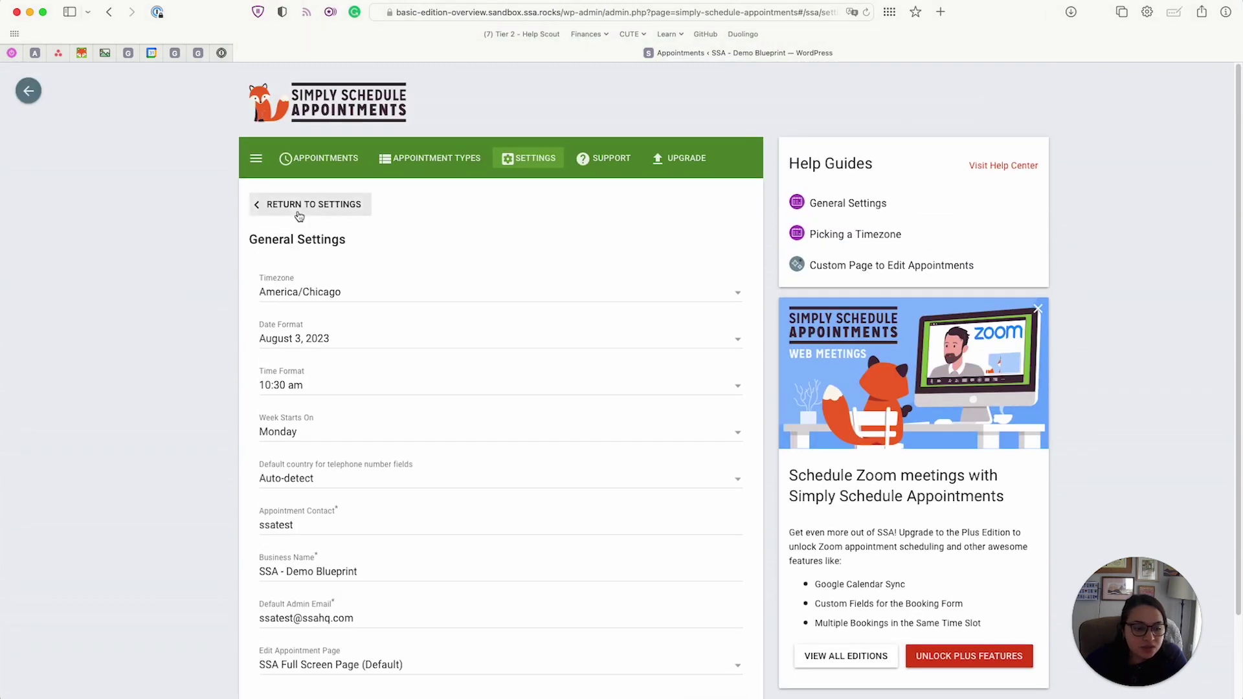
left_click(299, 216)
Inspect the Styles settings (accent #8bc34a, Roboto font) and the Custom CSS editor, then return to Settings
left_click(482, 382)
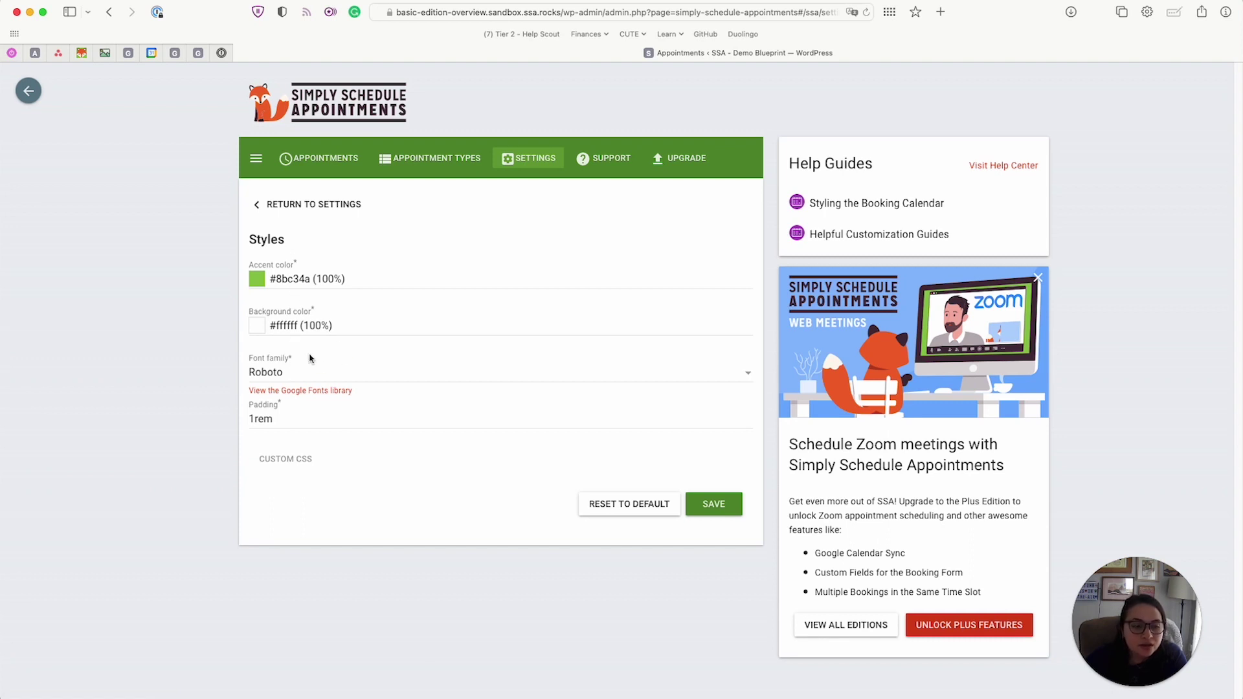
left_click(298, 466)
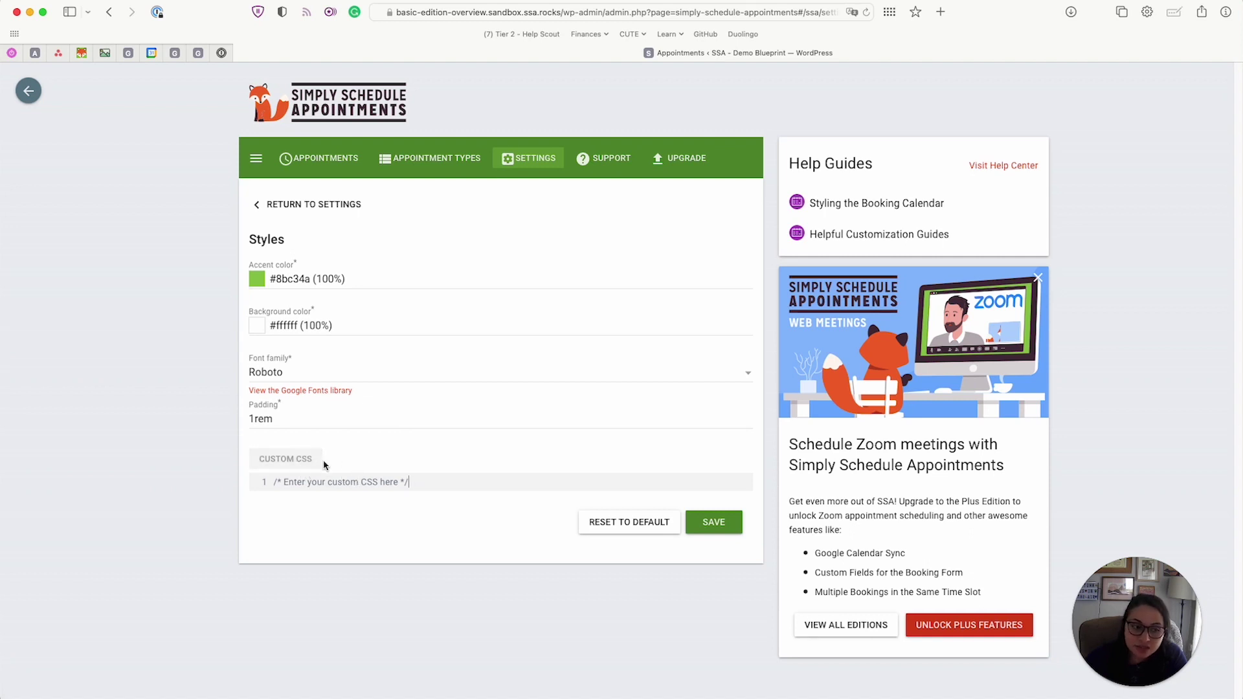
left_click(311, 204)
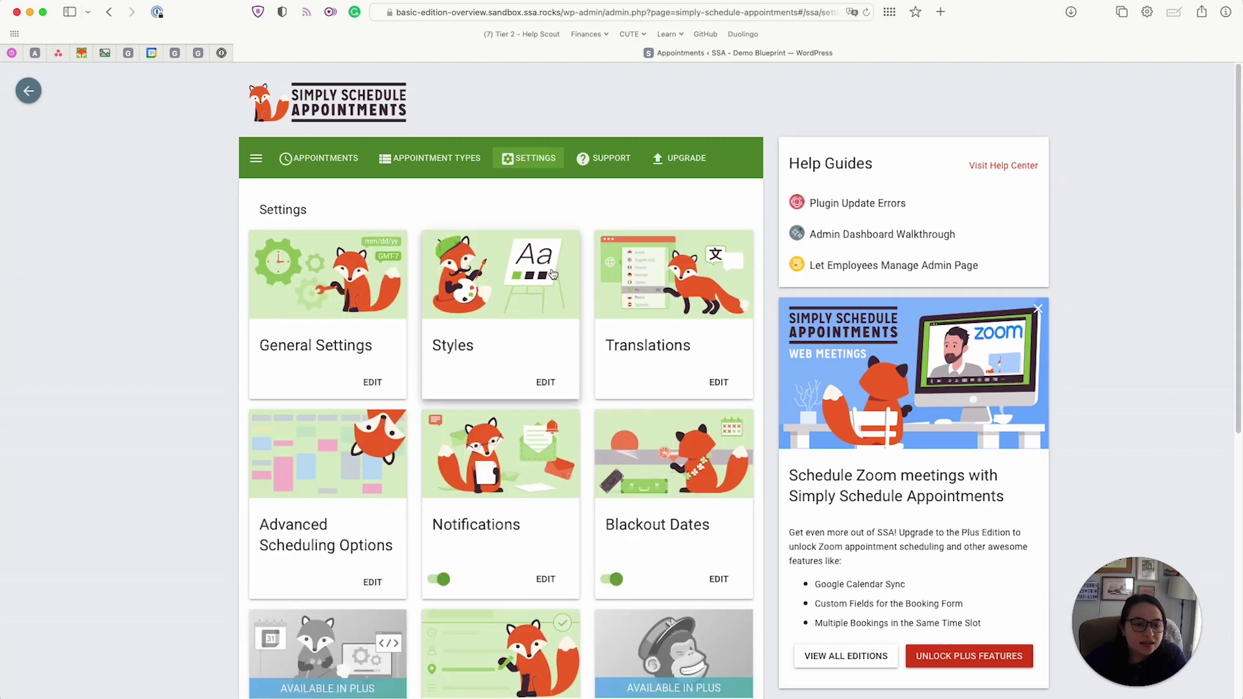
Open Translations and scroll through the language pack dropdown without installing any pack
left_click(634, 307)
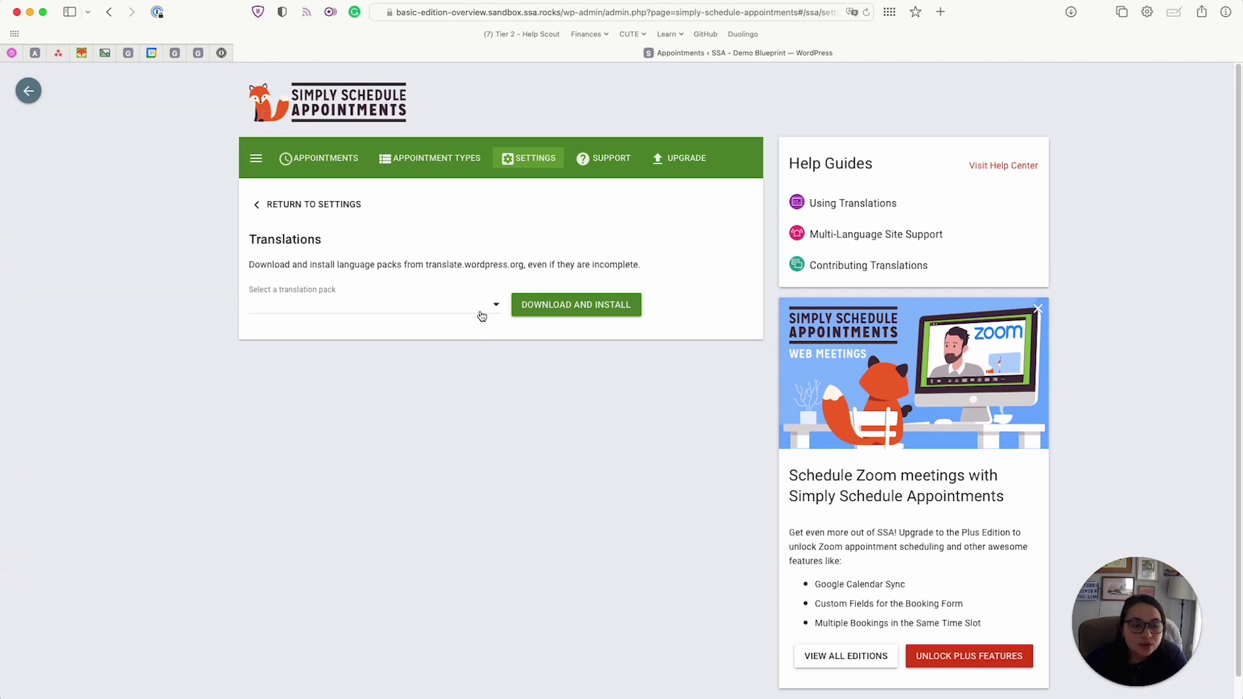
left_click(482, 316)
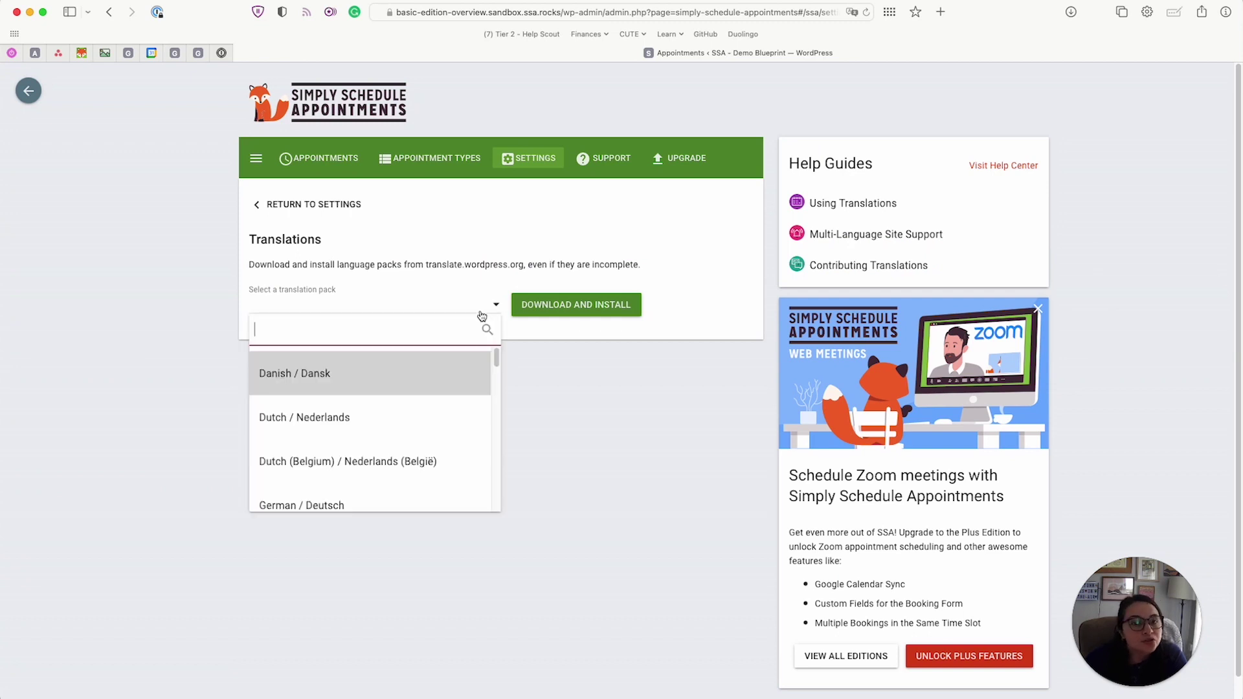
scroll(408, 391, "down", 3)
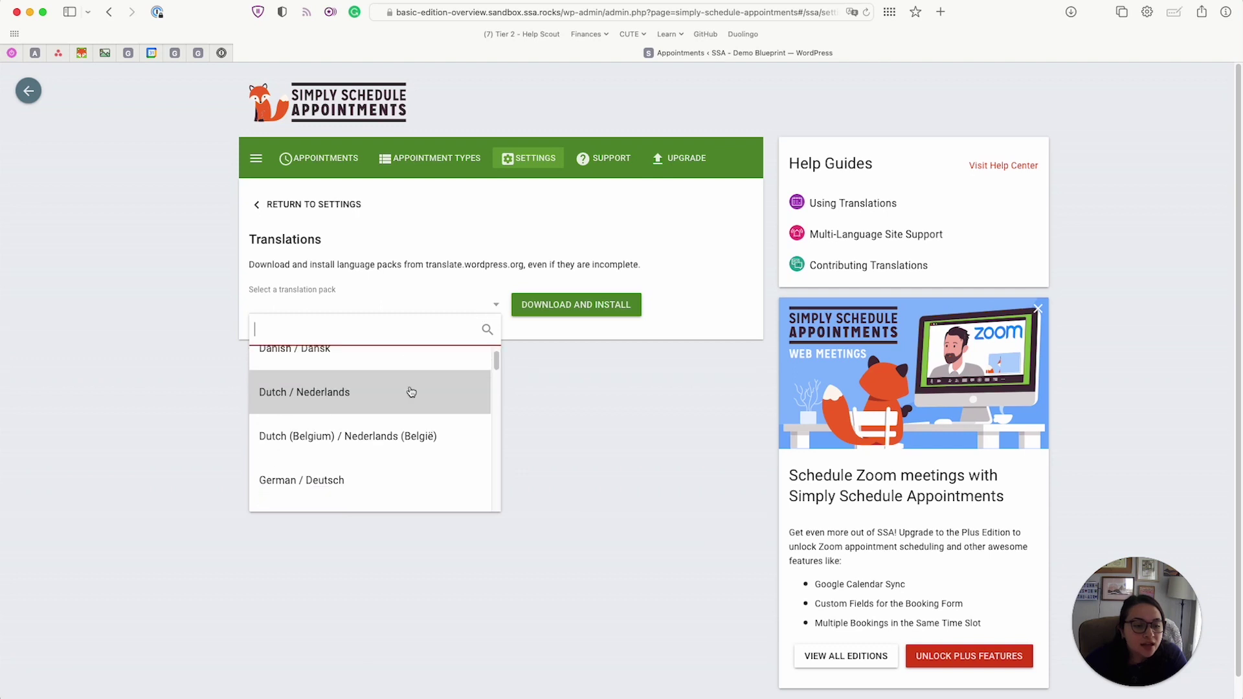
scroll(400, 394, "down", 10)
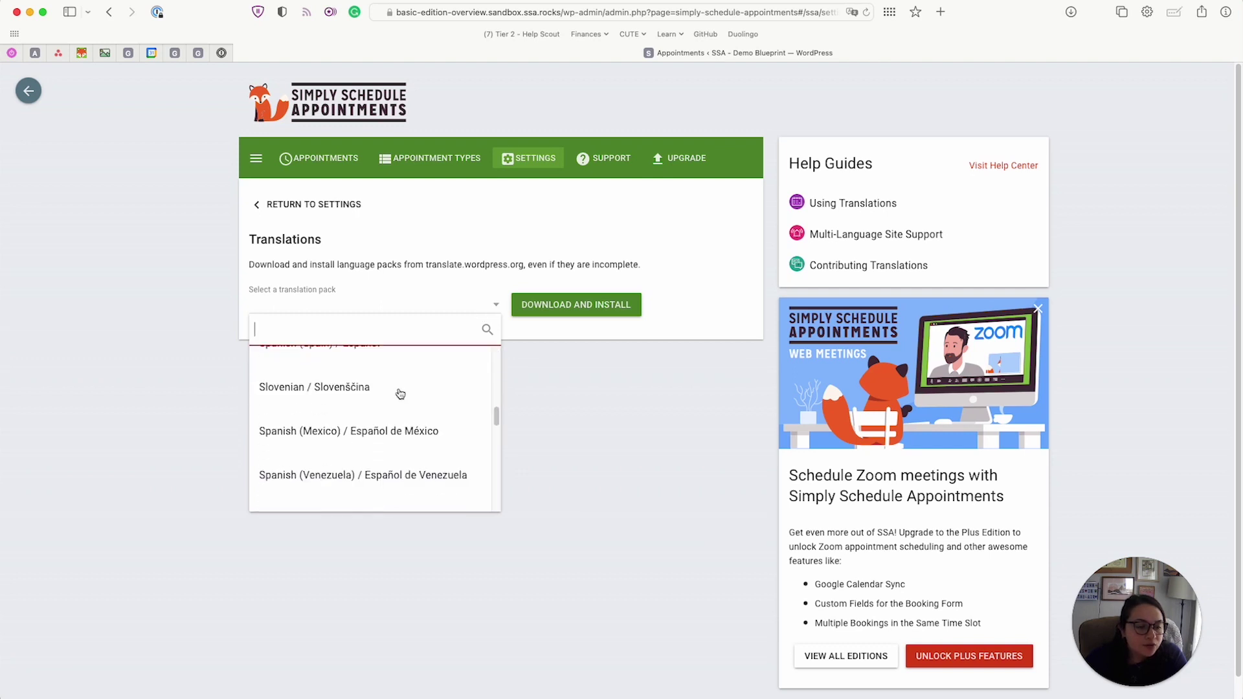
scroll(400, 394, "down", 8)
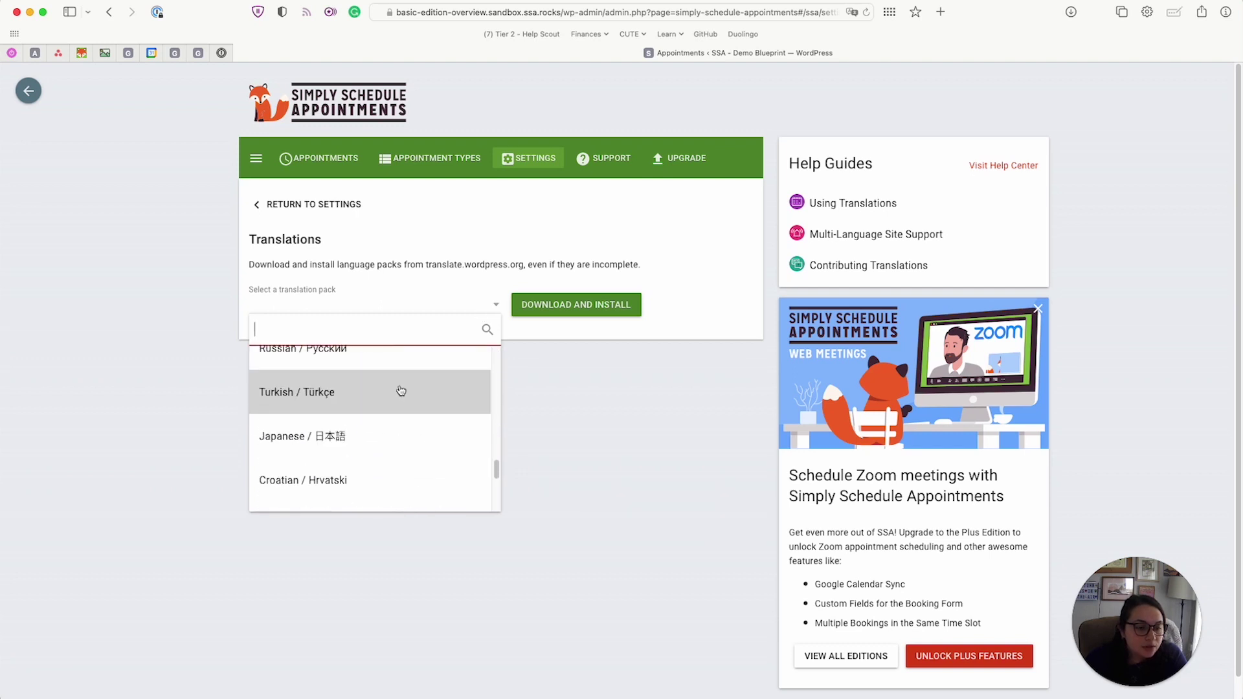
scroll(402, 389, "down", 2)
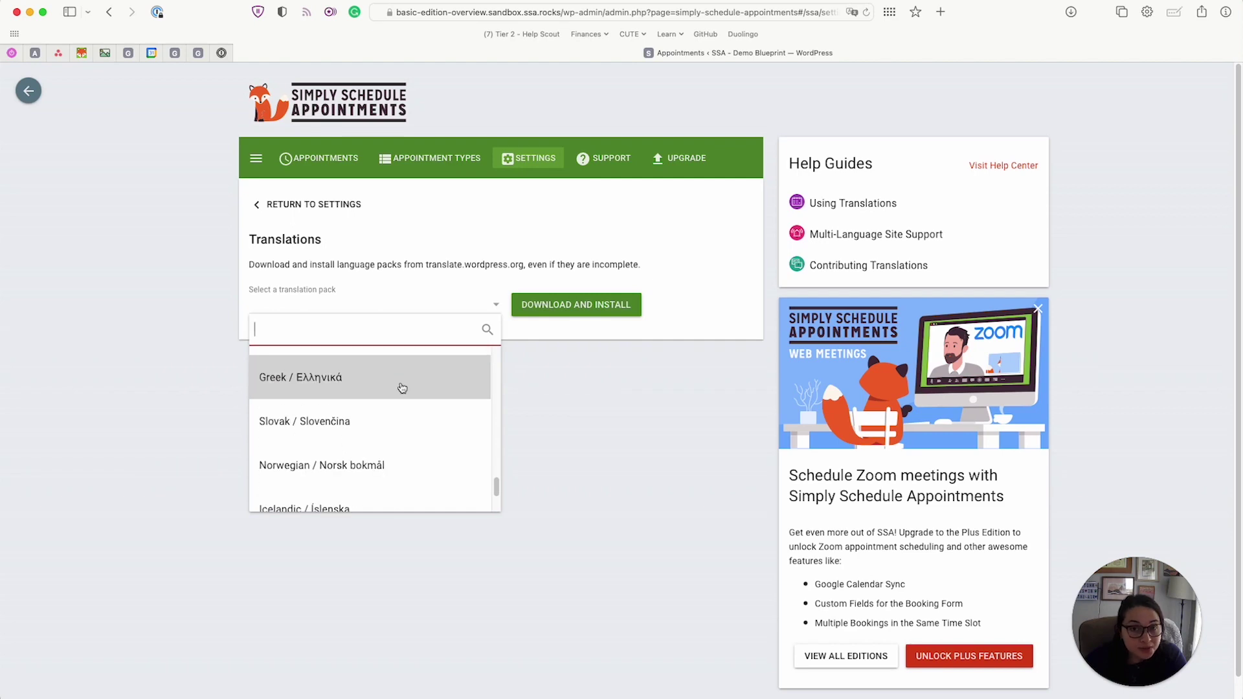
scroll(401, 389, "down", 2)
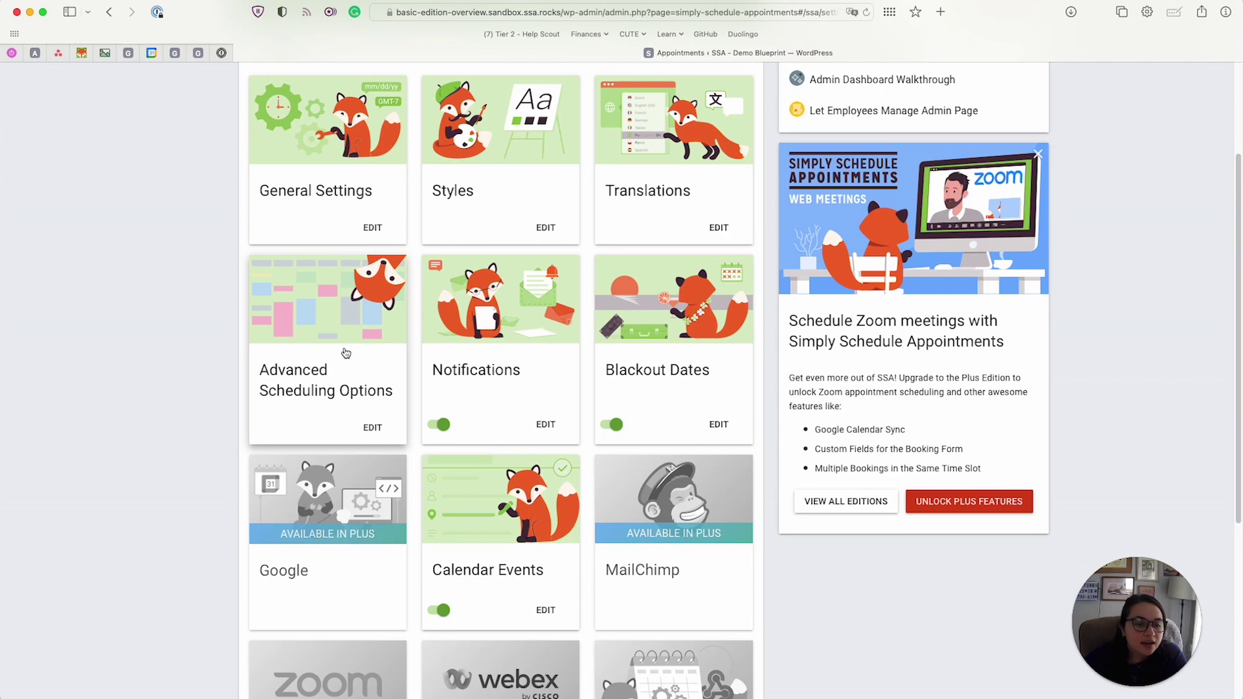
Enable advanced scheduling options and independent availability for appointment types, then go back to Settings
left_click(342, 350)
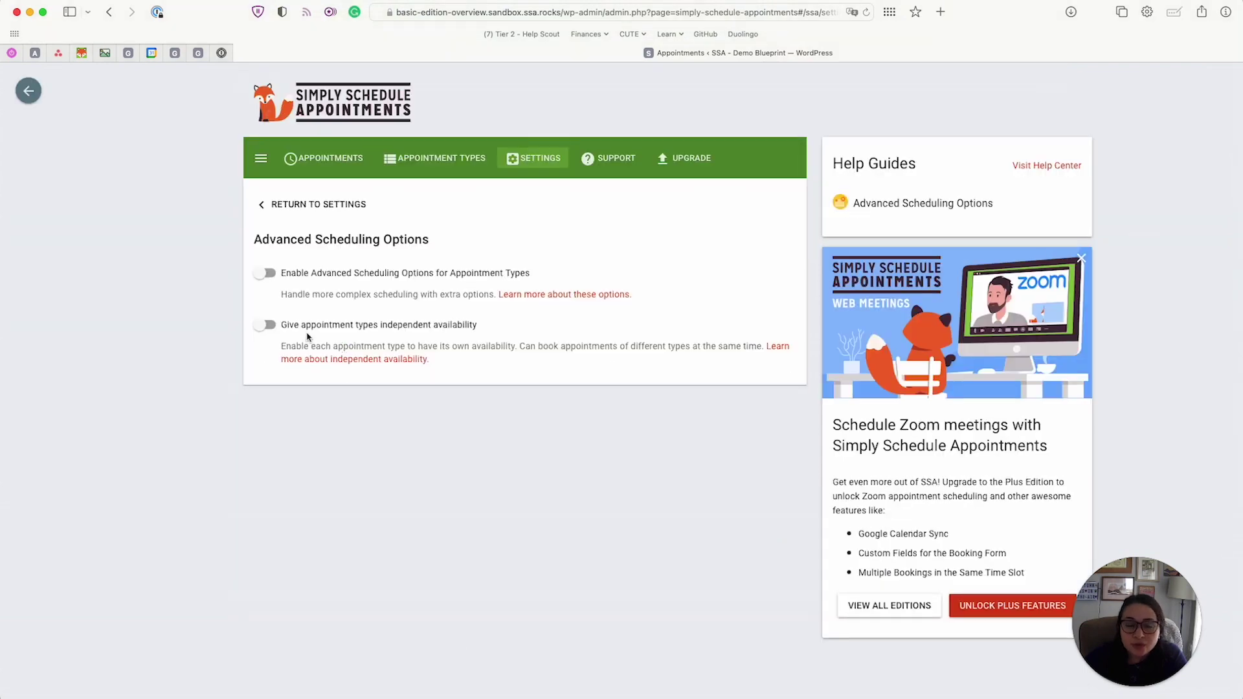
left_click(265, 273)
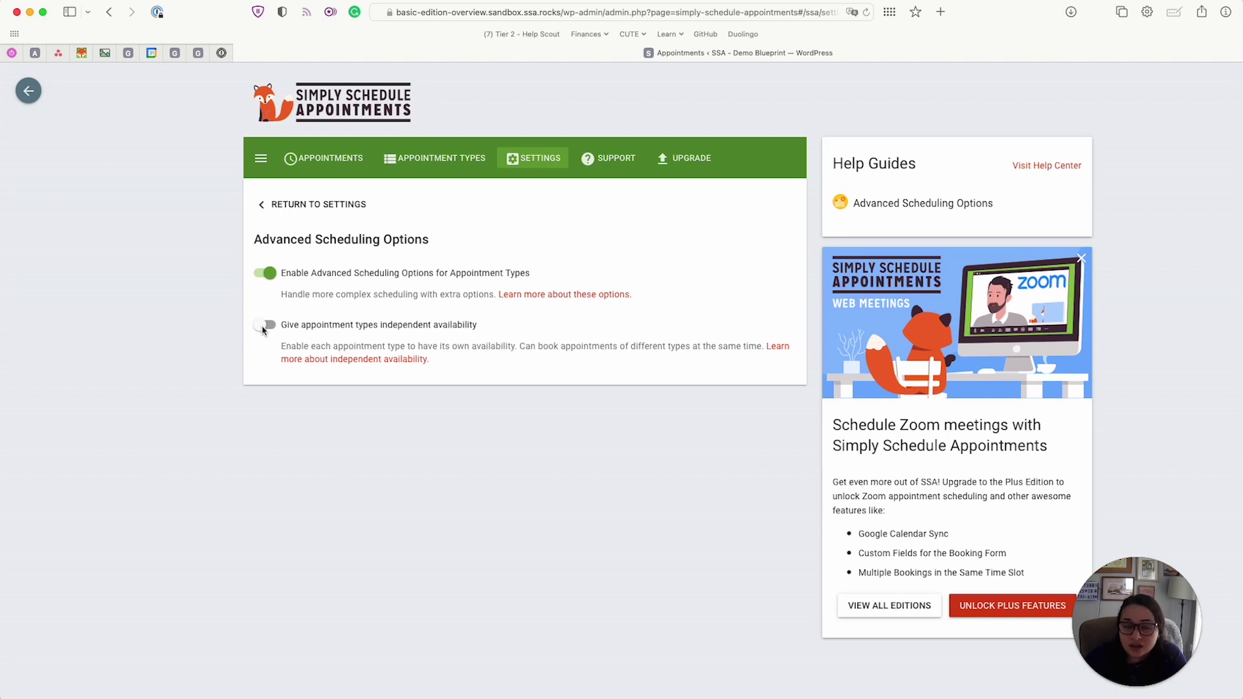
left_click(263, 327)
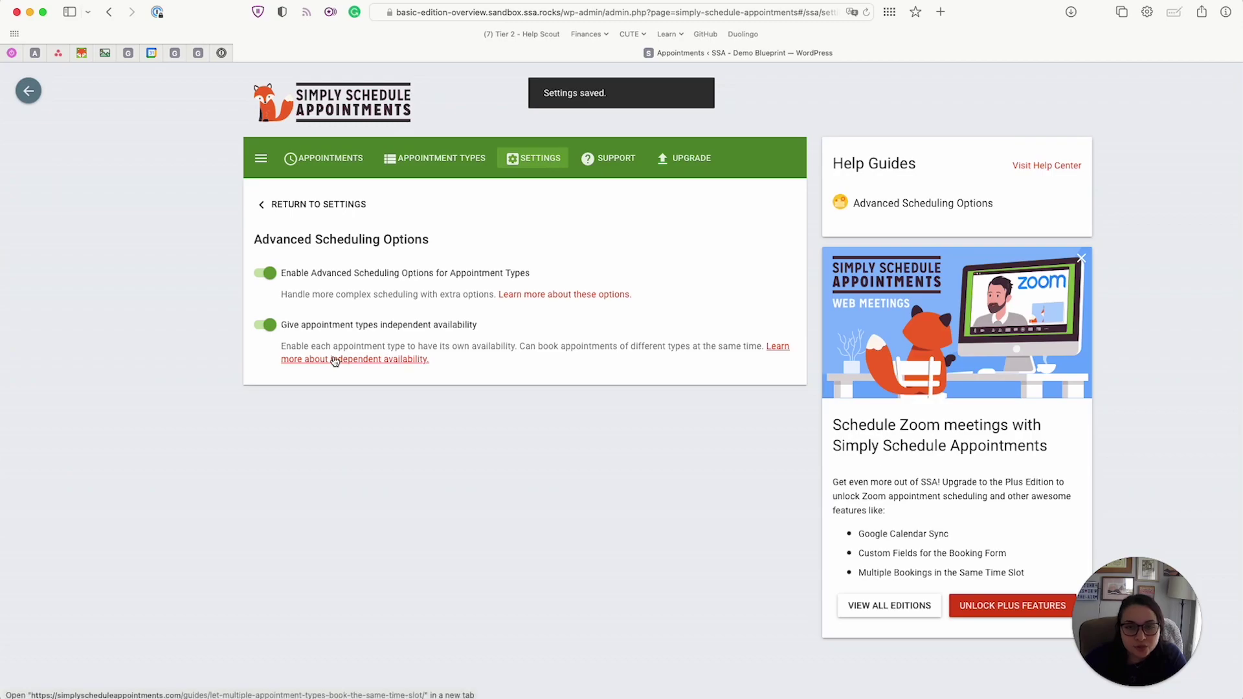
key("super+bracketleft")
scroll(429, 355, "down", 5)
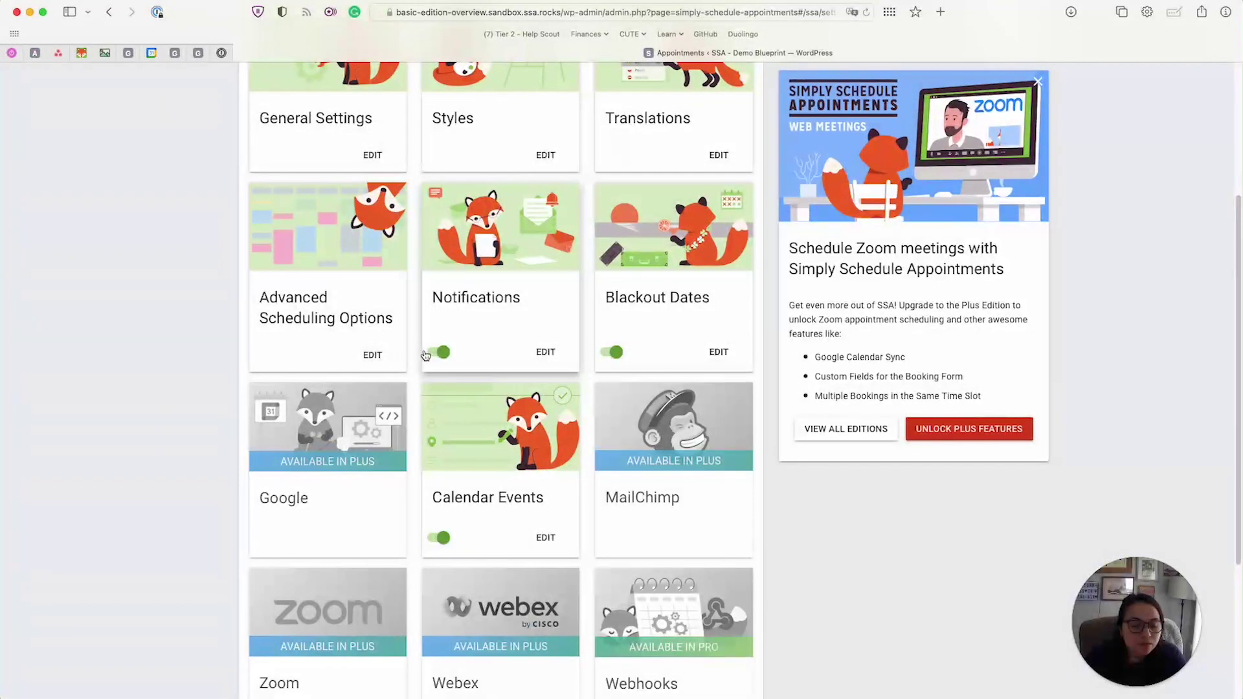
Open the Notifications settings and dismiss the SMS upgrade offer
left_click(471, 295)
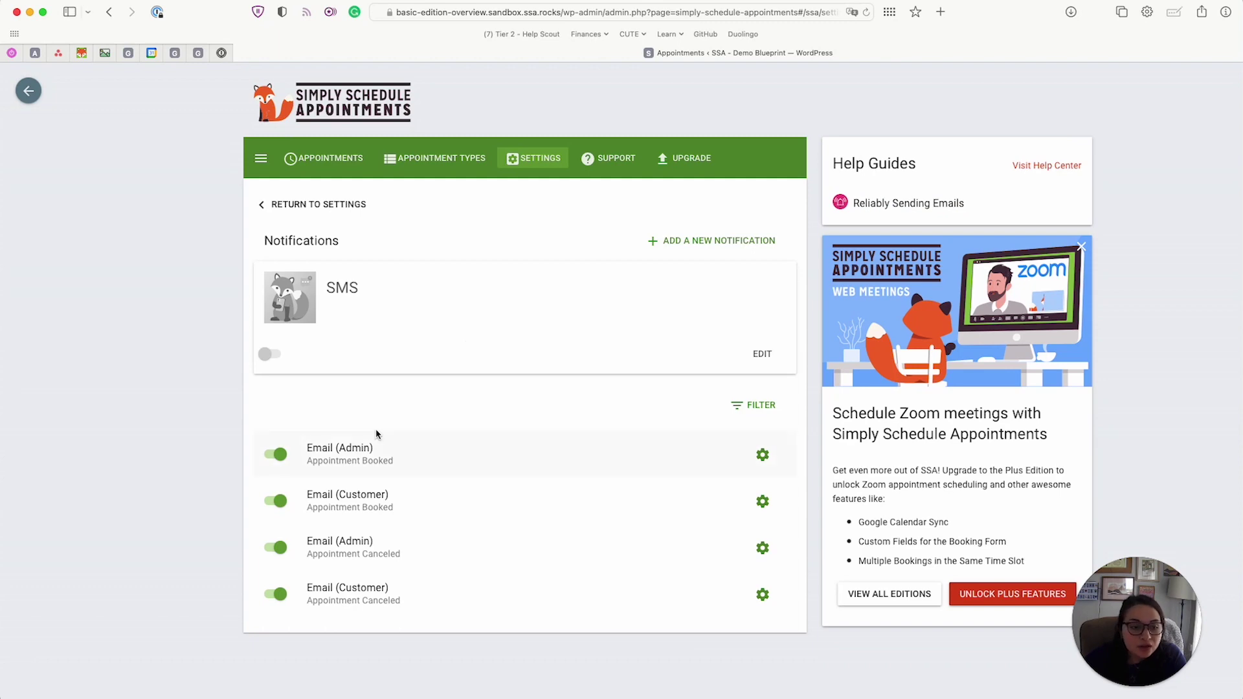
left_click(325, 369)
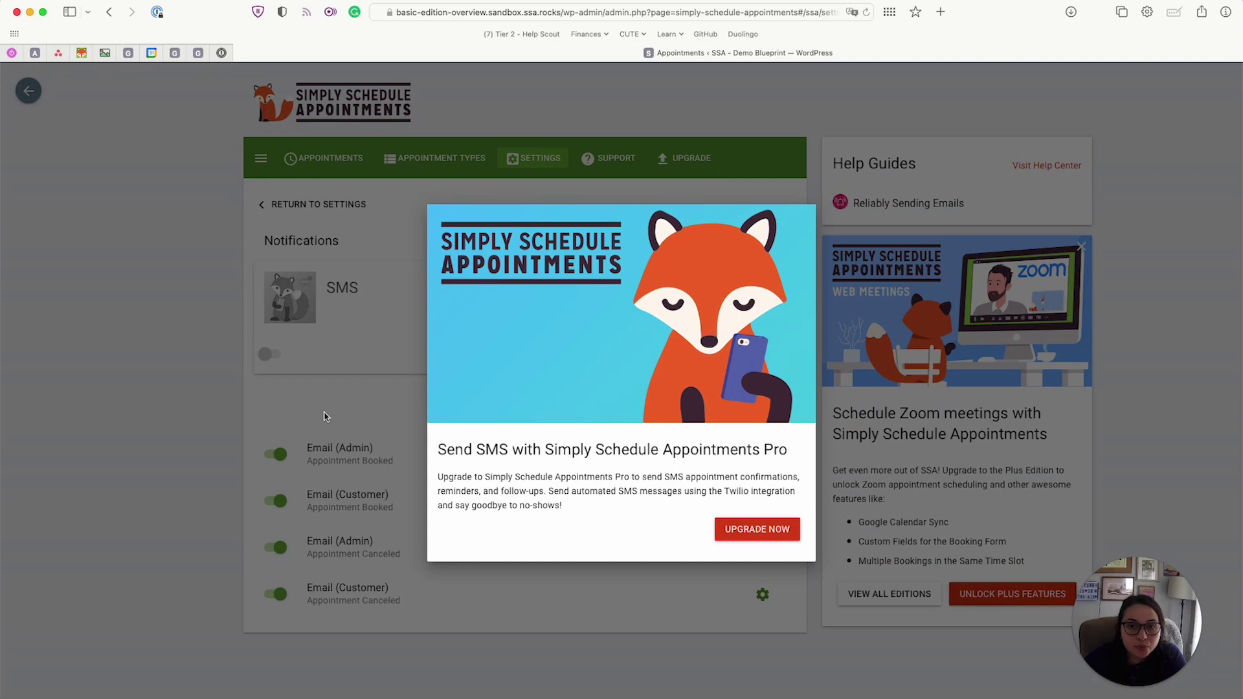
left_click(324, 416)
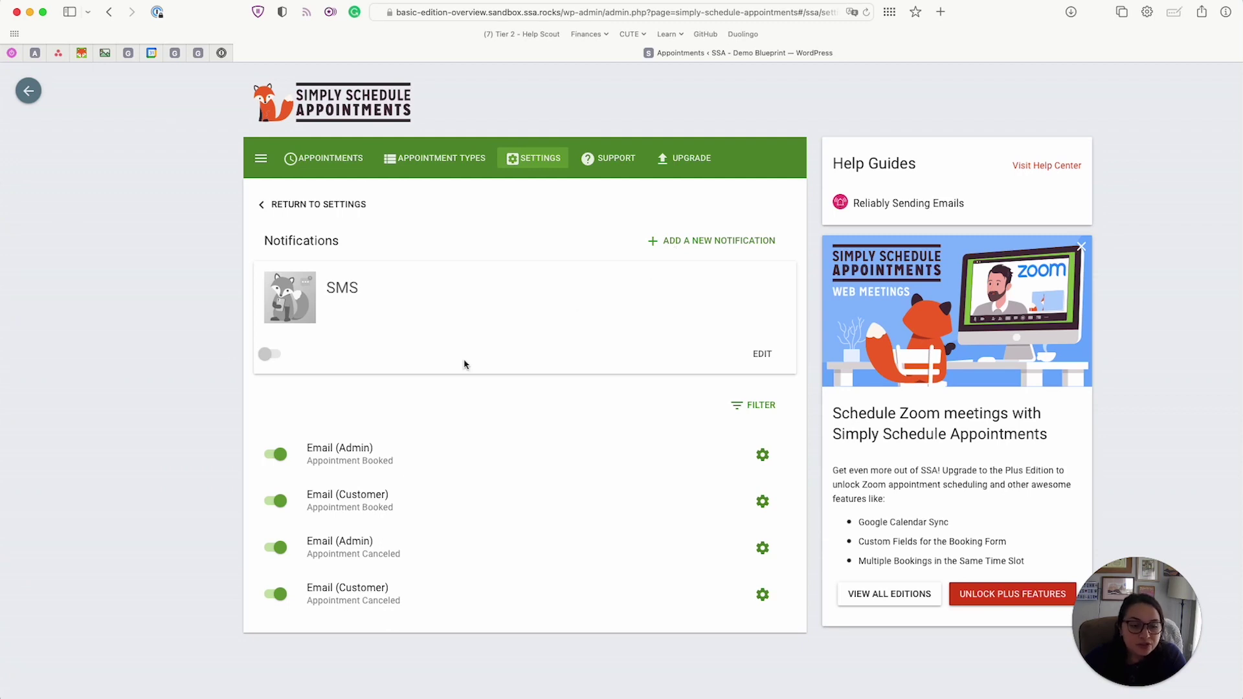
Open the Email (Admin) Appointment Booked notification and scroll through its subject and message
left_click(428, 453)
scroll(389, 450, "down", 1)
scroll(378, 442, "down", 3)
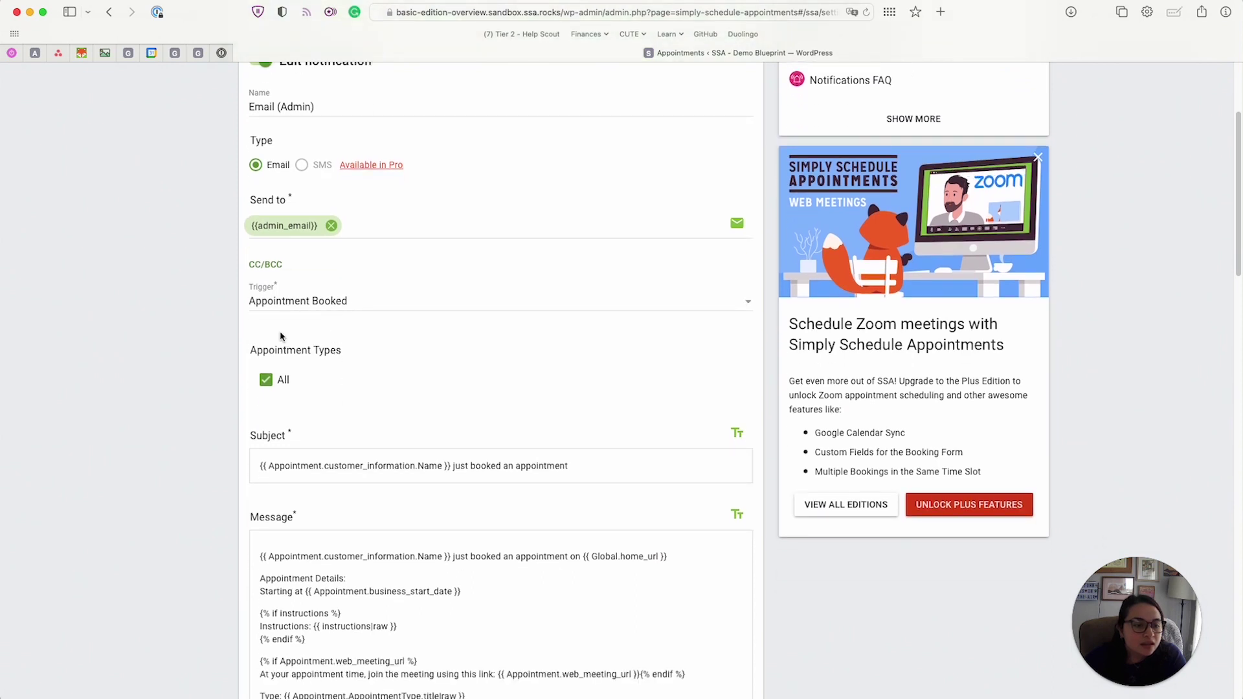
Limit the notification to specific appointment types, keep the Appointment Booked trigger, and review the message preview
left_click(266, 380)
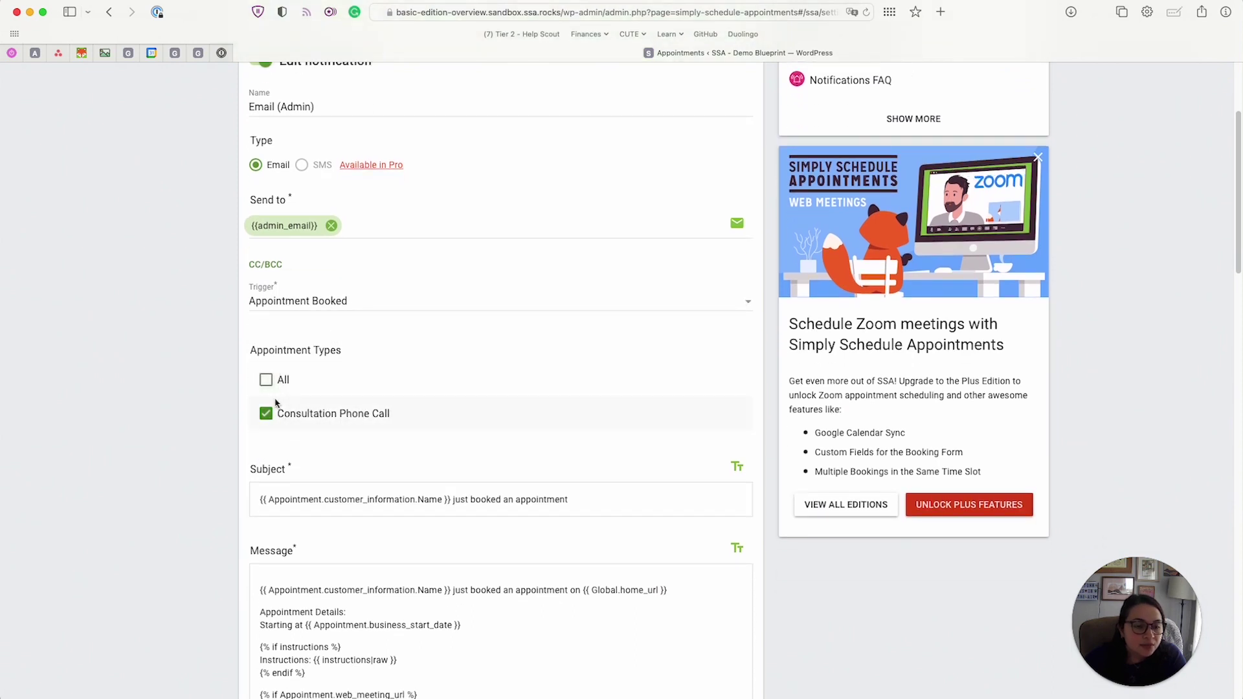
left_click(305, 301)
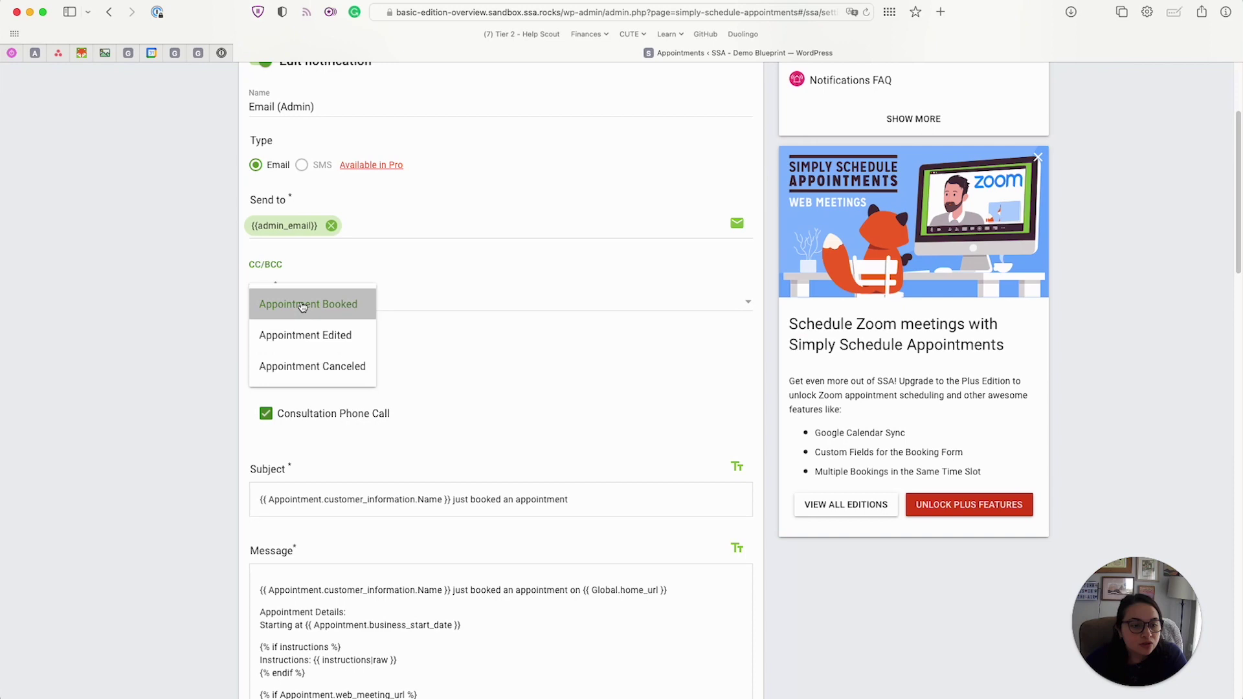
left_click(463, 352)
scroll(389, 310, "down", 5)
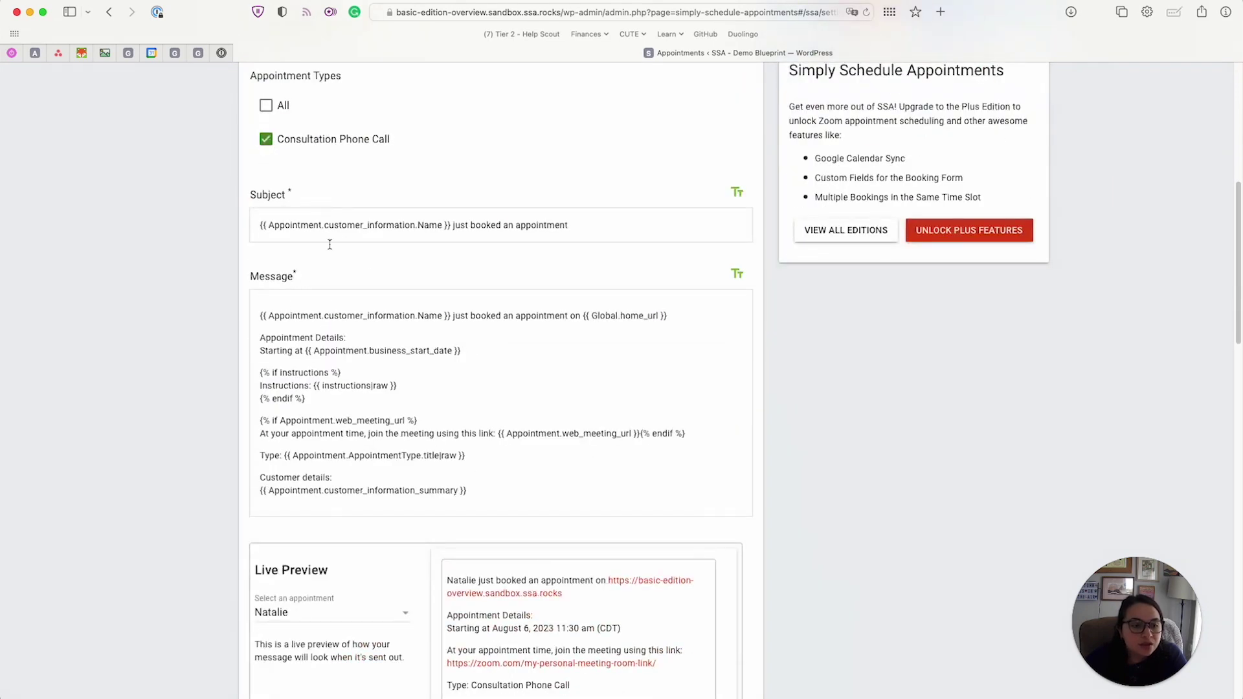
scroll(334, 369, "down", 3)
scroll(362, 441, "down", 1)
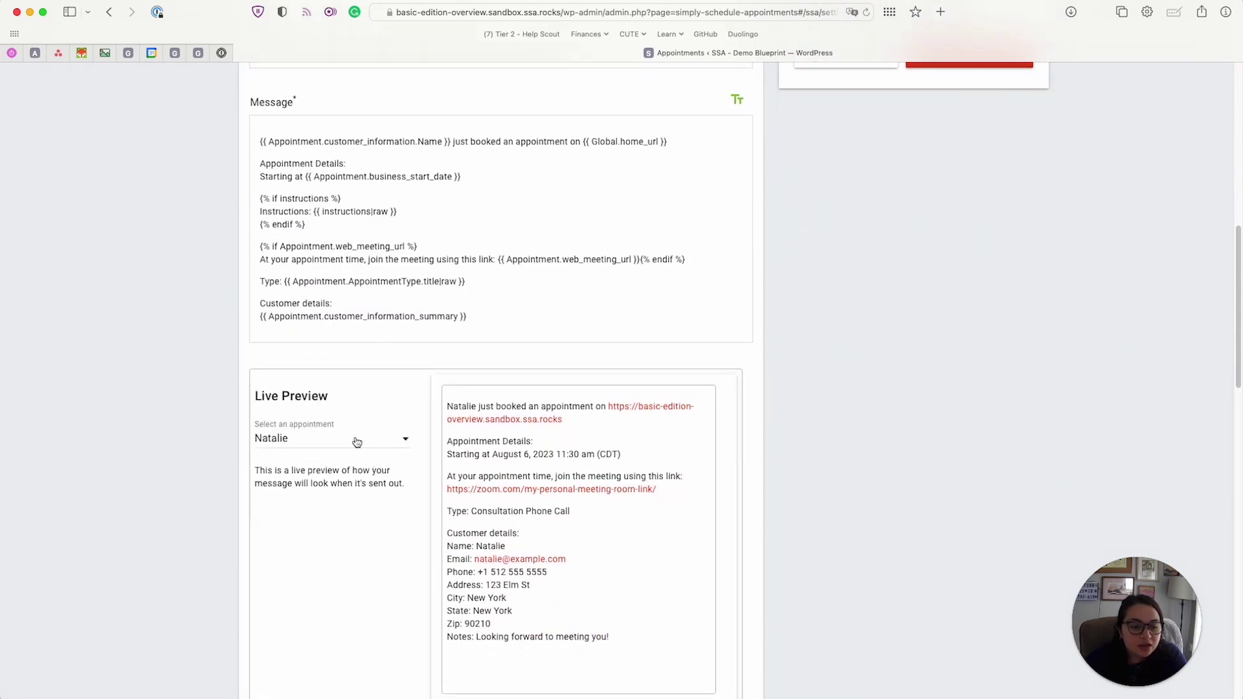
scroll(544, 402, "down", 4)
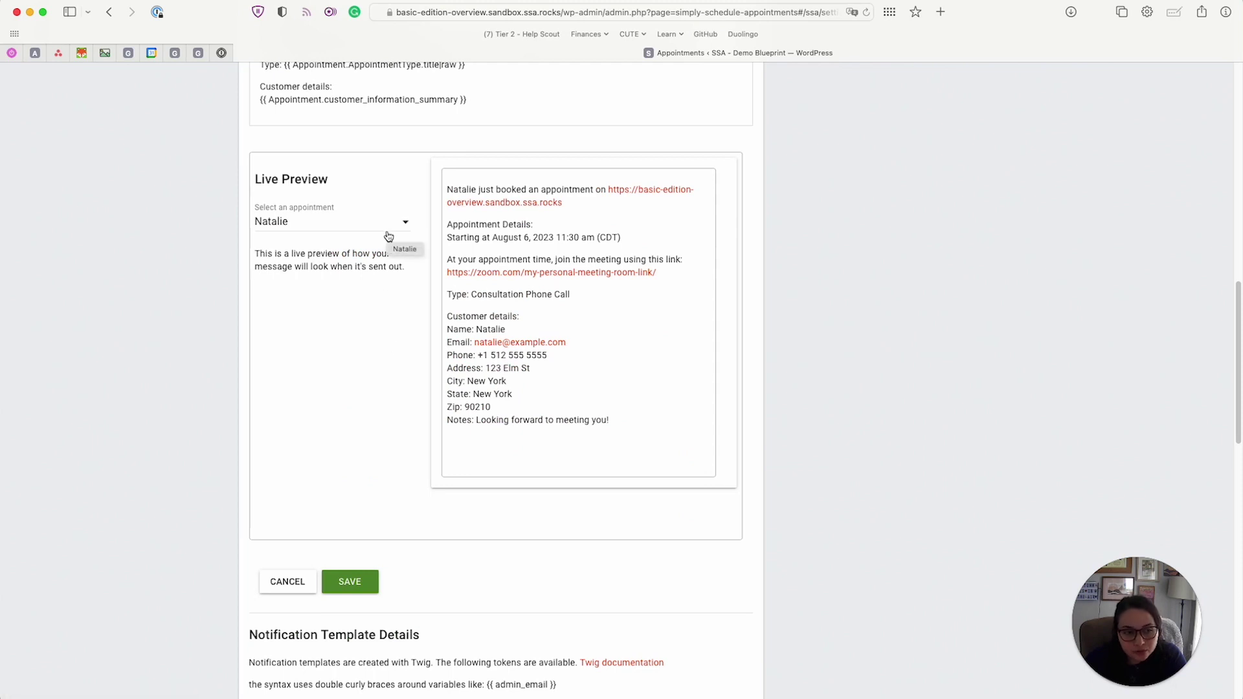
left_click_drag(447, 193, 594, 408)
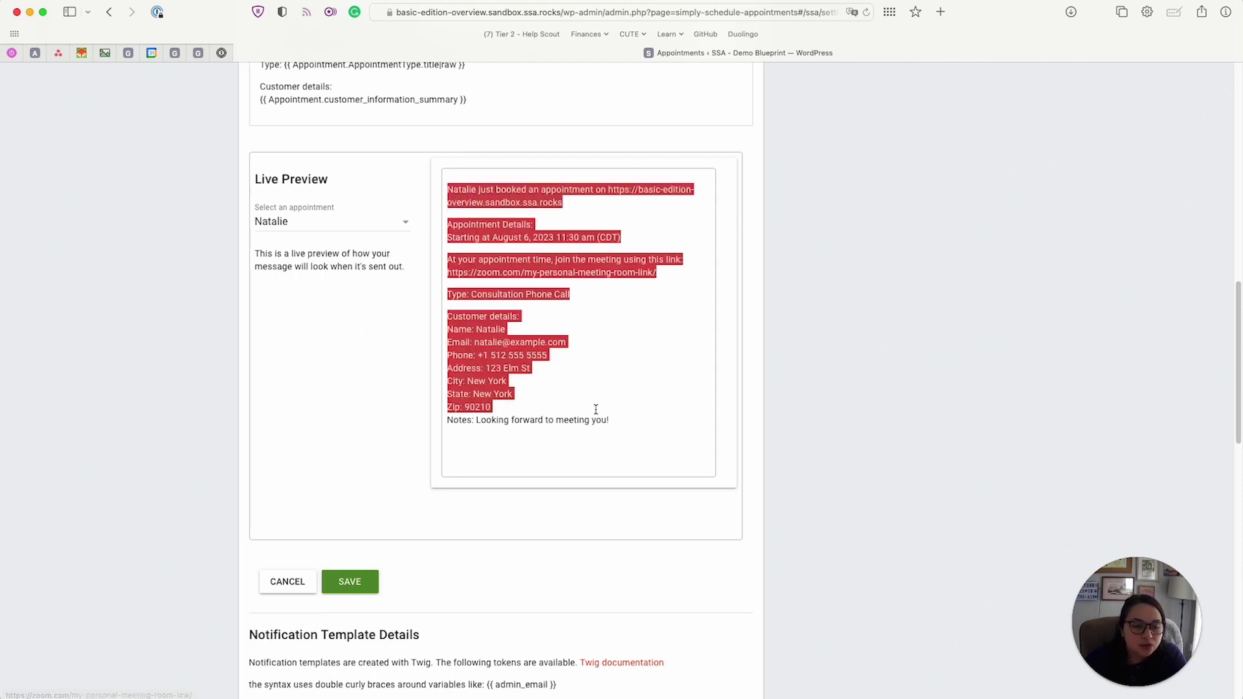
left_click(583, 394)
scroll(489, 314, "up", 10)
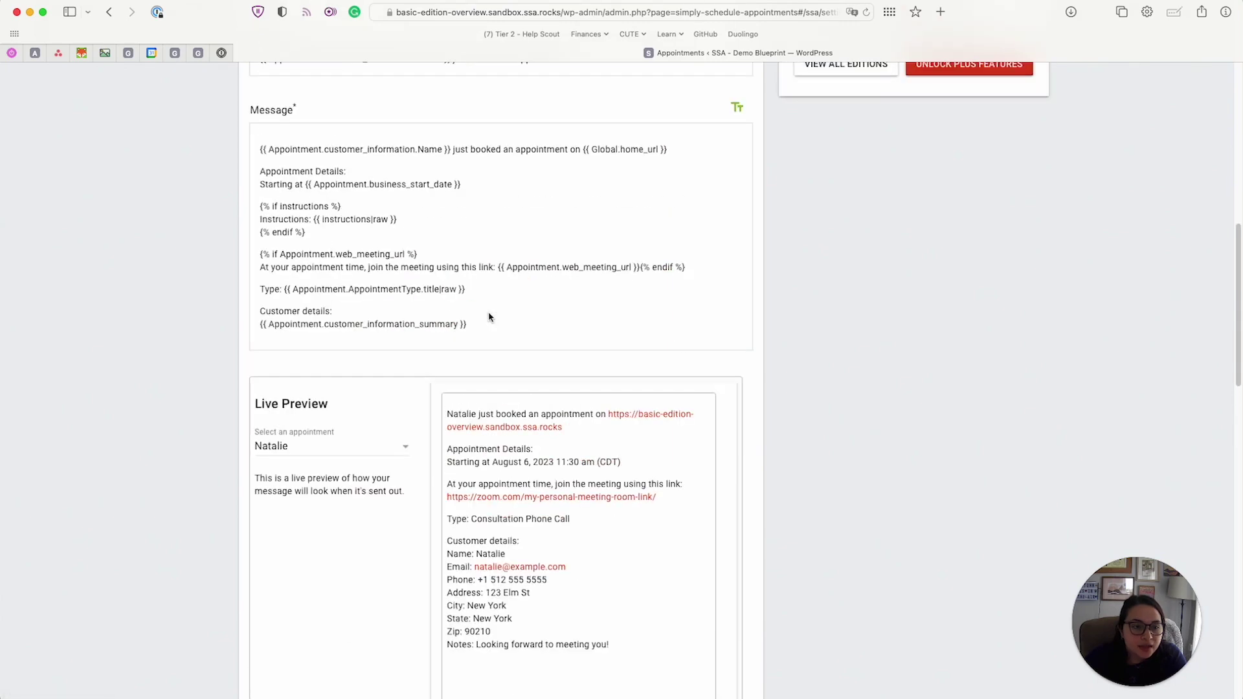
scroll(489, 317, "up", 2)
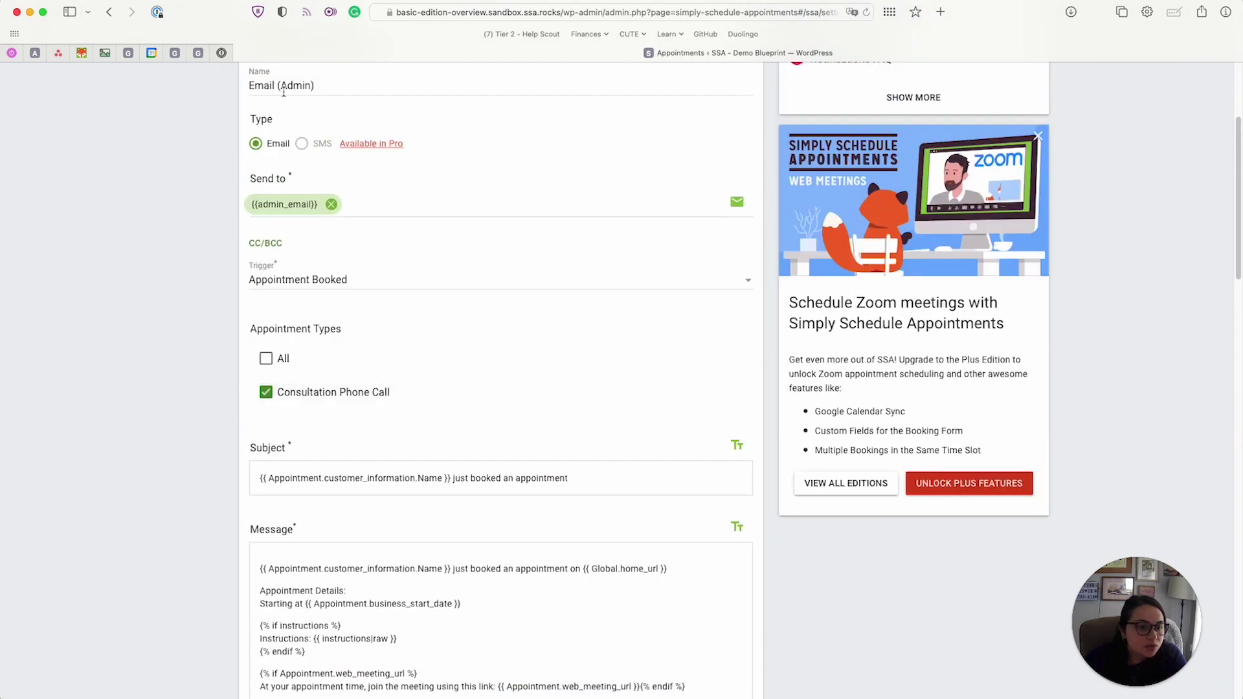
Add a custom e-mail address as a second recipient, then head for the Settings overview
left_click(400, 197)
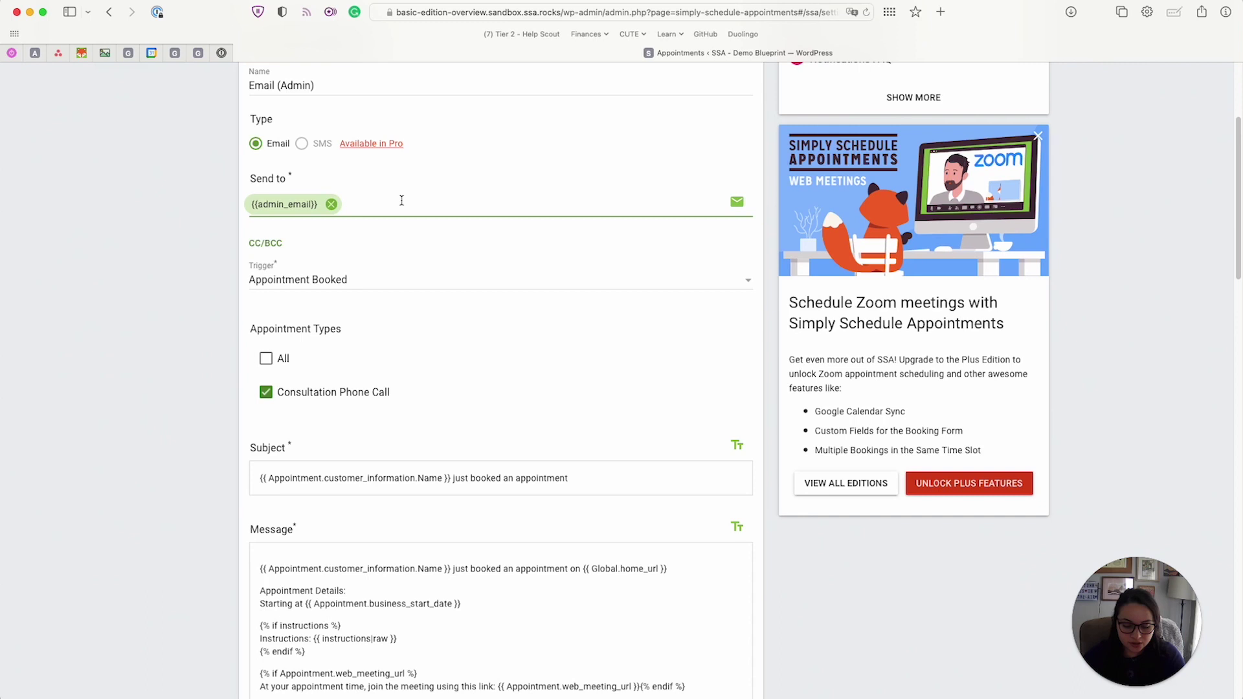
type("custom@")
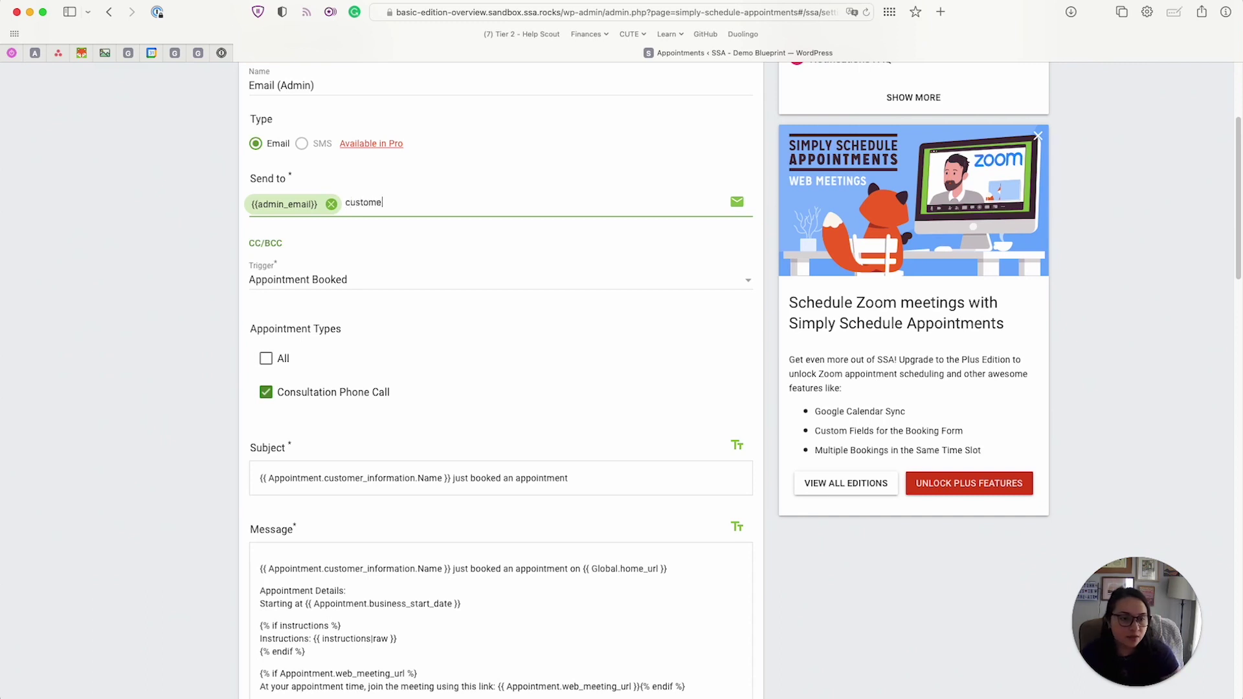
type("e")
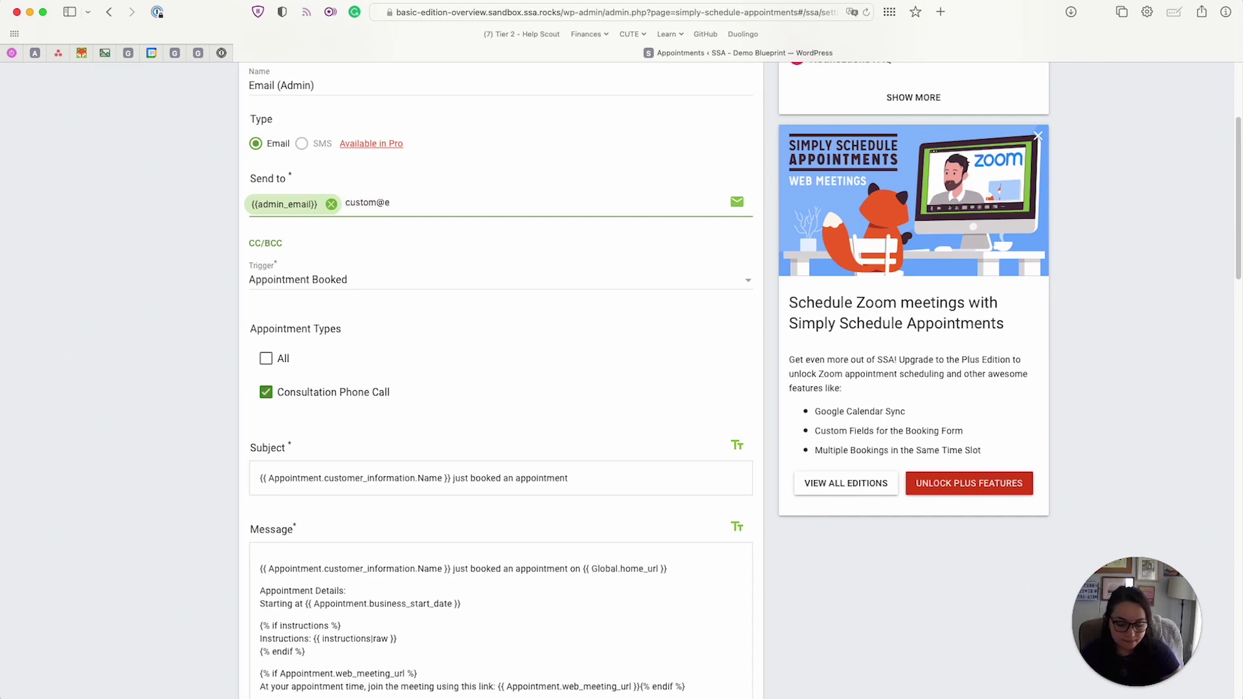
type("xample.com")
key("Return")
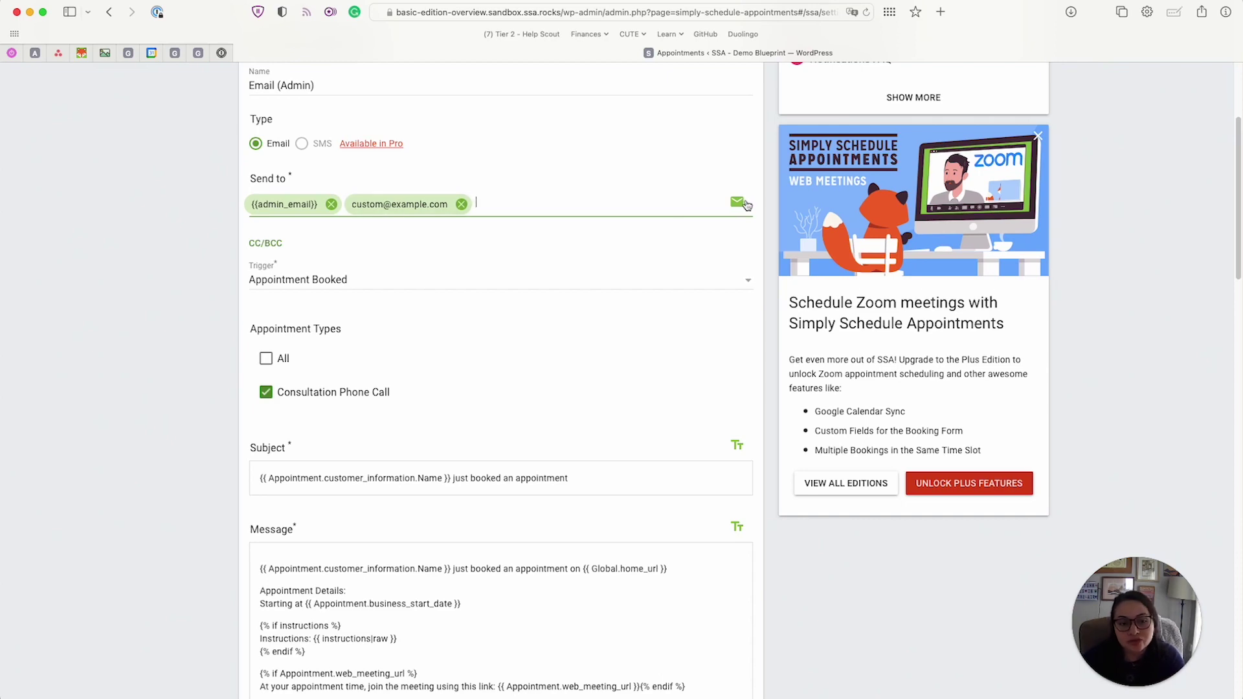
scroll(710, 238, "up", 3)
left_click(531, 159)
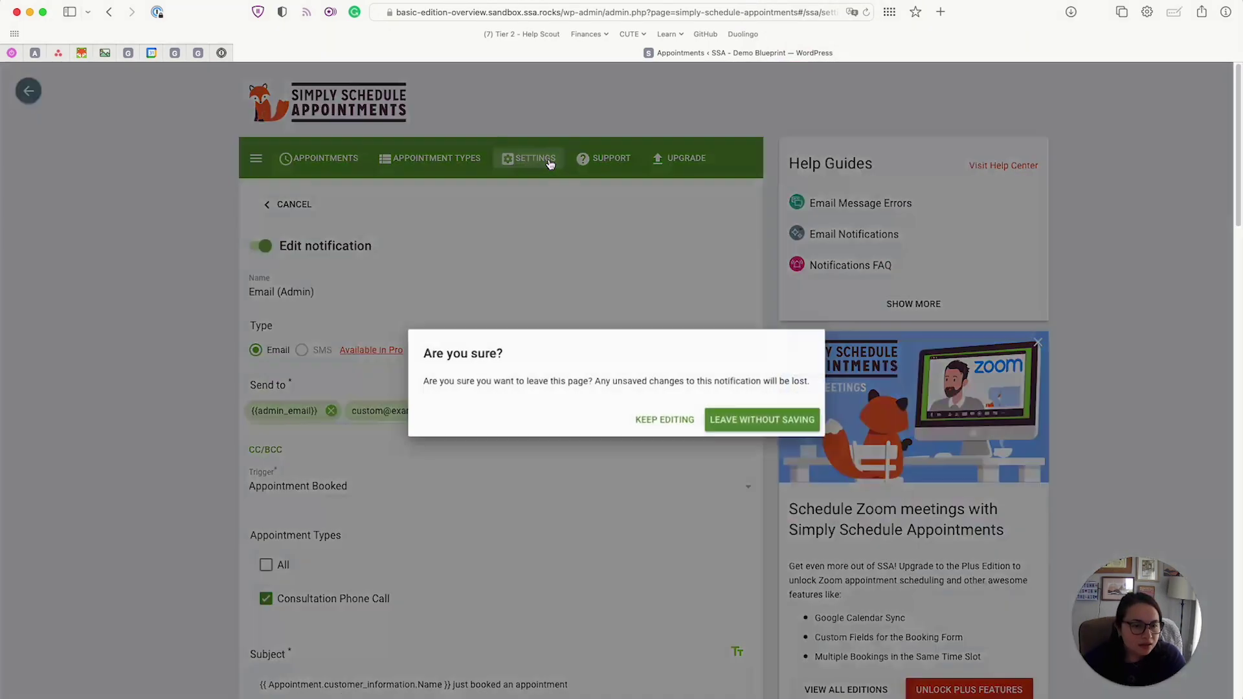
Discard the notification edits and black out August 21–26, 2023 in Blackout Dates
left_click(728, 418)
scroll(716, 418, "down", 3)
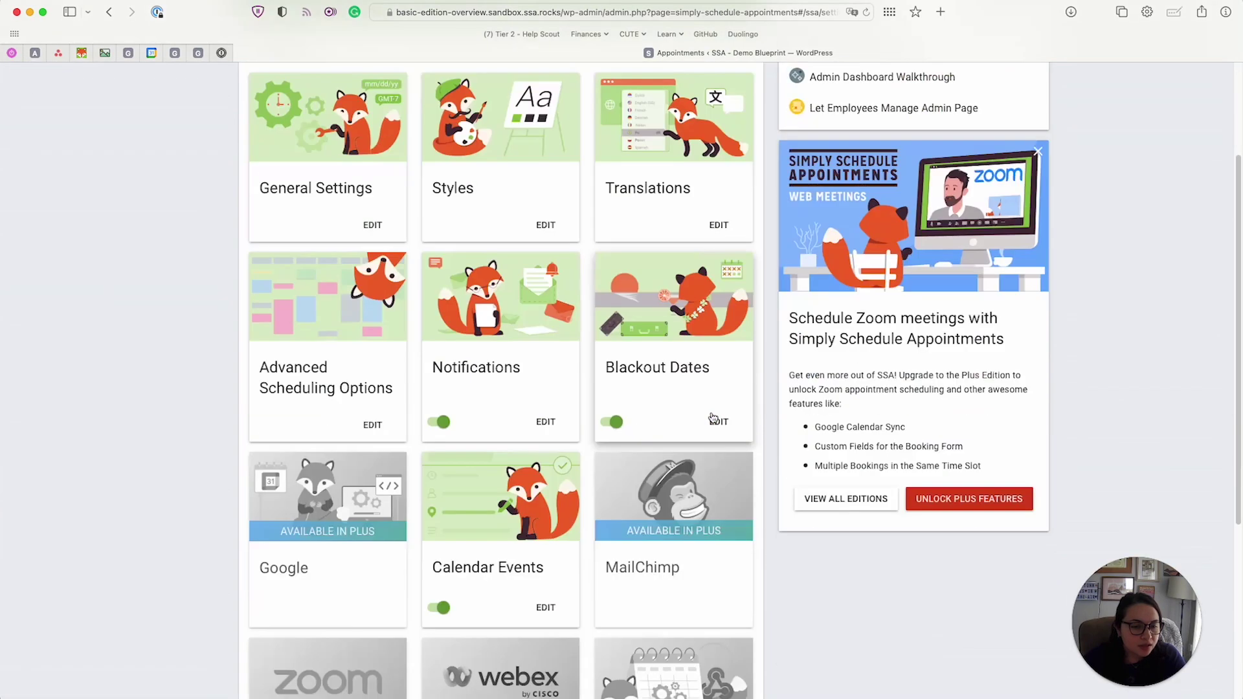
left_click(673, 361)
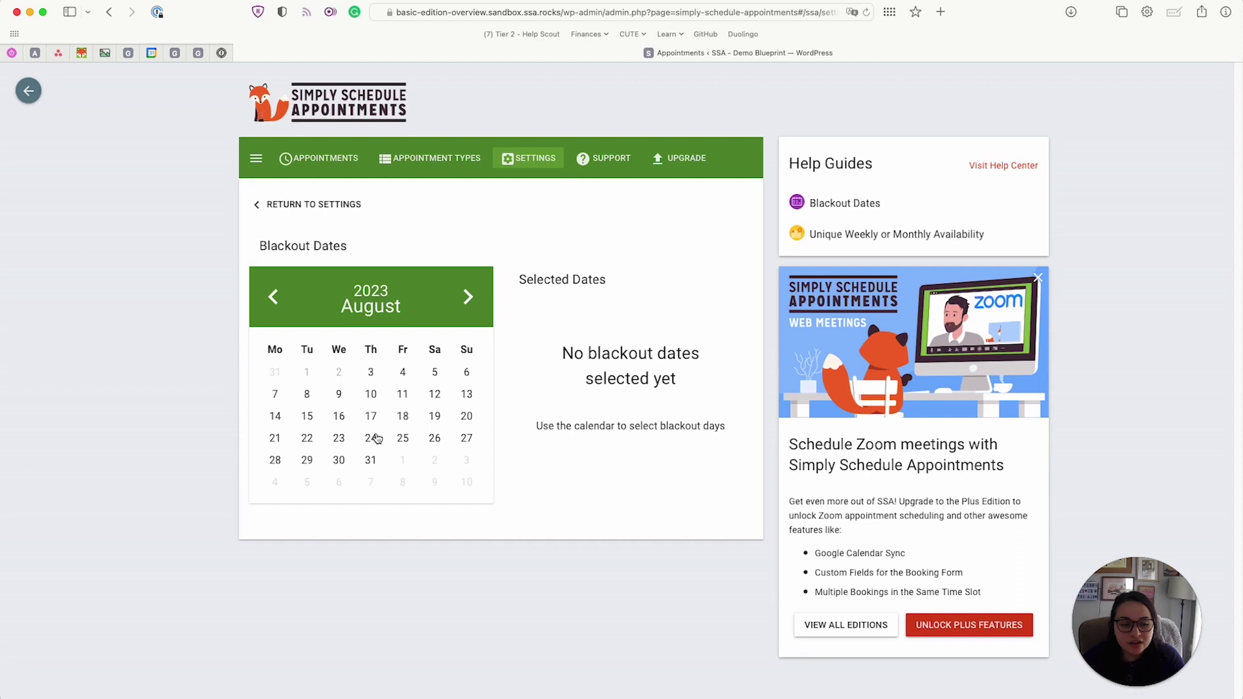
left_click_drag(266, 441, 453, 447)
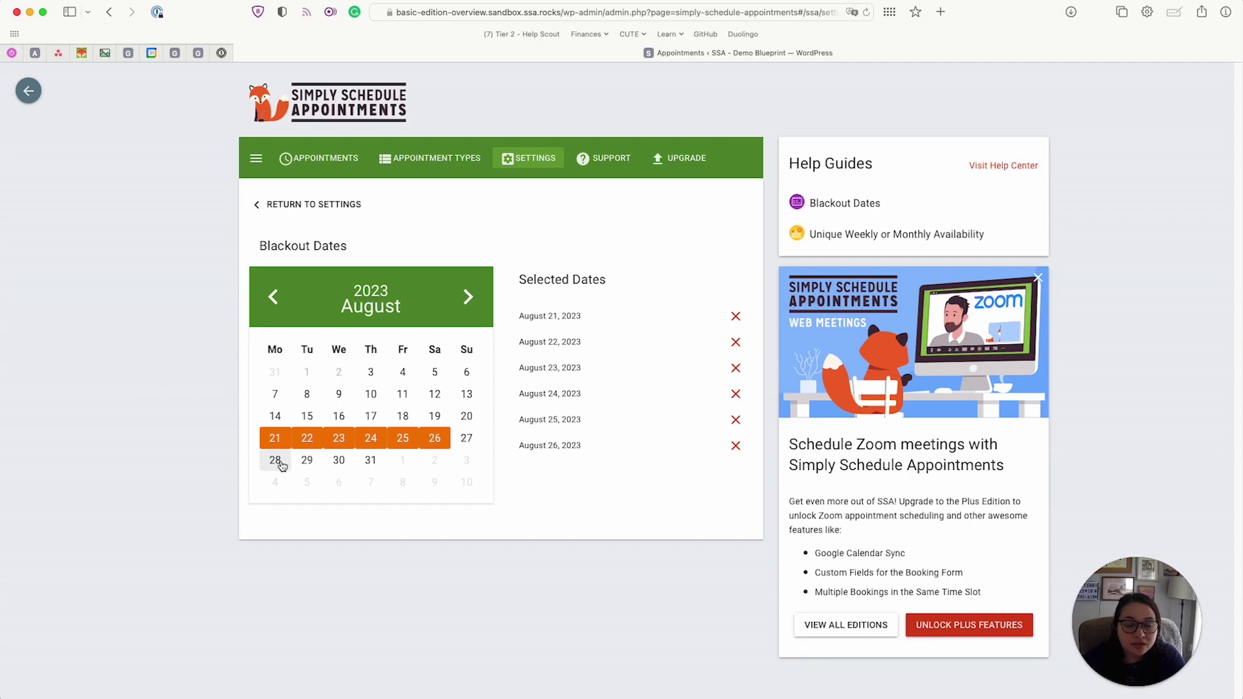
left_click(337, 205)
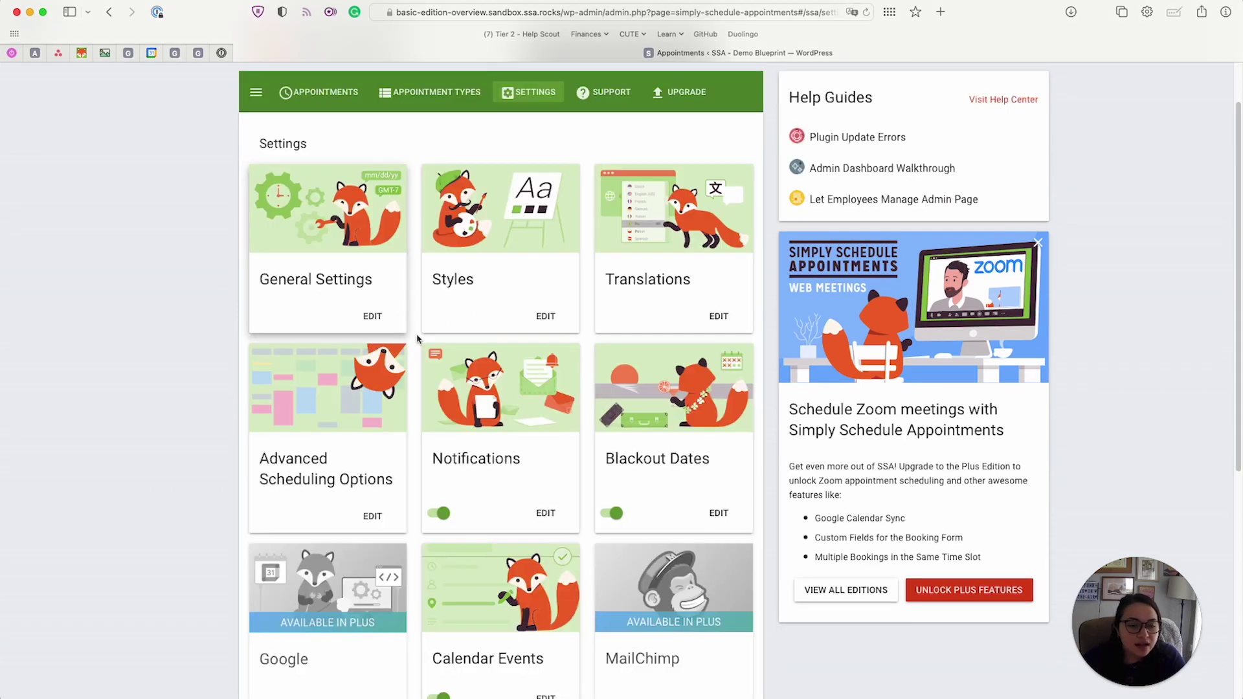
Open Calendar Events and expand the Customer Confirmation Screen Event template
scroll(418, 342, "down", 3)
left_click(528, 477)
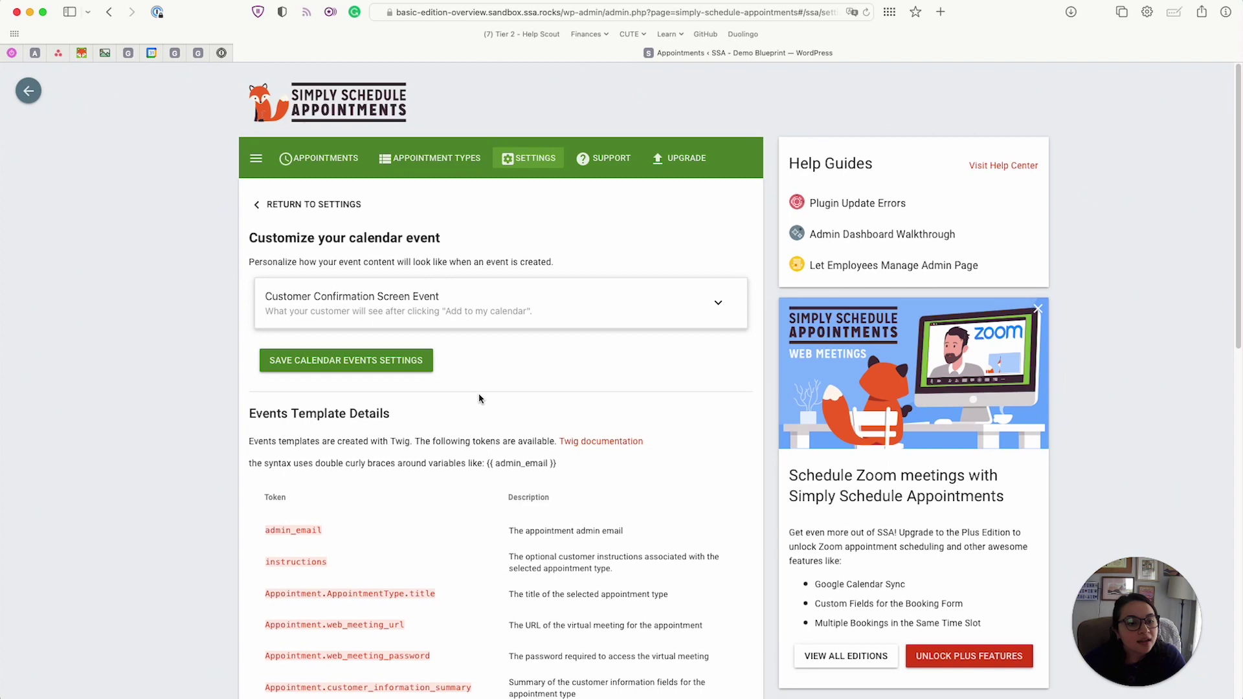
left_click(512, 326)
scroll(512, 327, "down", 3)
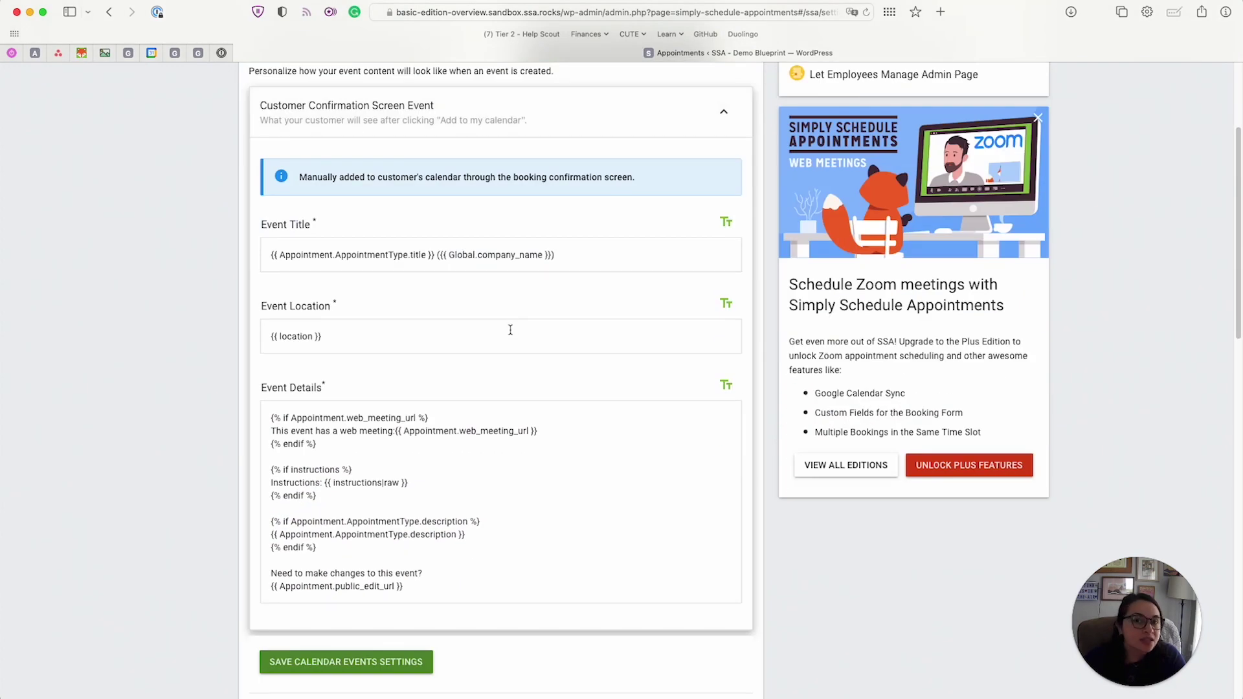
Inspect the Event Title, Location and Details templates, then collapse the customer confirmation event
triple_click(304, 255)
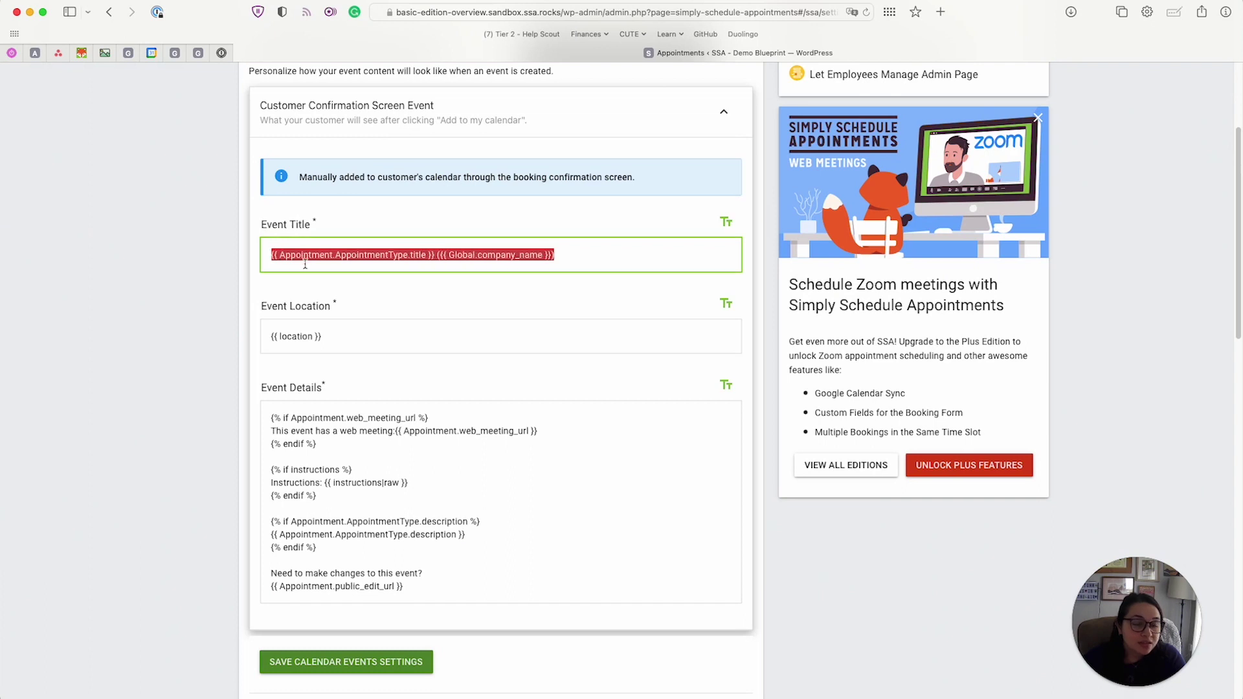
triple_click(334, 340)
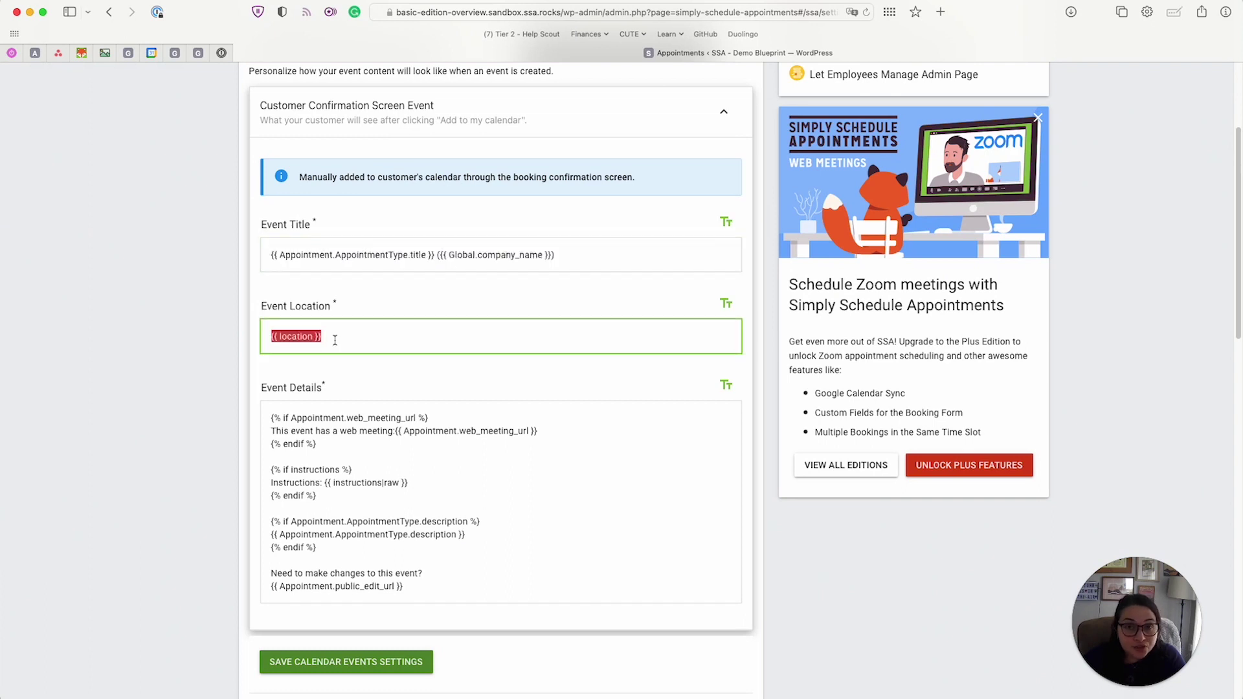
left_click_drag(271, 417, 477, 585)
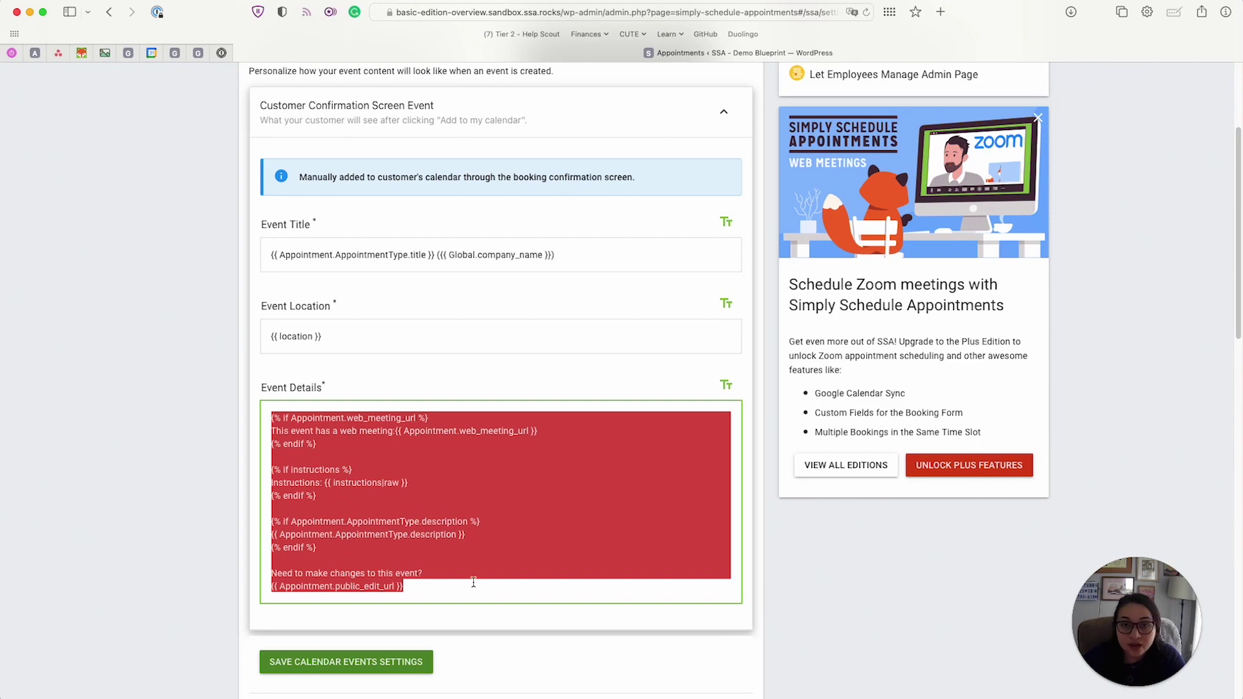
scroll(629, 195, "up", 1)
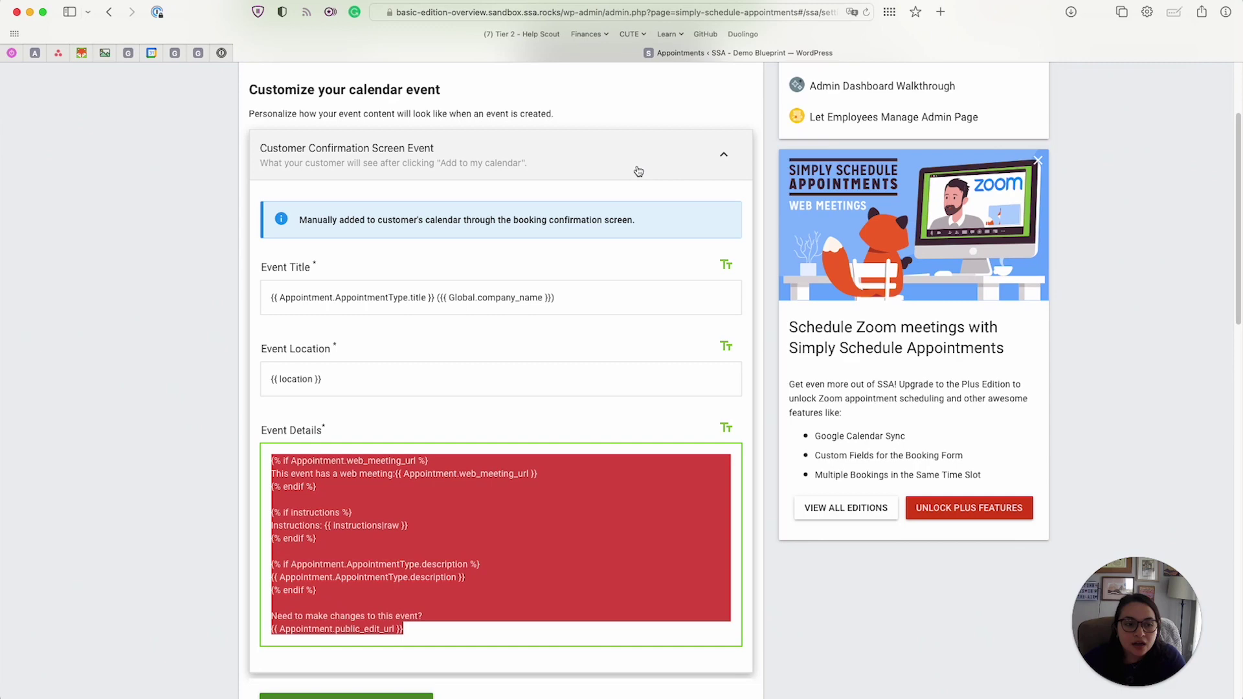
left_click(638, 171)
scroll(359, 335, "up", 2)
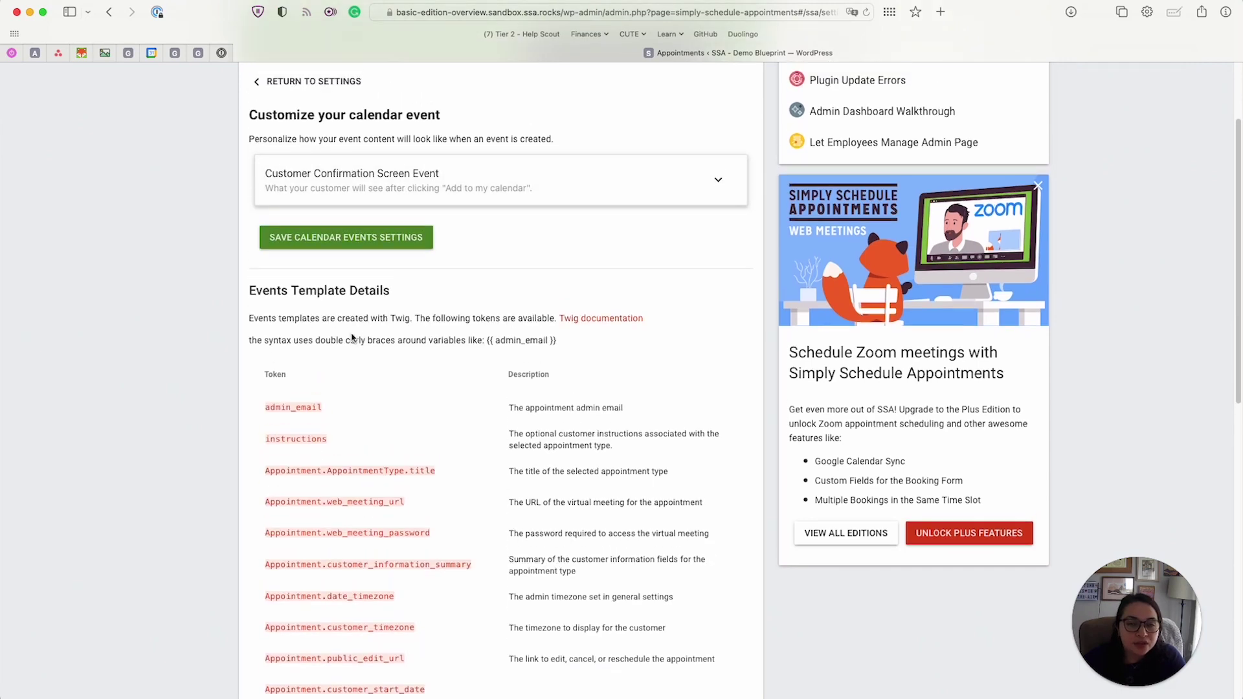
Leave Calendar Events unsaved, check the support diagnostics, and start a Contact Support message
left_click(312, 149)
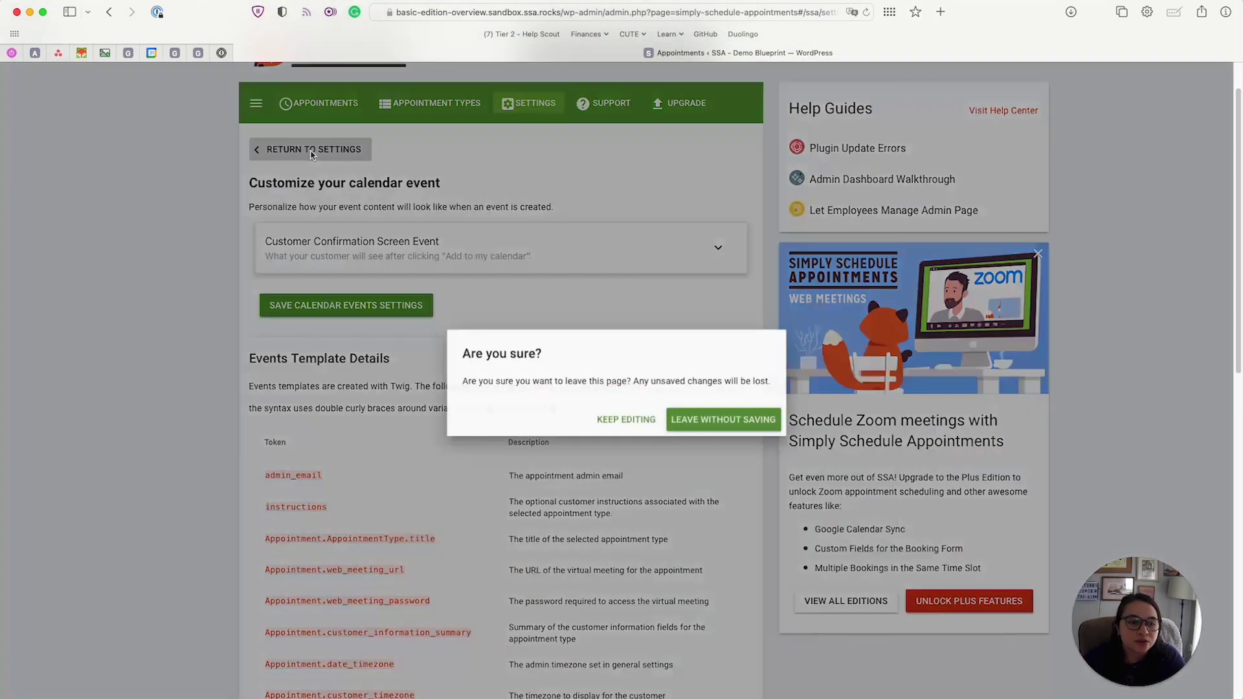
left_click(678, 430)
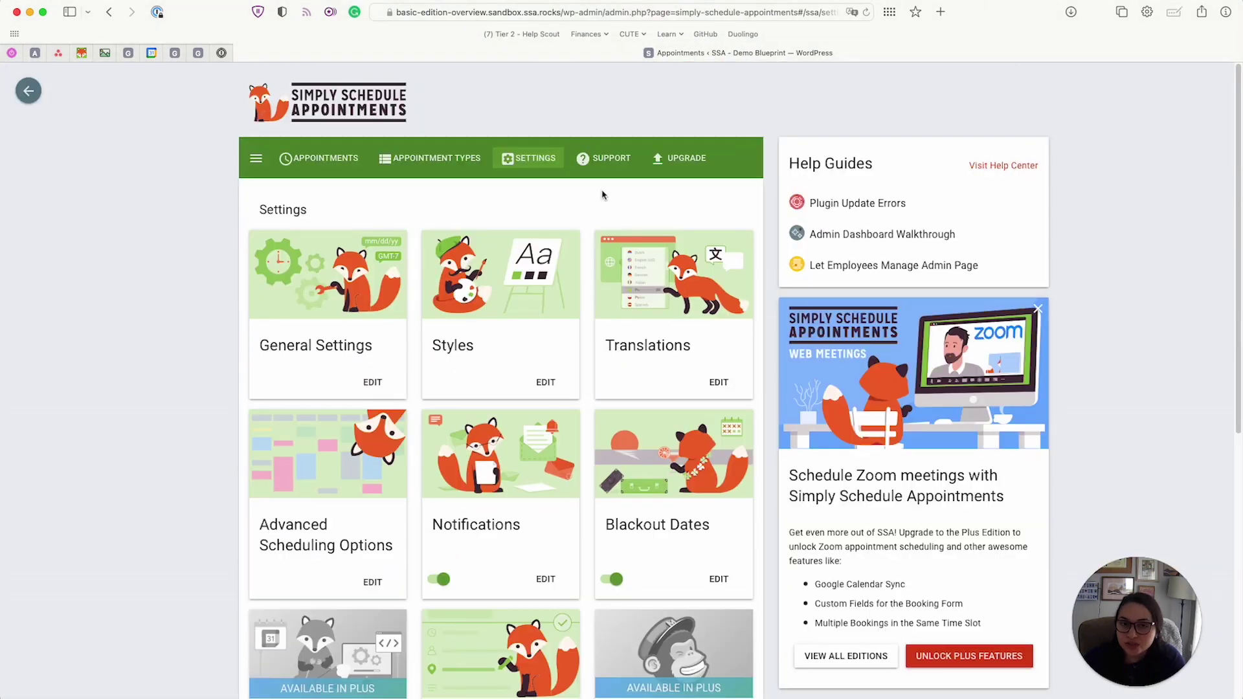
left_click(605, 163)
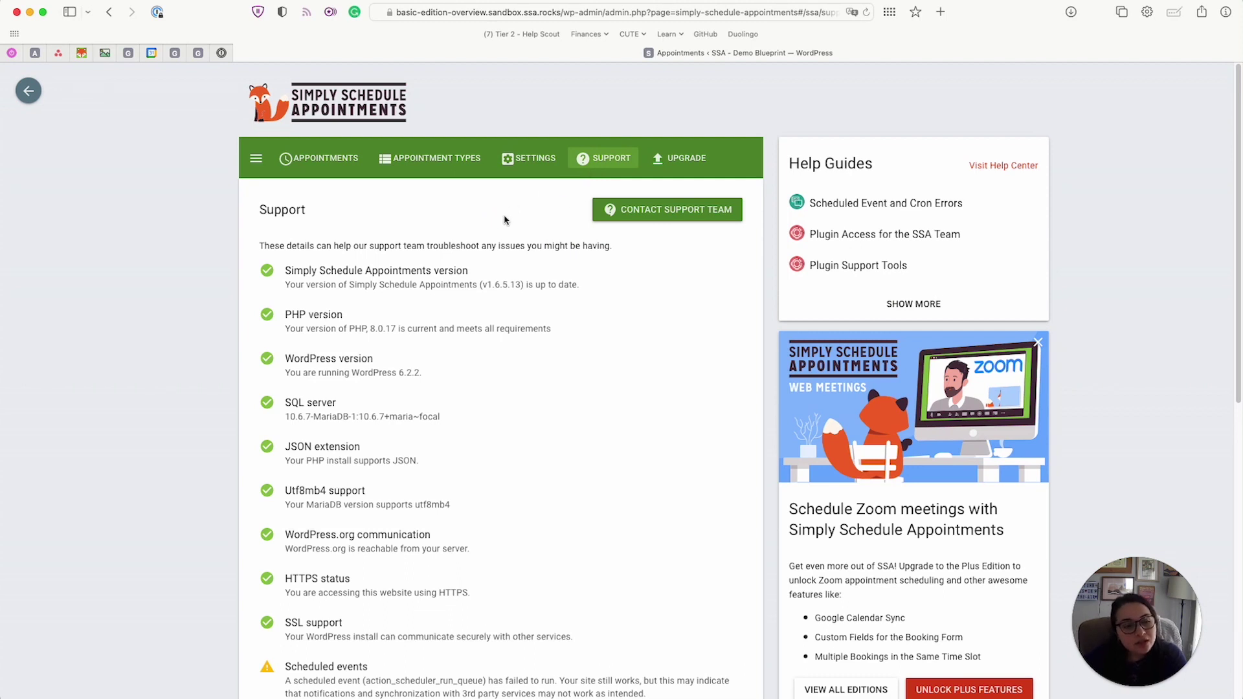
scroll(504, 220, "down", 1)
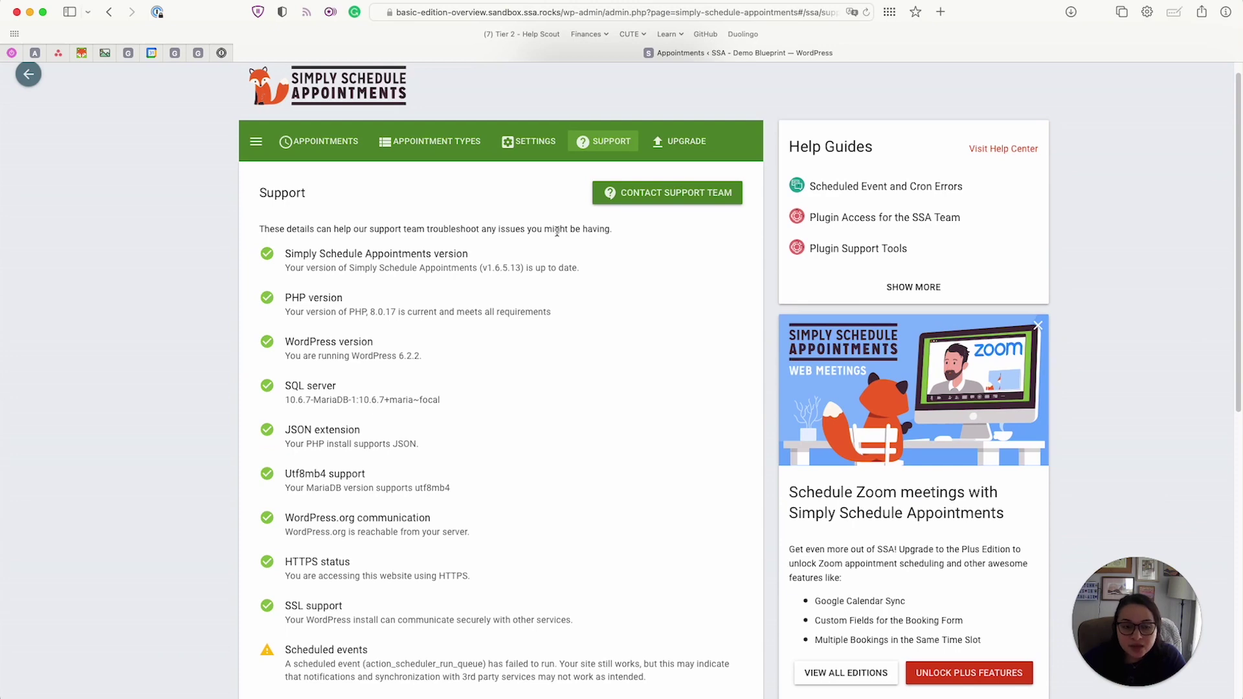
left_click(621, 193)
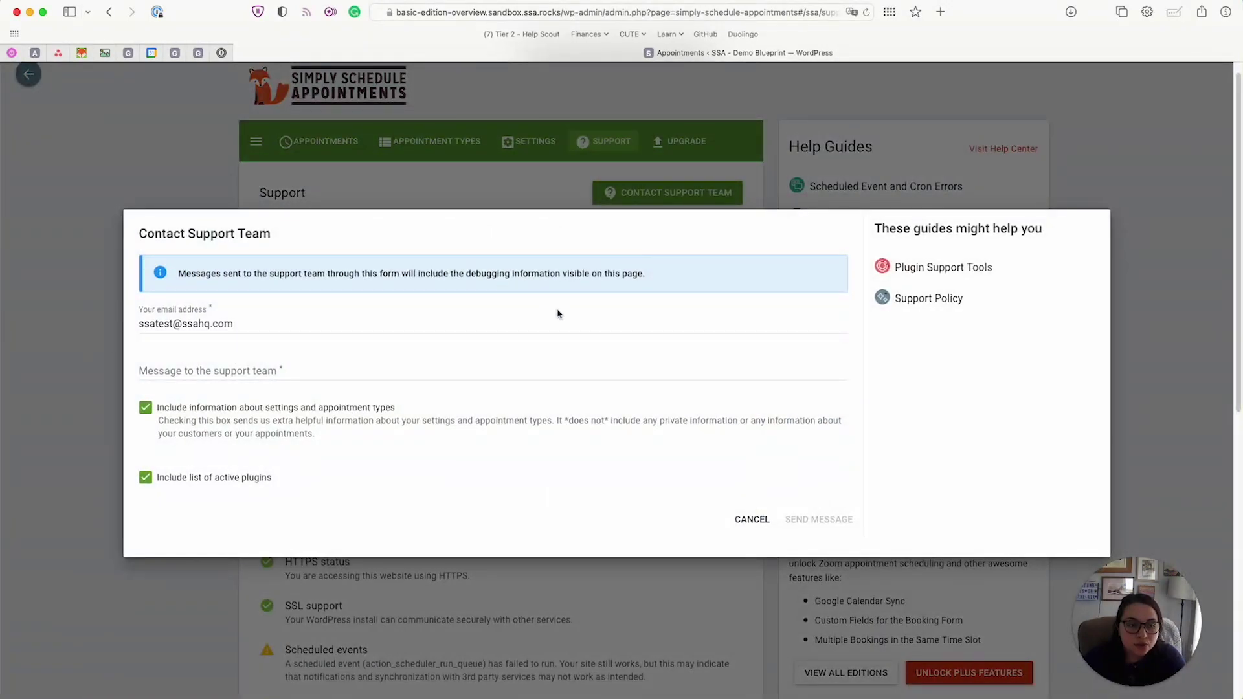
left_click(192, 369)
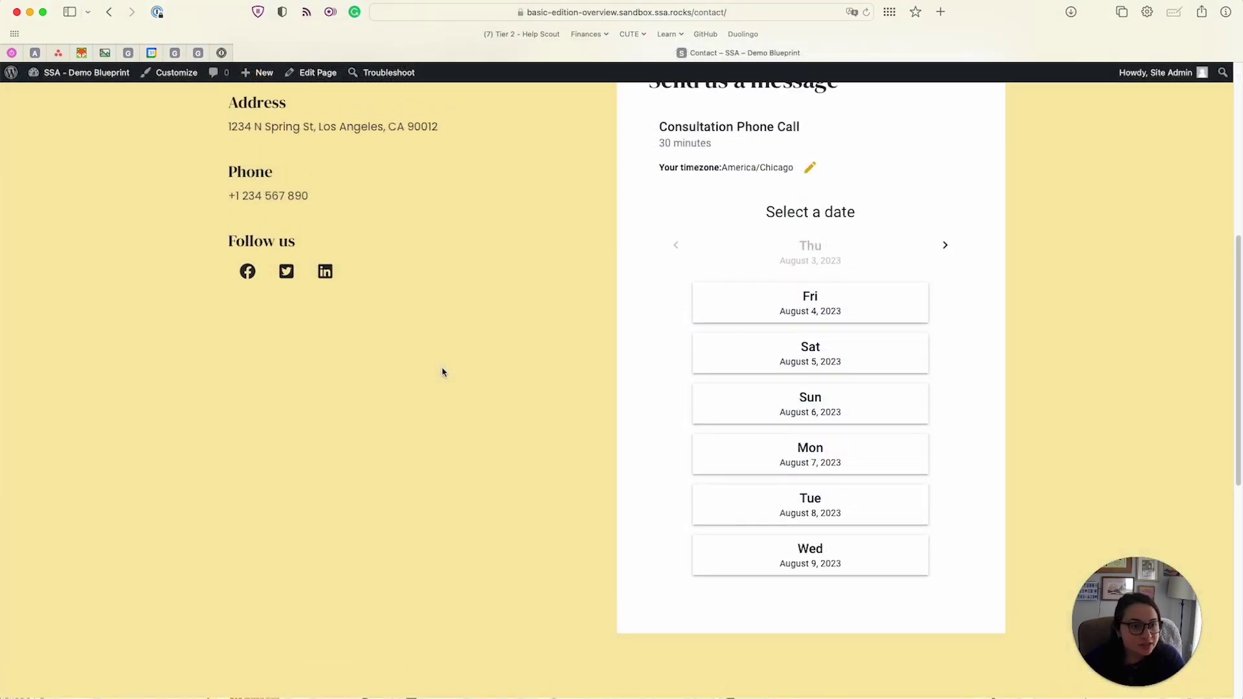
scroll(443, 372, "up", 2)
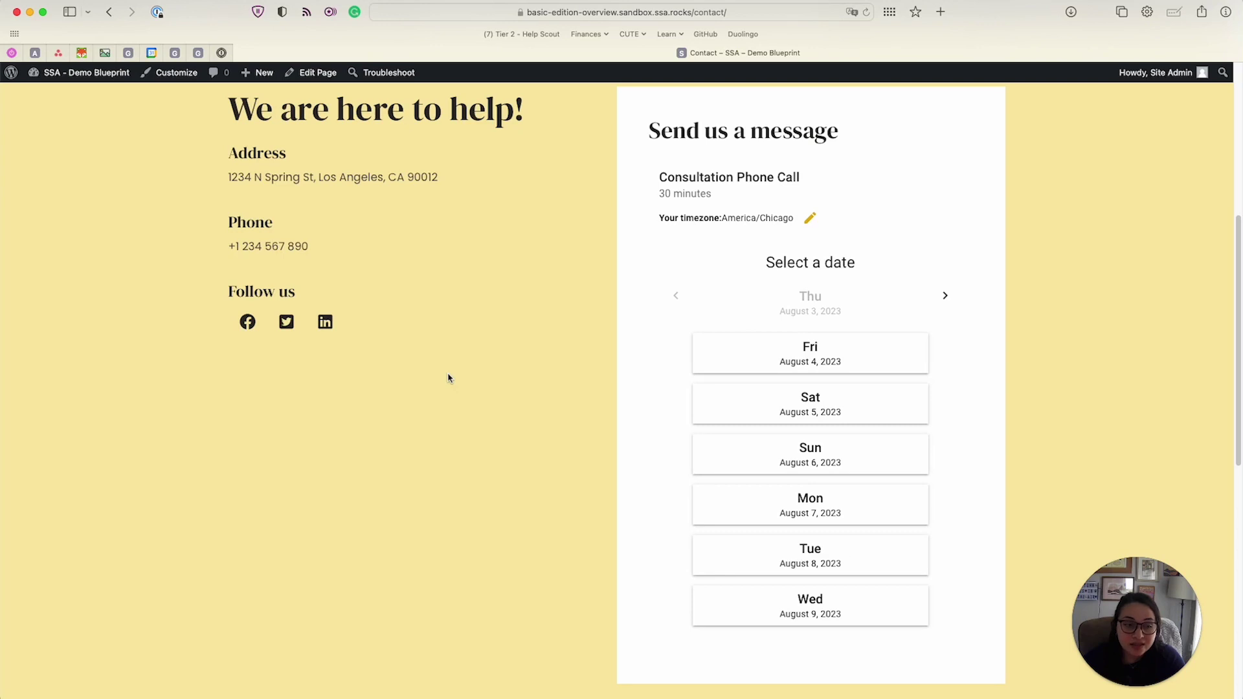
scroll(444, 379, "up", 1)
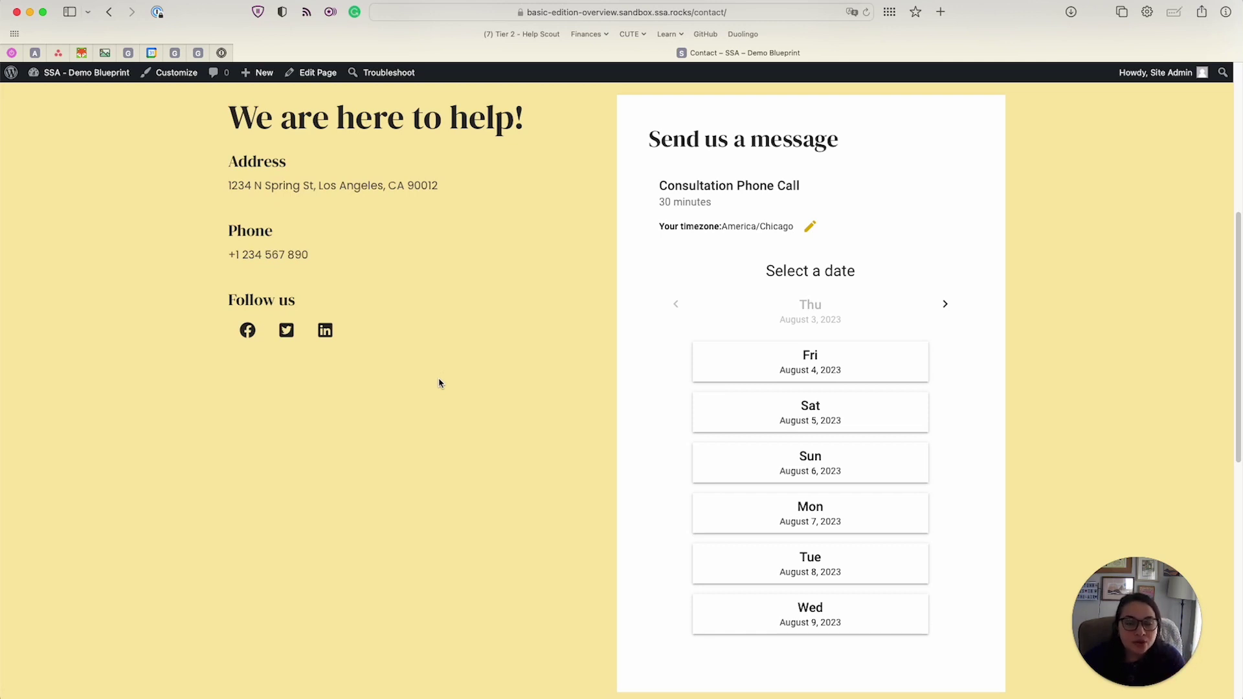
scroll(530, 321, "up", 2)
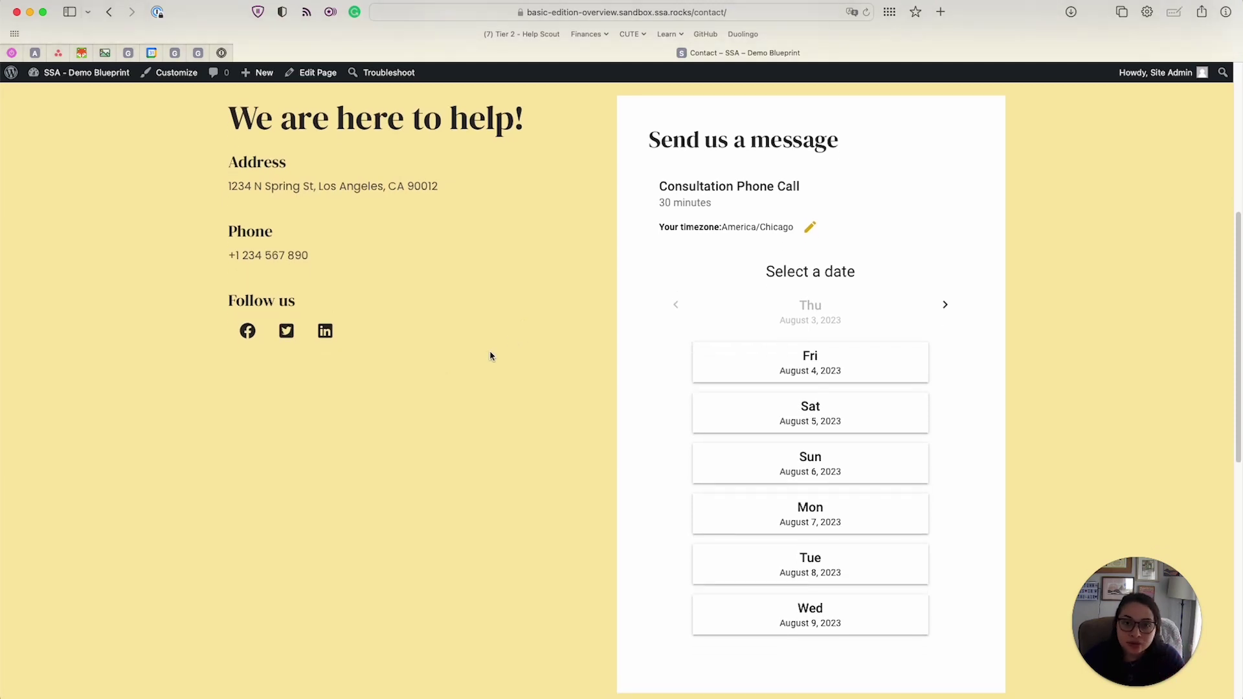
scroll(569, 358, "down", 1)
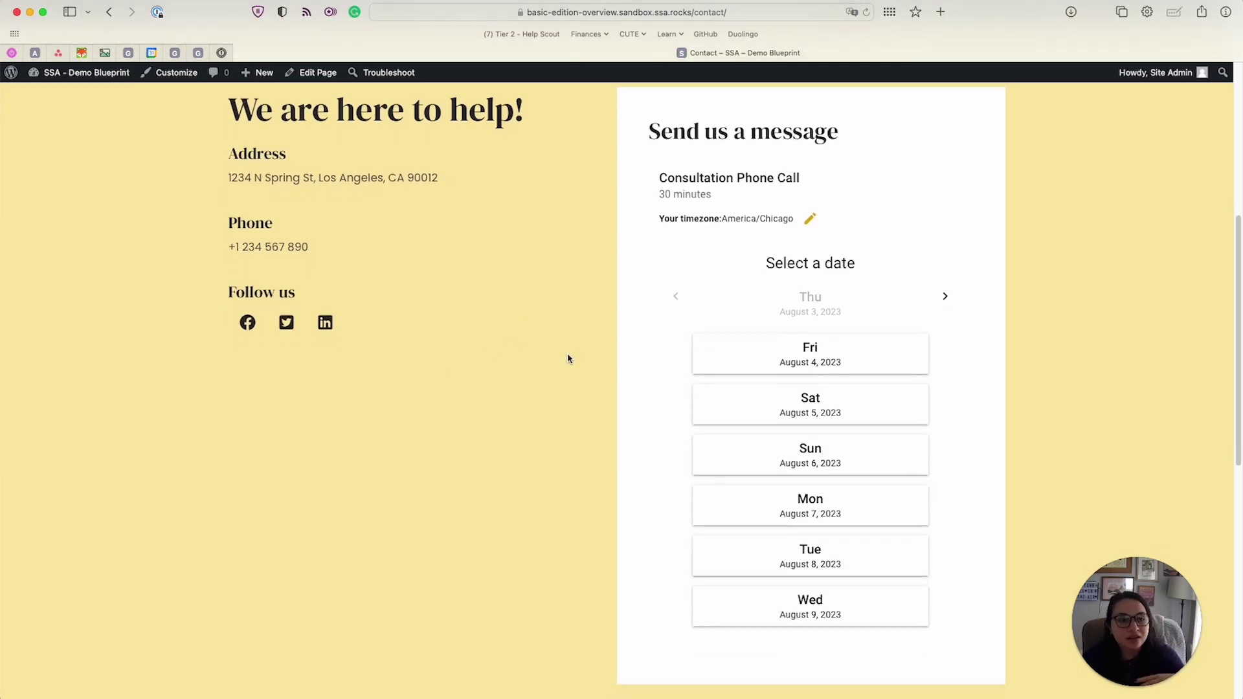